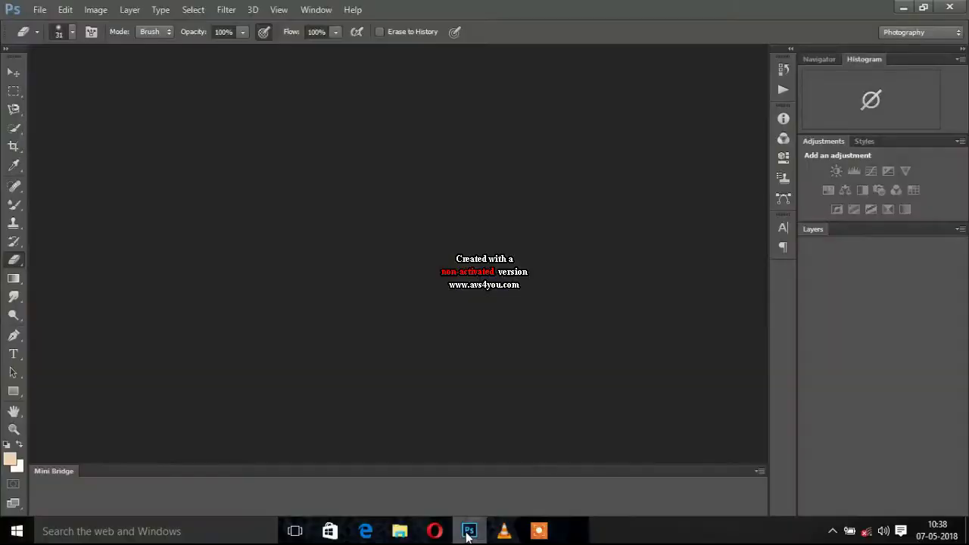
Open IMG-20180424-WA0011.jpg from the Downloads folder via File > Open.
{"action": "left_click", "coordinate": [40, 9]}
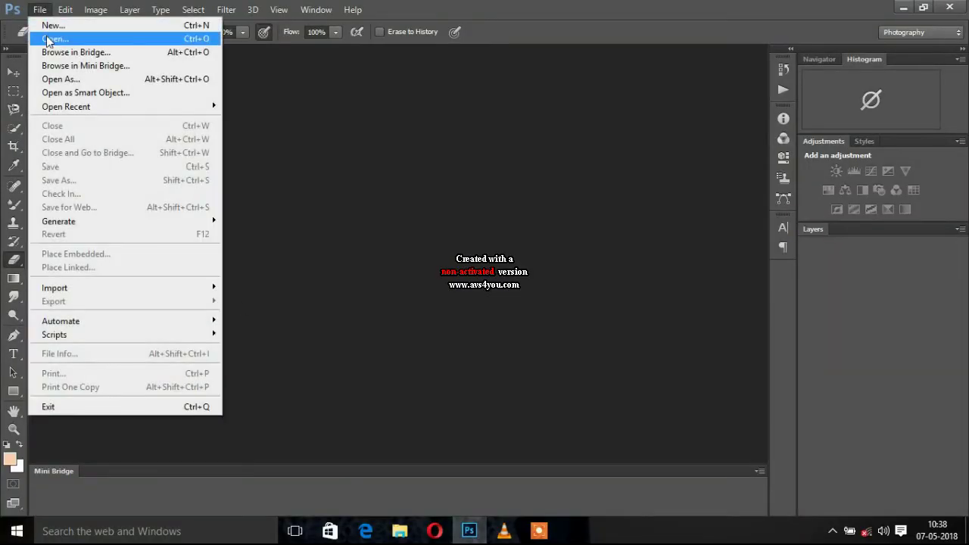
{"action": "left_click", "coordinate": [47, 37]}
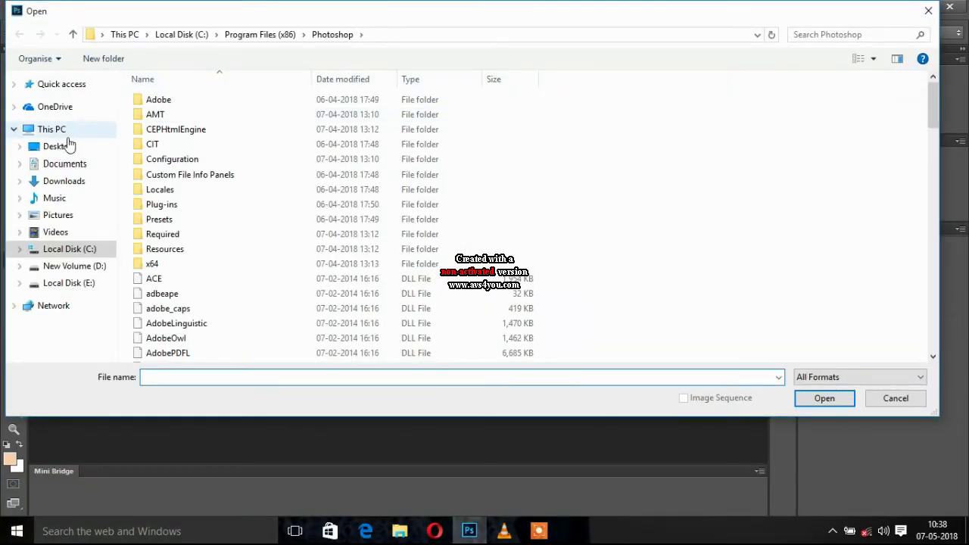
{"action": "left_click", "coordinate": [73, 181]}
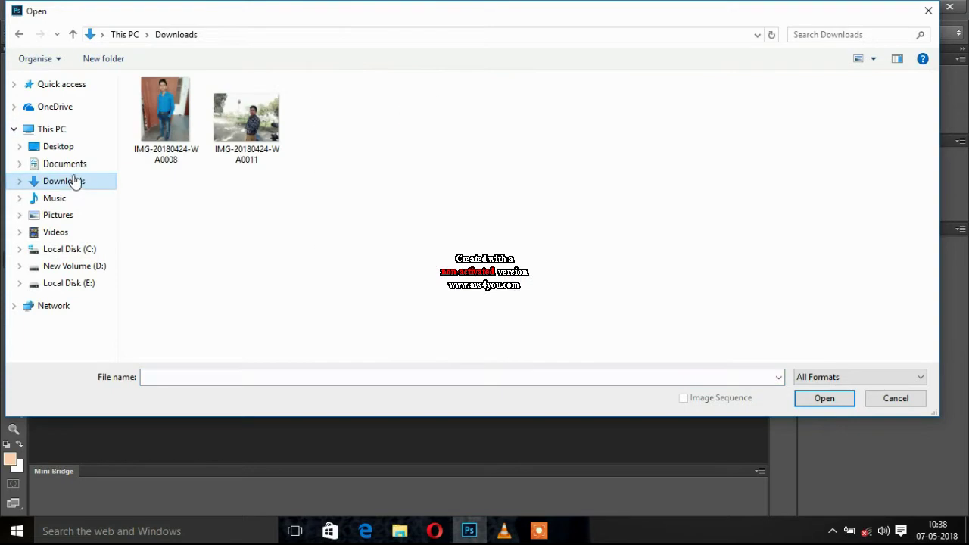
{"action": "left_click", "coordinate": [244, 121]}
{"action": "left_click", "coordinate": [823, 398]}
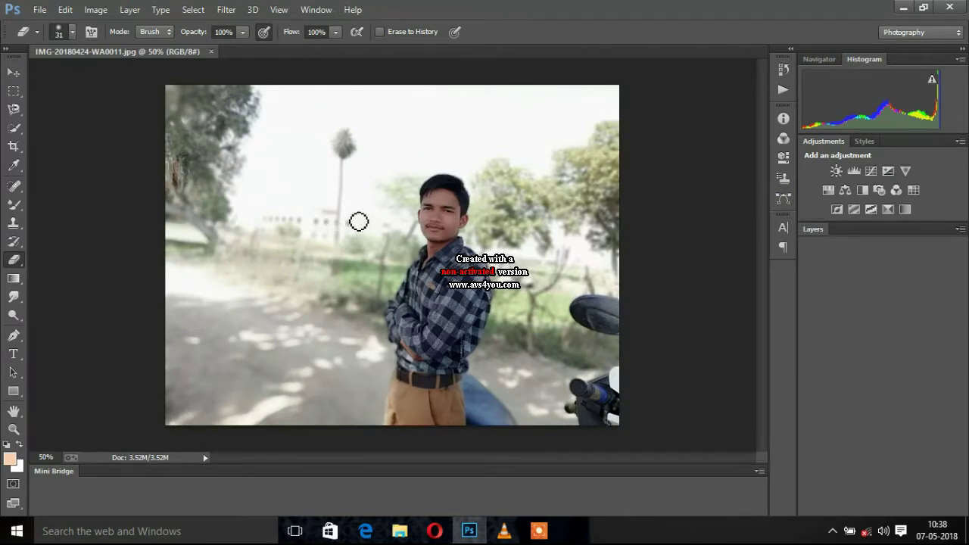
Select the man's head and upper torso with the Quick Selection Tool.
{"action": "scroll", "coordinate": [415, 218], "scroll_direction": "up", "scroll_amount": 3}
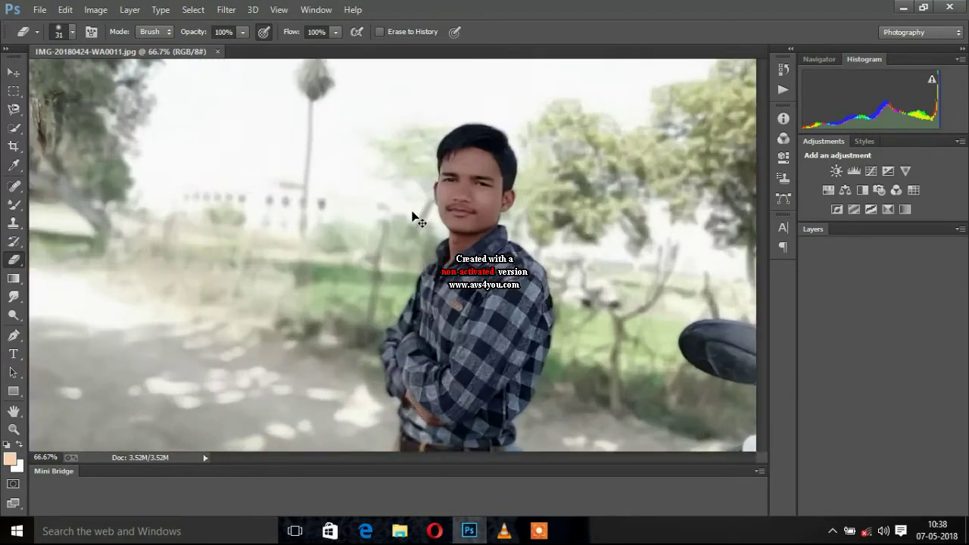
{"action": "scroll", "coordinate": [415, 218], "scroll_direction": "down", "scroll_amount": 1}
{"action": "scroll", "coordinate": [413, 214], "scroll_direction": "down", "scroll_amount": 1}
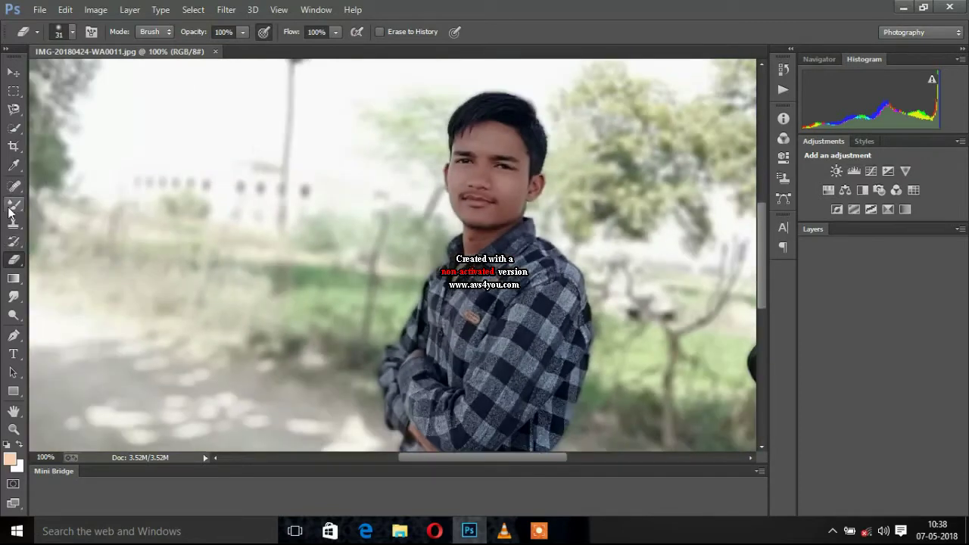
{"action": "left_click", "coordinate": [15, 127]}
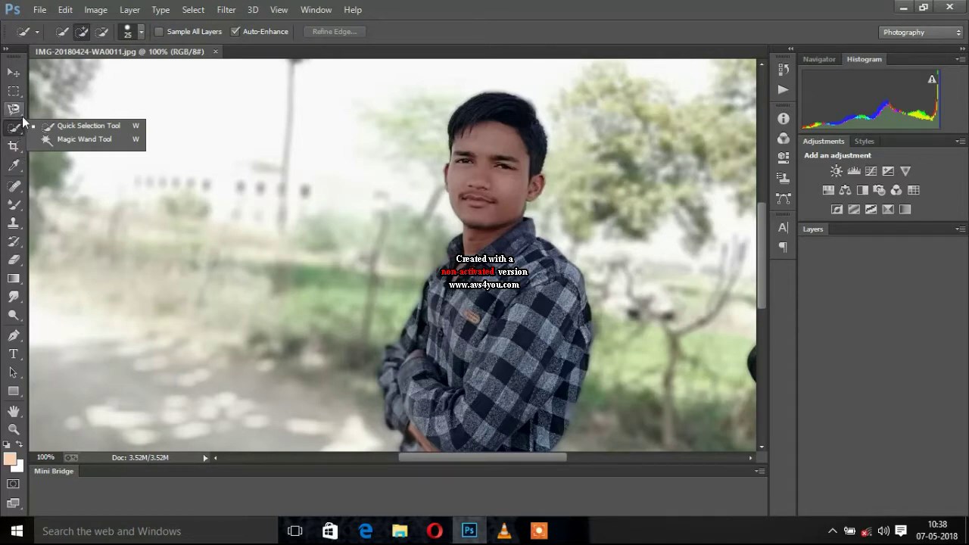
{"action": "left_click", "coordinate": [53, 126]}
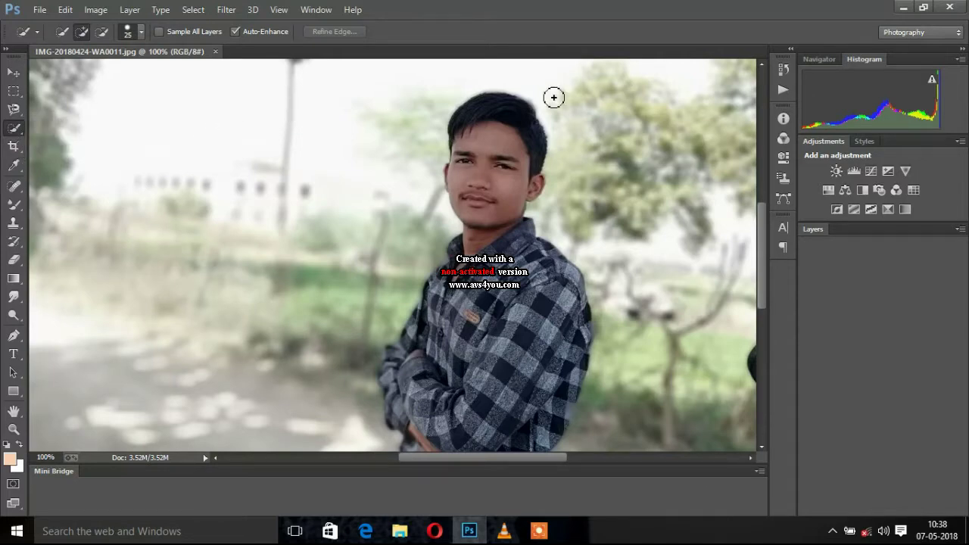
{"action": "mouse_move", "coordinate": [499, 111]}
{"action": "left_mouse_down"}
{"action": "mouse_move", "coordinate": [445, 374]}
{"action": "mouse_move", "coordinate": [410, 356]}
{"action": "mouse_move", "coordinate": [523, 389]}
{"action": "left_mouse_up"}
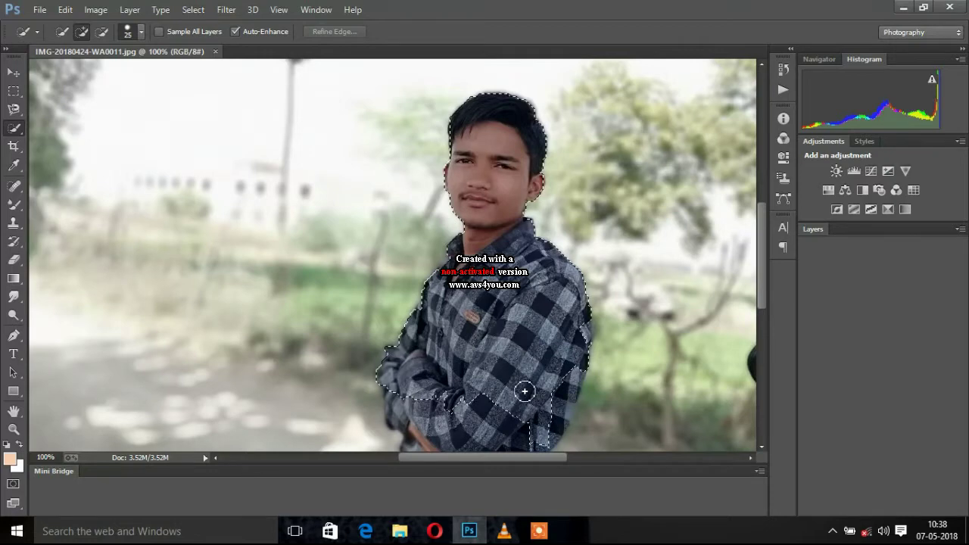
Extend the selection to his trousers, right arm and shoulder, then duplicate onto Background copy.
{"action": "scroll", "coordinate": [524, 390], "scroll_direction": "down", "scroll_amount": 1}
{"action": "scroll", "coordinate": [524, 356], "scroll_direction": "down", "scroll_amount": 1}
{"action": "scroll", "coordinate": [523, 353], "scroll_direction": "down", "scroll_amount": 1}
{"action": "left_click_drag", "start_coordinate": [513, 338], "coordinate": [506, 434]}
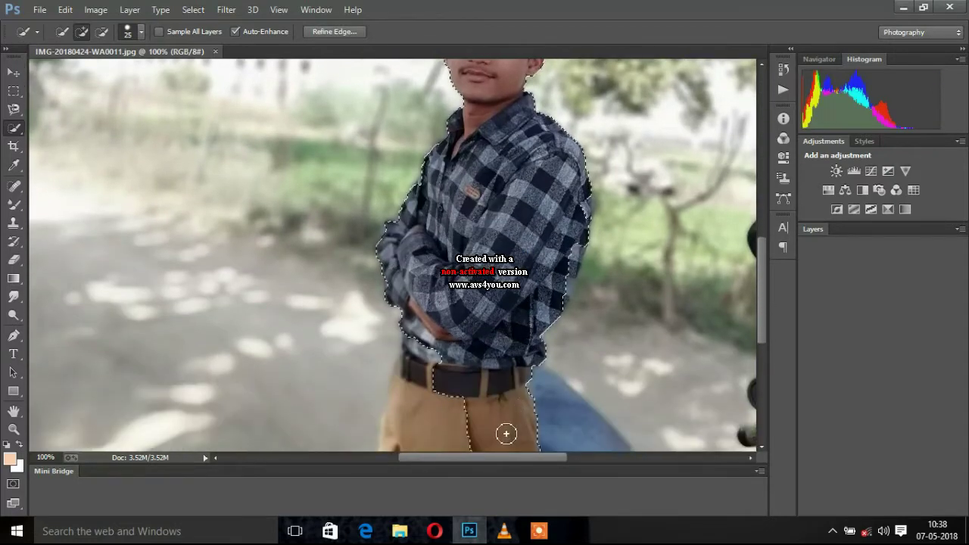
{"action": "scroll", "coordinate": [489, 396], "scroll_direction": "down", "scroll_amount": 1}
{"action": "mouse_move", "coordinate": [480, 381]}
{"action": "left_mouse_down"}
{"action": "mouse_move", "coordinate": [409, 357]}
{"action": "mouse_move", "coordinate": [406, 315]}
{"action": "mouse_move", "coordinate": [515, 238]}
{"action": "left_mouse_up"}
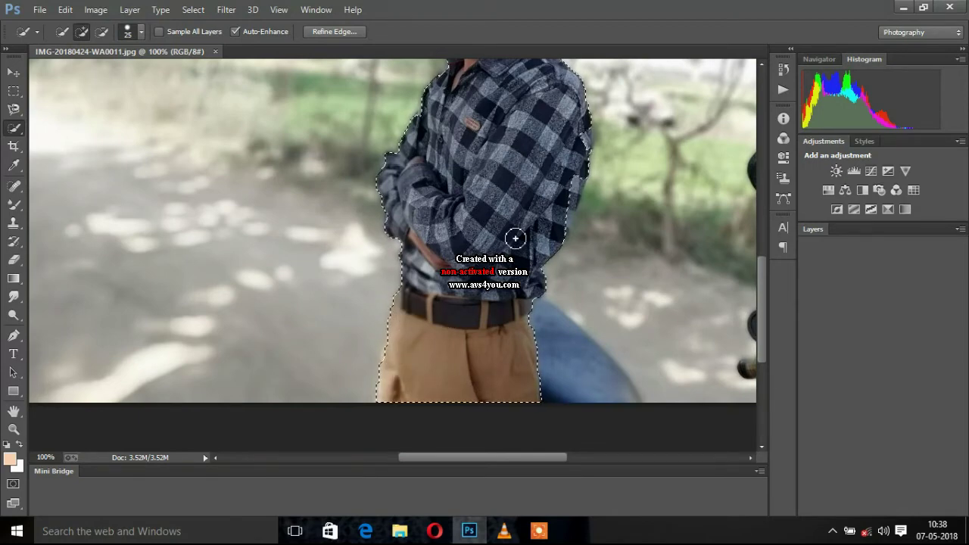
{"action": "left_click_drag", "start_coordinate": [565, 200], "coordinate": [568, 171]}
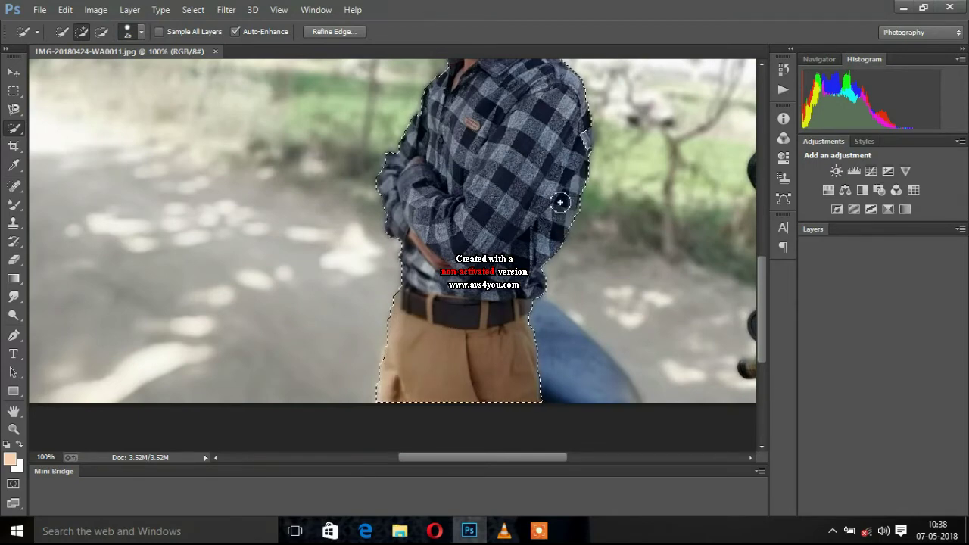
{"action": "left_click_drag", "start_coordinate": [581, 137], "coordinate": [573, 156]}
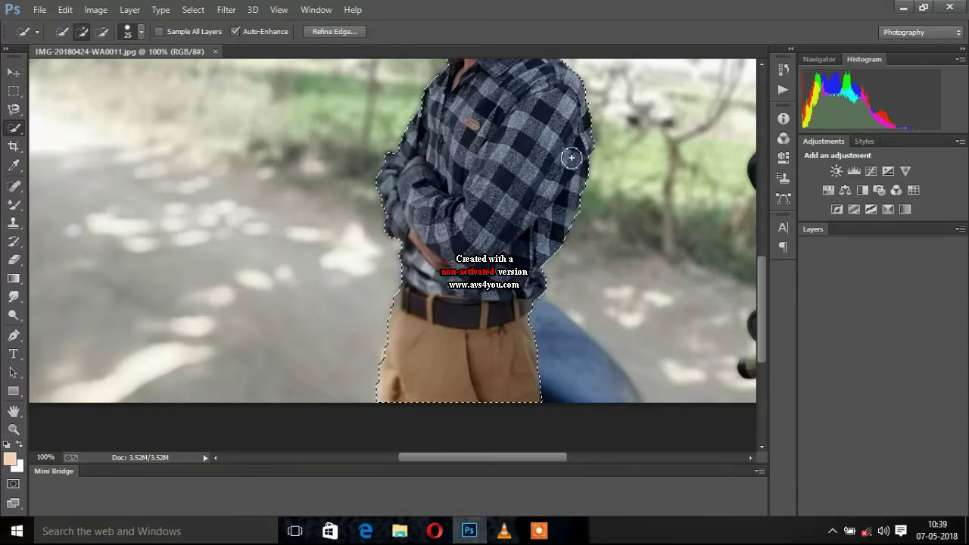
{"action": "scroll", "coordinate": [650, 306], "scroll_direction": "up", "scroll_amount": 2}
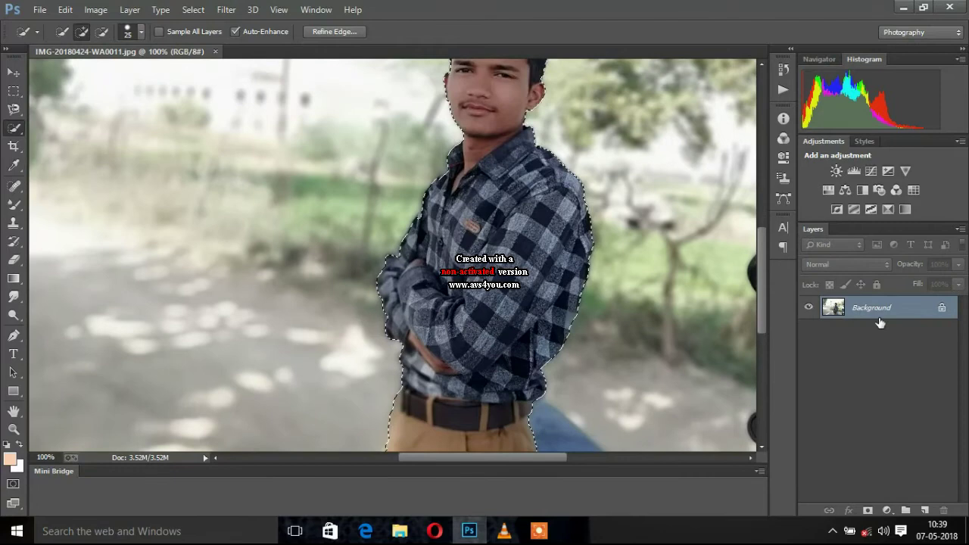
{"action": "left_click_drag", "start_coordinate": [879, 308], "coordinate": [924, 510]}
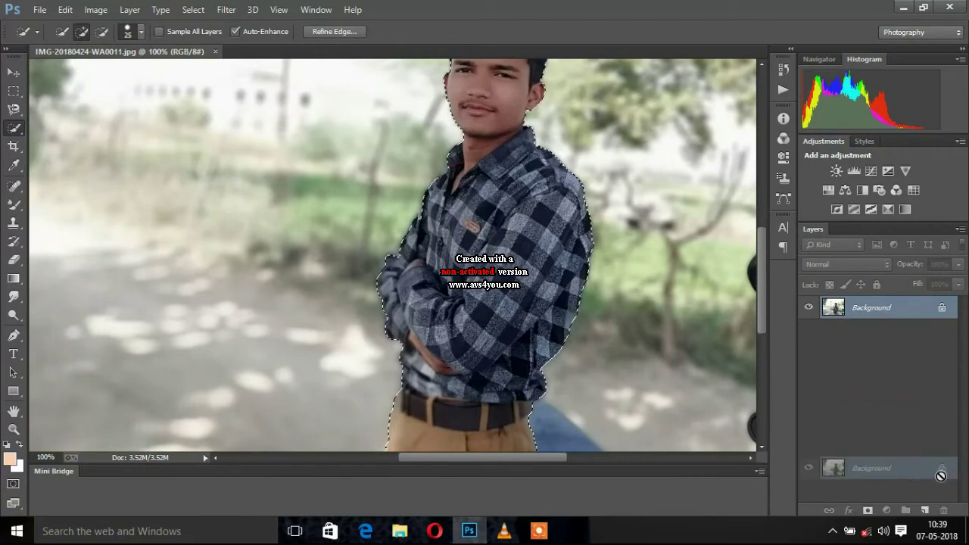
Mask the Background copy layer to the selected man and apply the layer mask.
{"action": "key", "text": "ctrl+minus"}
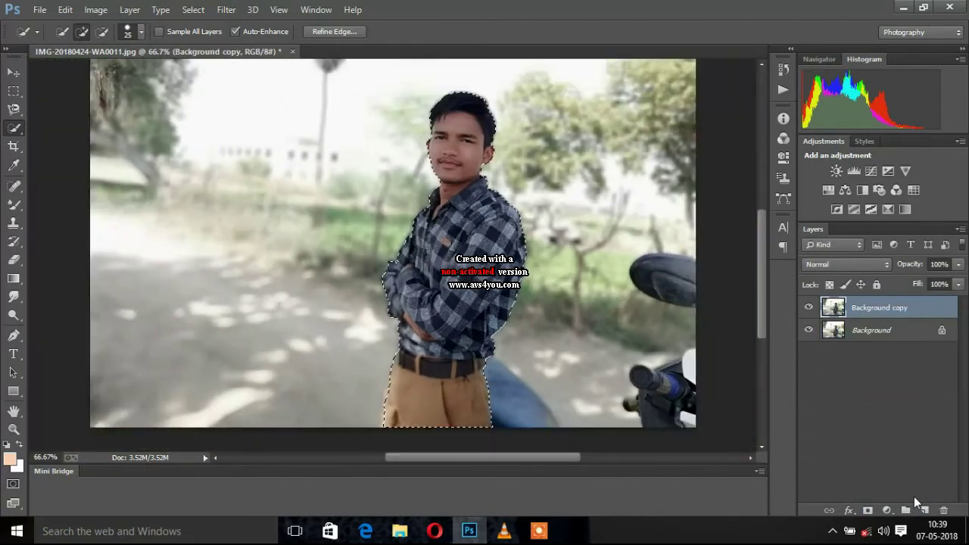
{"action": "left_click", "coordinate": [868, 511]}
{"action": "right_click", "coordinate": [869, 308]}
{"action": "left_click", "coordinate": [851, 353]}
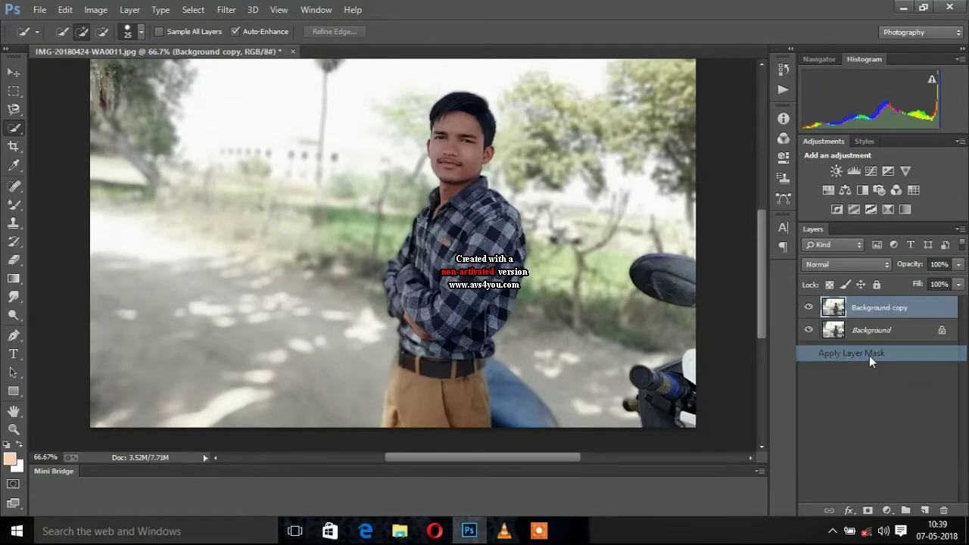
Toggle the Background layer to check the cut-out, then hide the Background copy layer.
{"action": "left_click", "coordinate": [809, 330]}
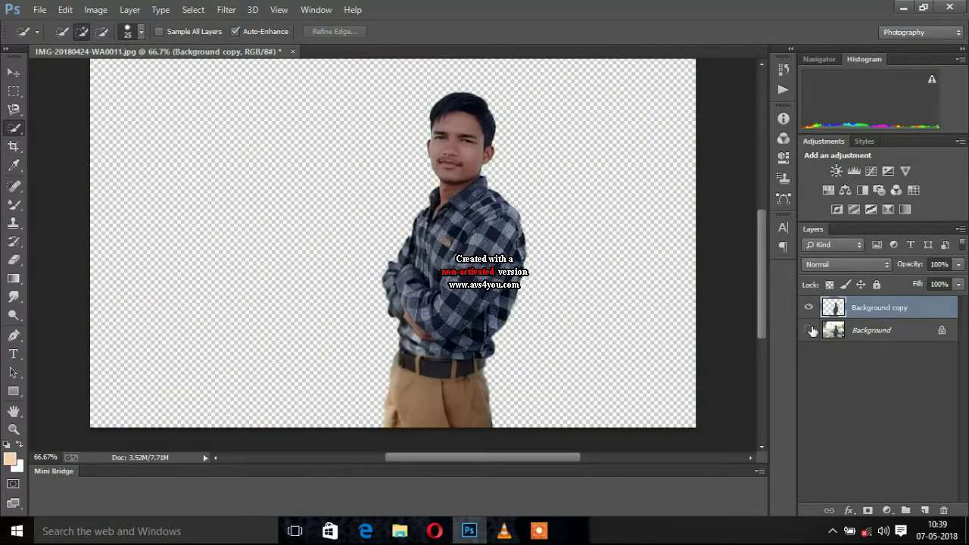
{"action": "left_click", "coordinate": [809, 330]}
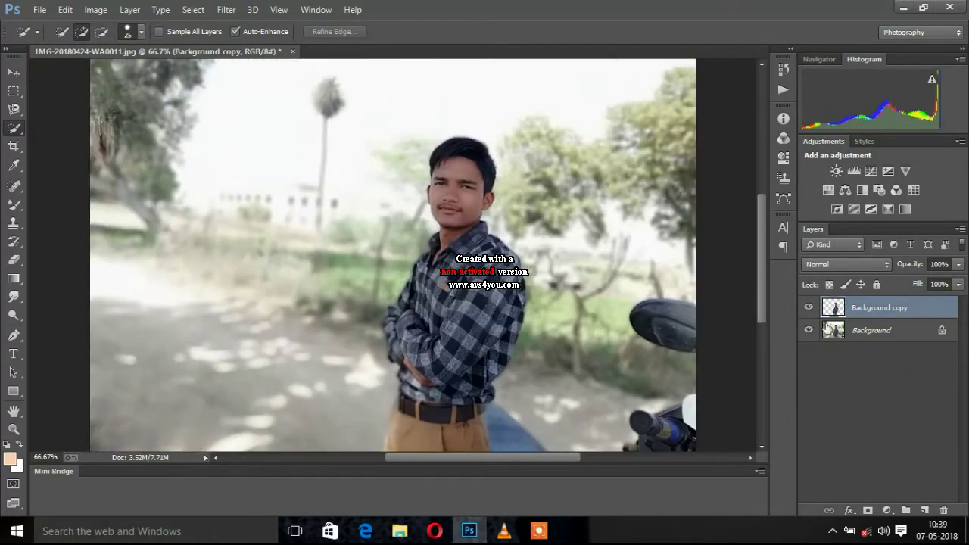
{"action": "left_click", "coordinate": [809, 308]}
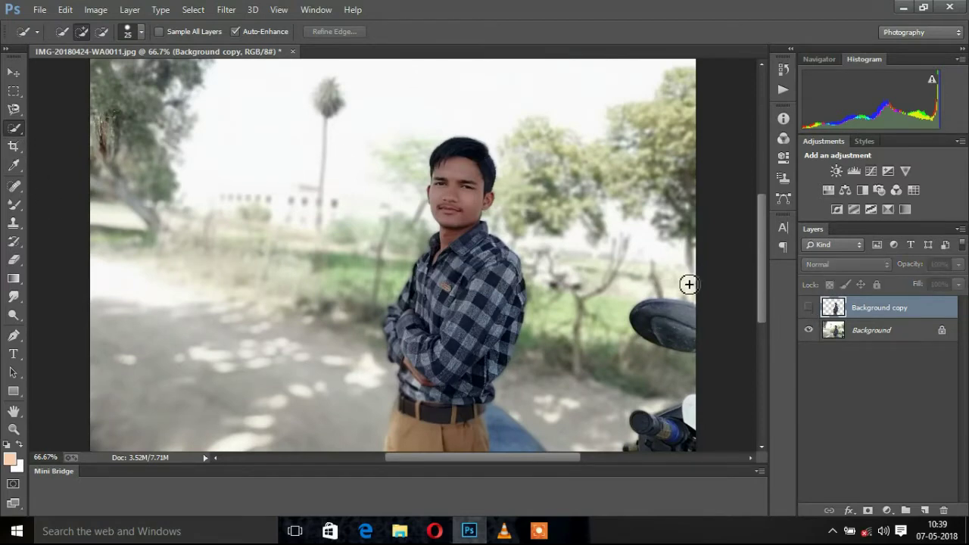
Show Background copy, reselect the man's figure without overspill, and make Background the working layer.
{"action": "left_click", "coordinate": [809, 307]}
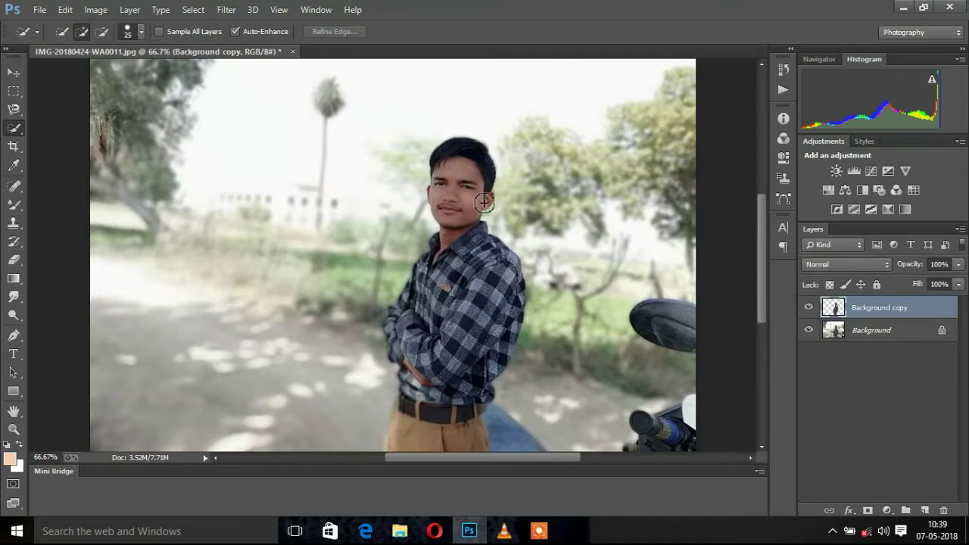
{"action": "mouse_move", "coordinate": [453, 163]}
{"action": "left_mouse_down"}
{"action": "mouse_move", "coordinate": [479, 366]}
{"action": "mouse_move", "coordinate": [435, 455]}
{"action": "mouse_move", "coordinate": [396, 325]}
{"action": "mouse_move", "coordinate": [437, 197]}
{"action": "left_mouse_up"}
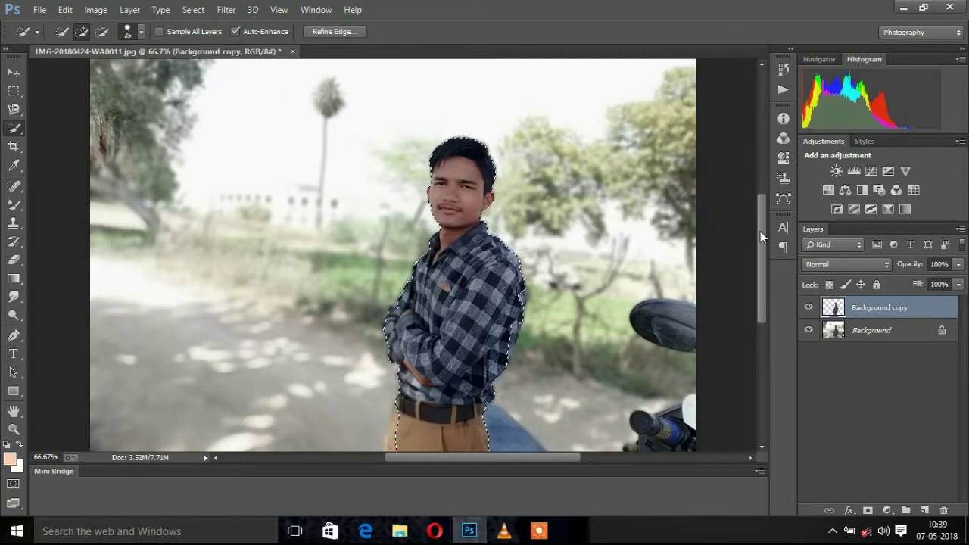
{"action": "left_click_drag", "start_coordinate": [761, 231], "coordinate": [761, 348]}
{"action": "left_click_drag", "start_coordinate": [442, 113], "coordinate": [382, 93]}
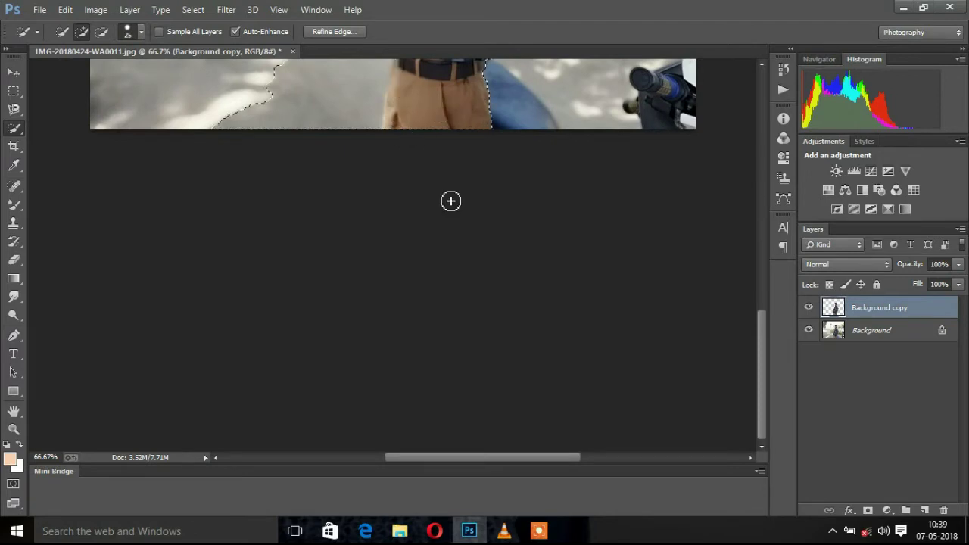
{"action": "scroll", "coordinate": [589, 263], "scroll_direction": "up", "scroll_amount": 2}
{"action": "left_click_drag", "start_coordinate": [763, 339], "coordinate": [761, 263]}
{"action": "mouse_move", "coordinate": [523, 274]}
{"action": "left_mouse_down"}
{"action": "mouse_move", "coordinate": [545, 189]}
{"action": "mouse_move", "coordinate": [465, 86]}
{"action": "mouse_move", "coordinate": [421, 122]}
{"action": "left_mouse_up"}
{"action": "key", "text": "ctrl+z"}
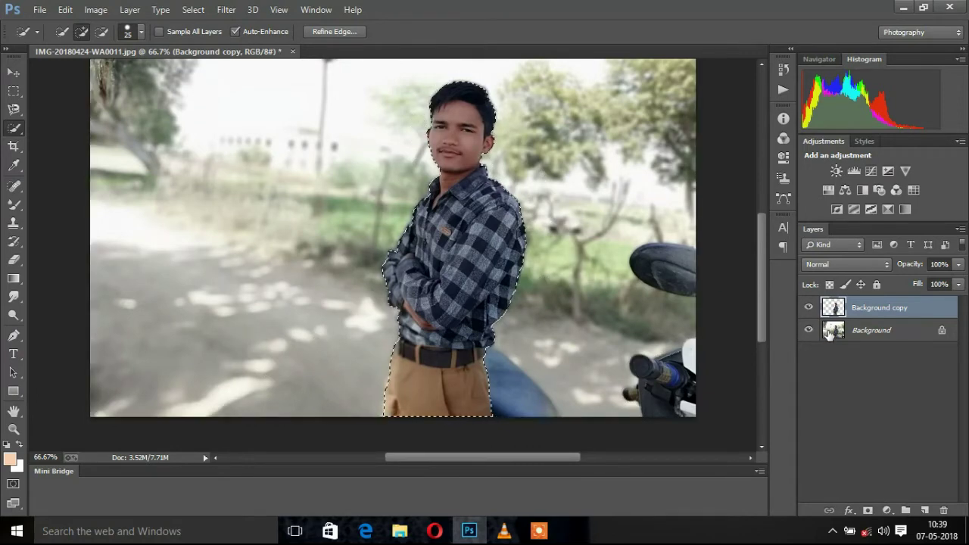
{"action": "right_click", "coordinate": [834, 331]}
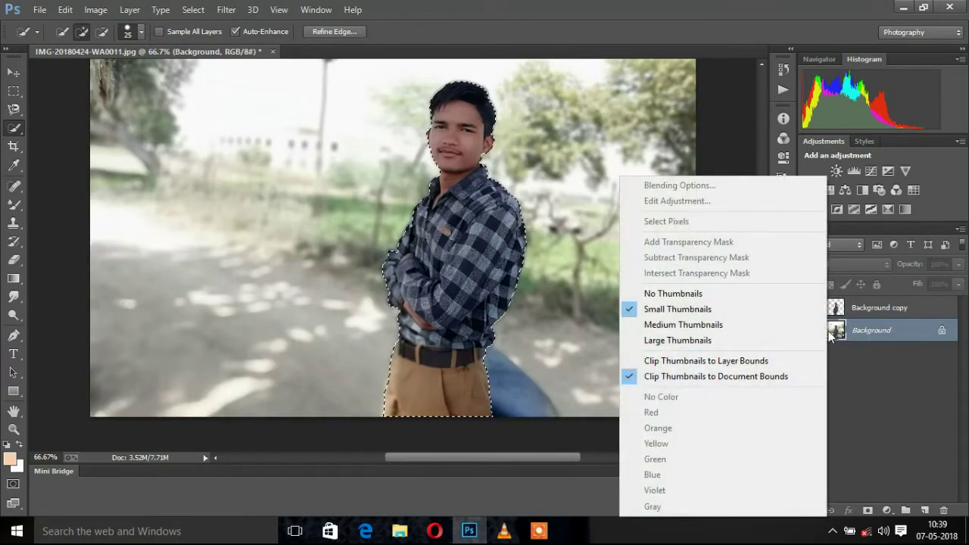
{"action": "left_click", "coordinate": [834, 332]}
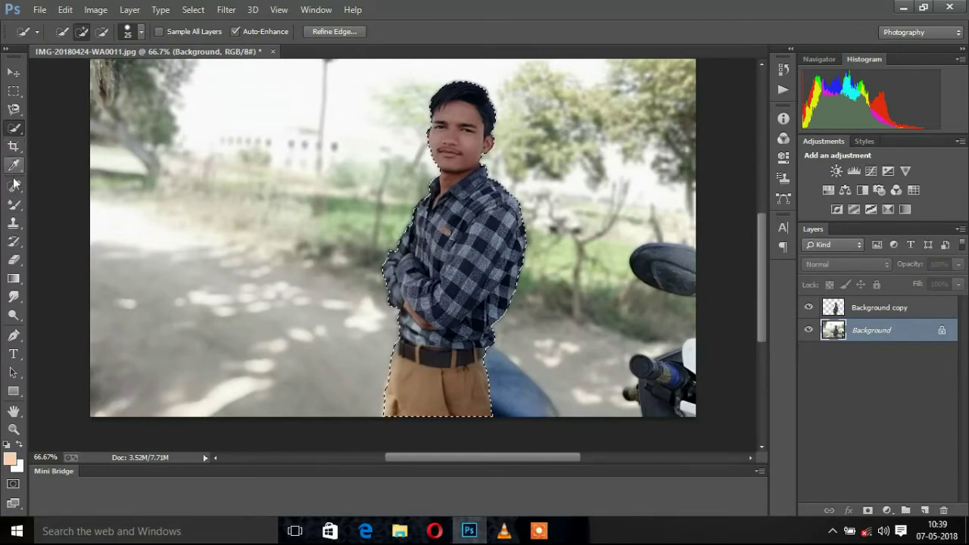
Content-aware fill the man's selected outline on the original Background layer.
{"action": "left_click_drag", "start_coordinate": [14, 108], "coordinate": [89, 134]}
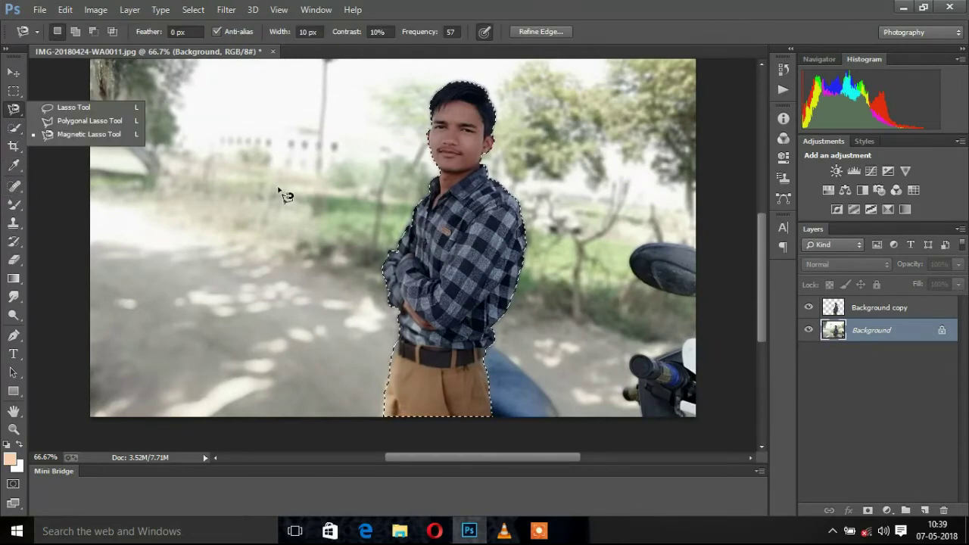
{"action": "right_click", "coordinate": [430, 250]}
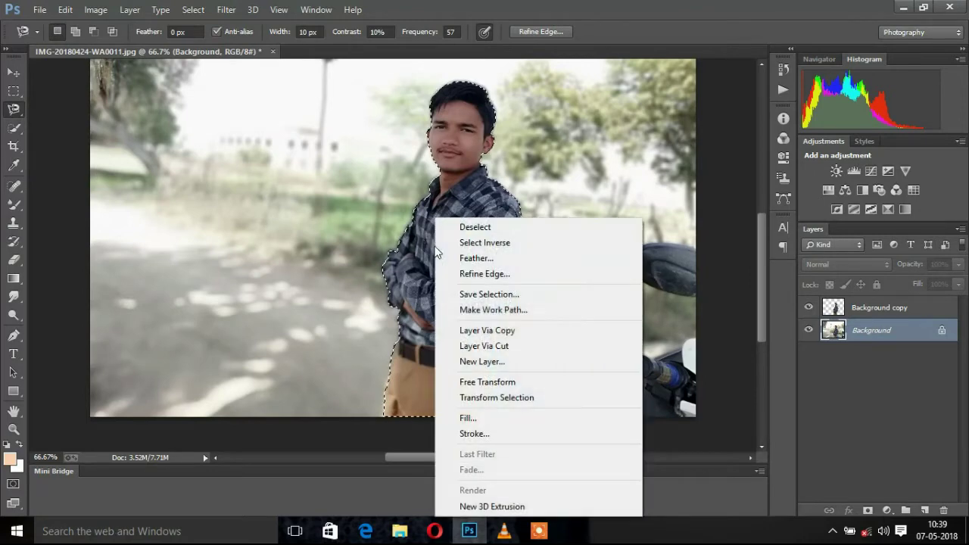
{"action": "left_click", "coordinate": [477, 414]}
{"action": "left_click", "coordinate": [366, 109]}
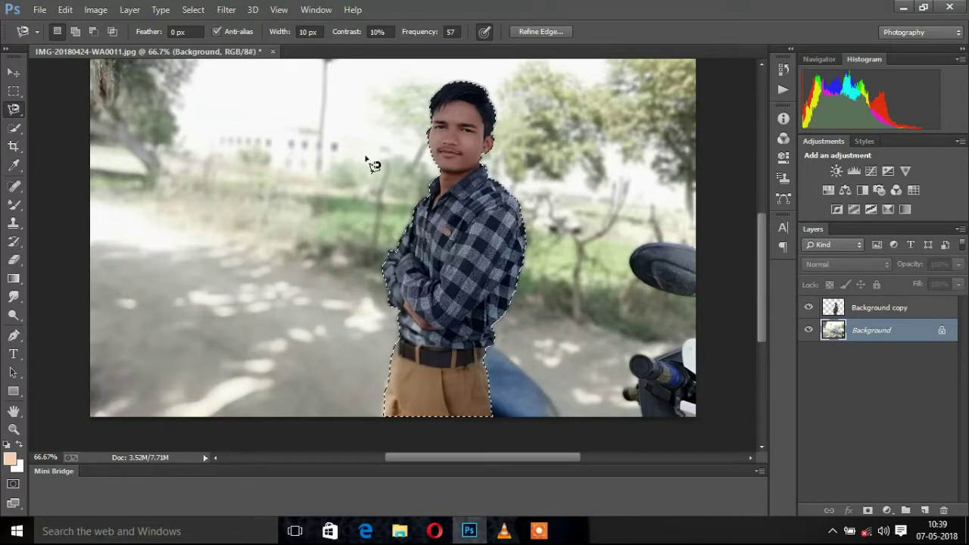
Check the fill, deselect, zoom out, and make Background copy the active layer.
{"action": "left_click", "coordinate": [809, 307]}
{"action": "key", "text": "ctrl+d"}
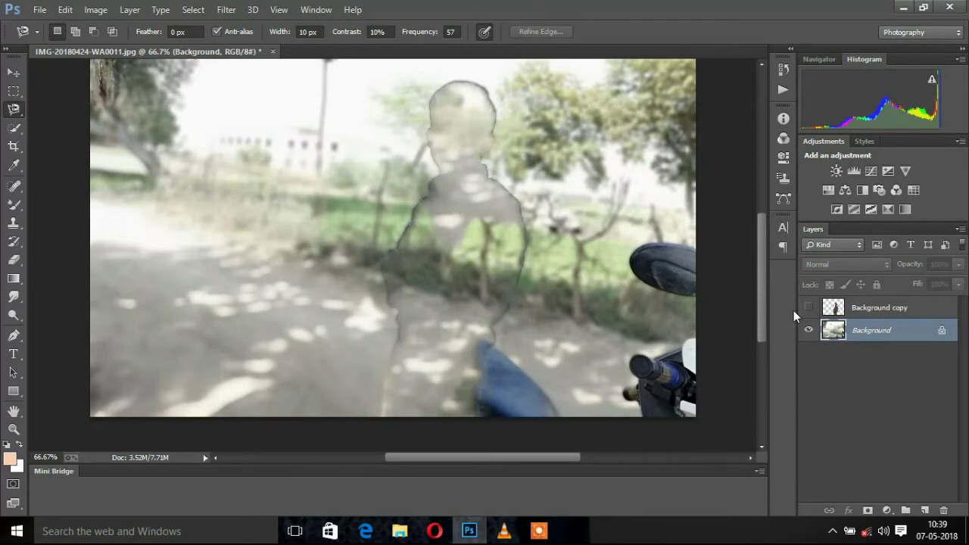
{"action": "left_click", "coordinate": [808, 307]}
{"action": "scroll", "coordinate": [518, 260], "scroll_direction": "up", "scroll_amount": 3}
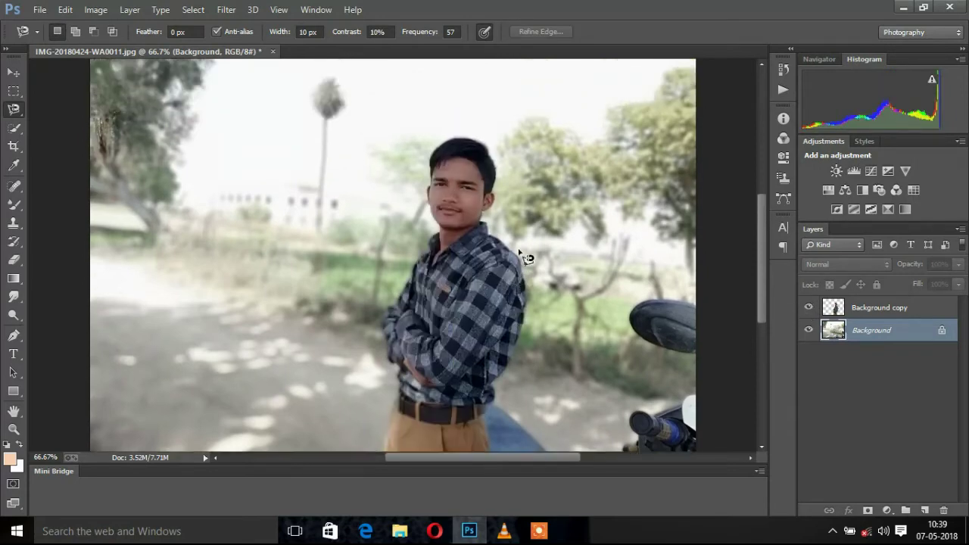
{"action": "key", "text": "ctrl+minus"}
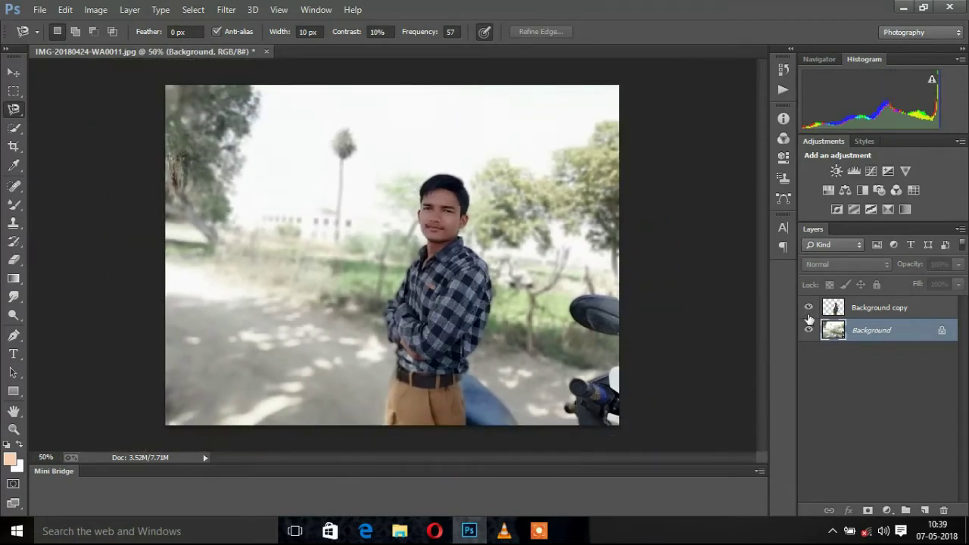
{"action": "left_click", "coordinate": [832, 317]}
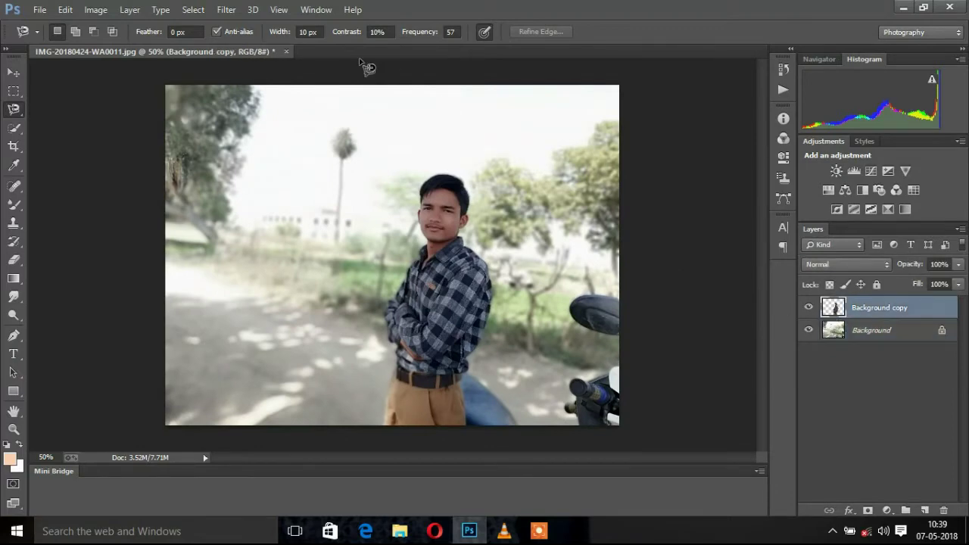
{"action": "left_click", "coordinate": [227, 10]}
In Camera Raw, set highlights -2 and adjust luminance: oranges up, yellows -30, aquas and blues.
{"action": "left_click", "coordinate": [262, 94]}
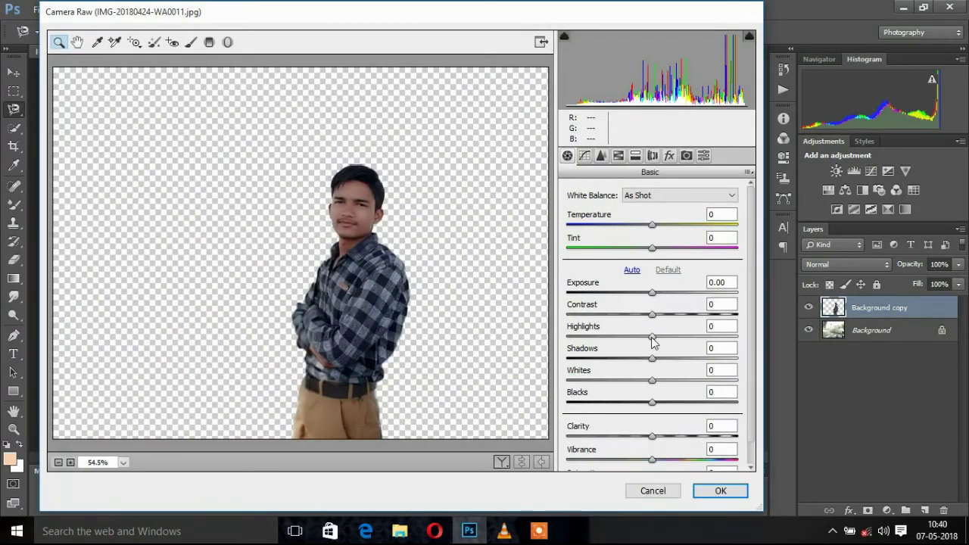
{"action": "left_click_drag", "start_coordinate": [653, 342], "coordinate": [652, 348]}
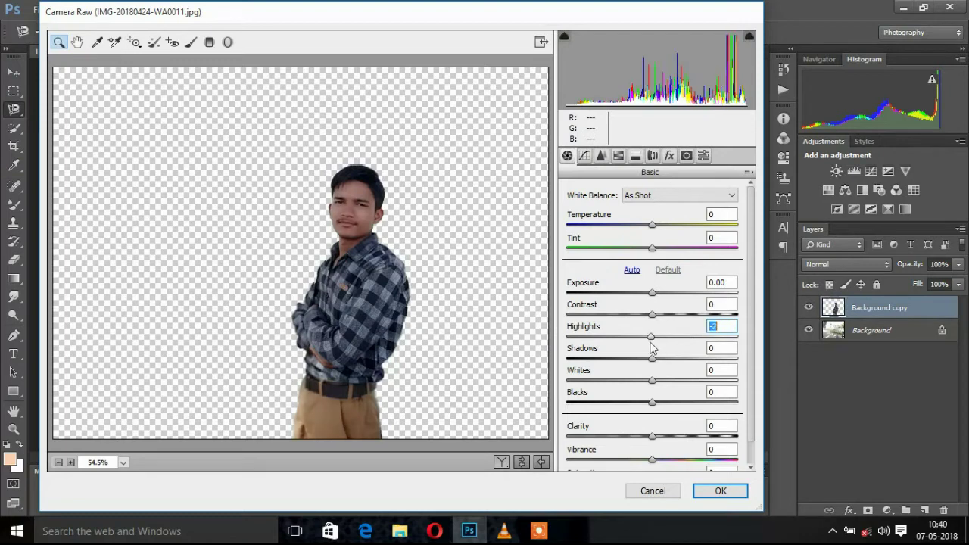
{"action": "left_click", "coordinate": [618, 155]}
{"action": "mouse_move", "coordinate": [656, 280]}
{"action": "left_mouse_down"}
{"action": "mouse_move", "coordinate": [690, 283]}
{"action": "mouse_move", "coordinate": [631, 304]}
{"action": "left_mouse_up"}
{"action": "left_click_drag", "start_coordinate": [656, 374], "coordinate": [615, 376]}
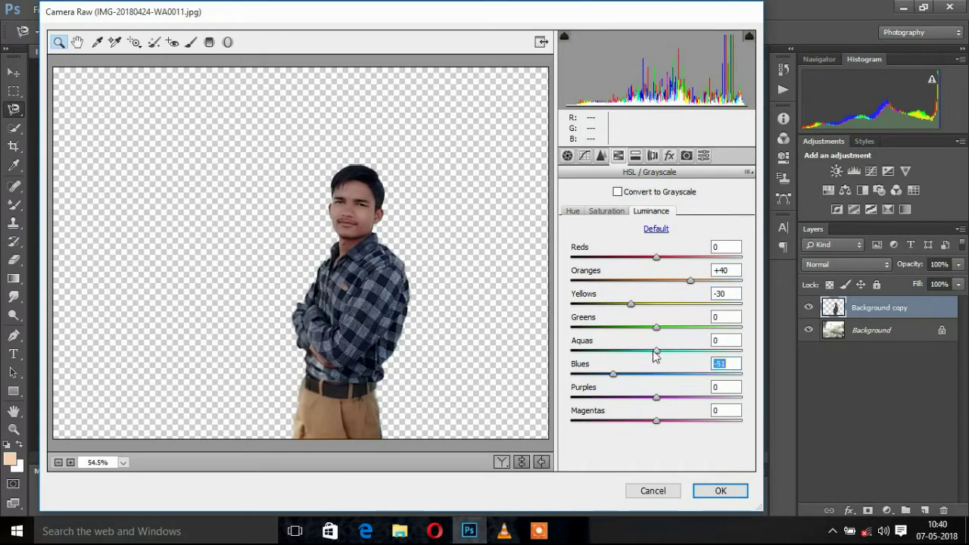
{"action": "mouse_move", "coordinate": [656, 352]}
{"action": "left_mouse_down"}
{"action": "mouse_move", "coordinate": [644, 352]}
{"action": "mouse_move", "coordinate": [683, 351]}
{"action": "left_mouse_up"}
{"action": "mouse_move", "coordinate": [614, 374]}
{"action": "left_mouse_down"}
{"action": "mouse_move", "coordinate": [687, 375]}
{"action": "mouse_move", "coordinate": [684, 398]}
{"action": "mouse_move", "coordinate": [716, 374]}
{"action": "left_mouse_up"}
Shift HSL hues: aquas positive, purples +18, greens -33, blues toward teal for the shirt.
{"action": "left_click", "coordinate": [606, 211]}
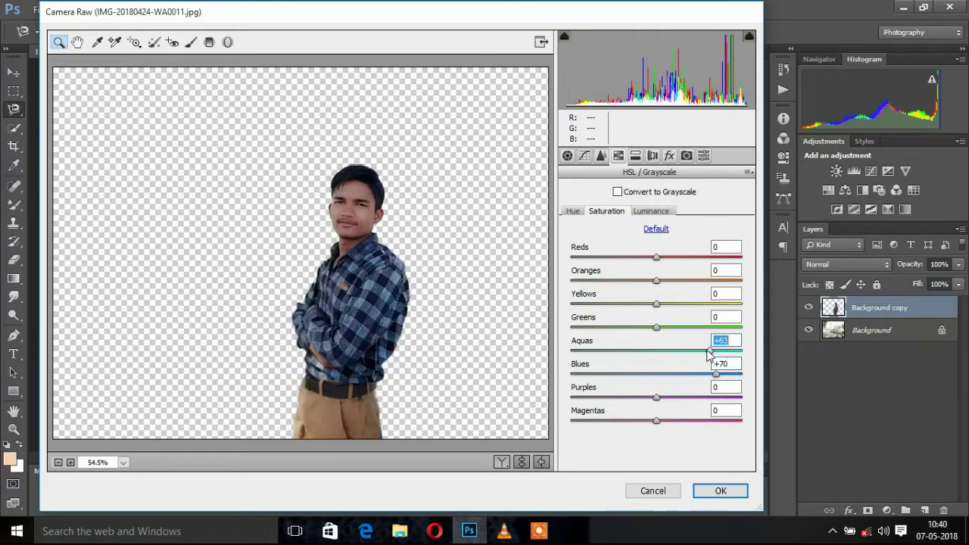
{"action": "left_click", "coordinate": [574, 213]}
{"action": "left_click_drag", "start_coordinate": [656, 351], "coordinate": [716, 350]}
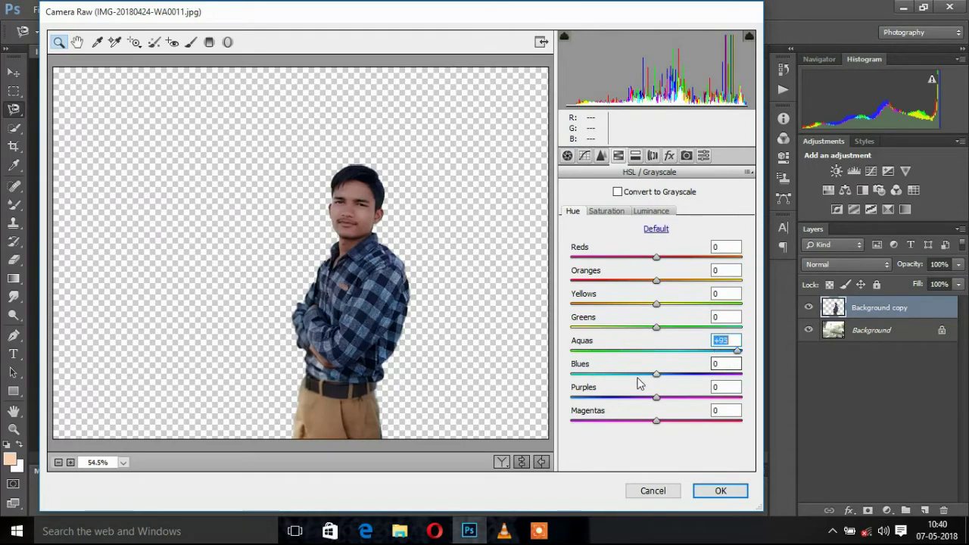
{"action": "mouse_move", "coordinate": [641, 376]}
{"action": "left_mouse_down"}
{"action": "mouse_move", "coordinate": [571, 377]}
{"action": "mouse_move", "coordinate": [710, 377]}
{"action": "mouse_move", "coordinate": [559, 356]}
{"action": "left_mouse_up"}
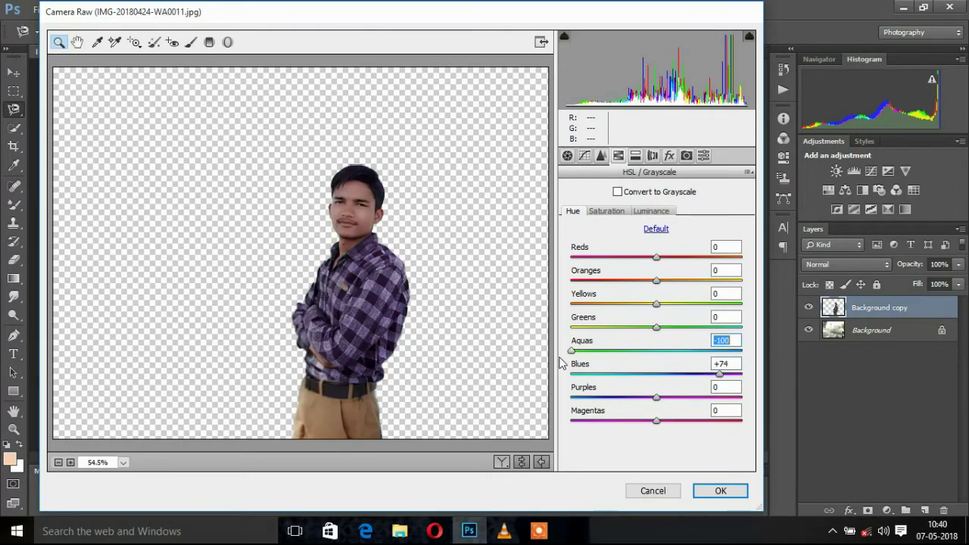
{"action": "left_click_drag", "start_coordinate": [653, 396], "coordinate": [715, 396]}
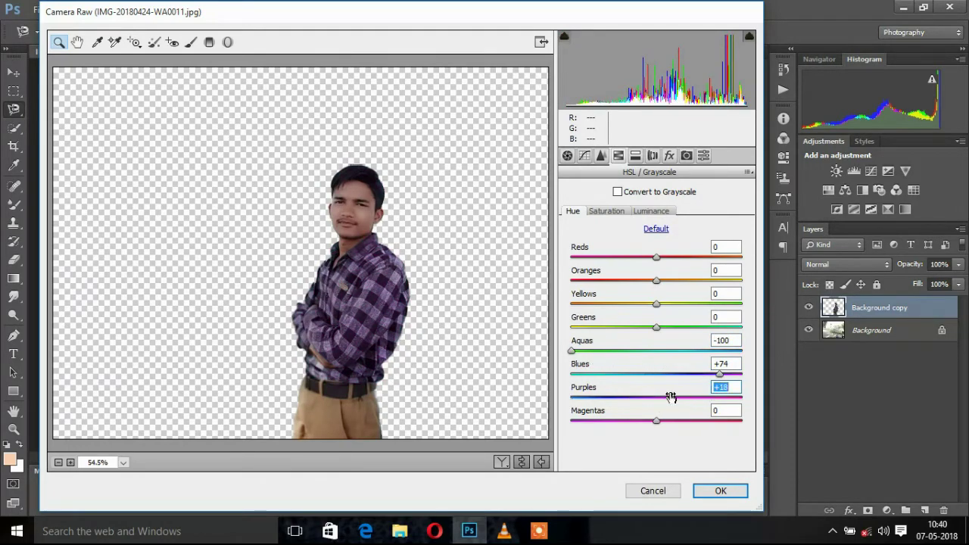
{"action": "left_click_drag", "start_coordinate": [657, 327], "coordinate": [629, 327]}
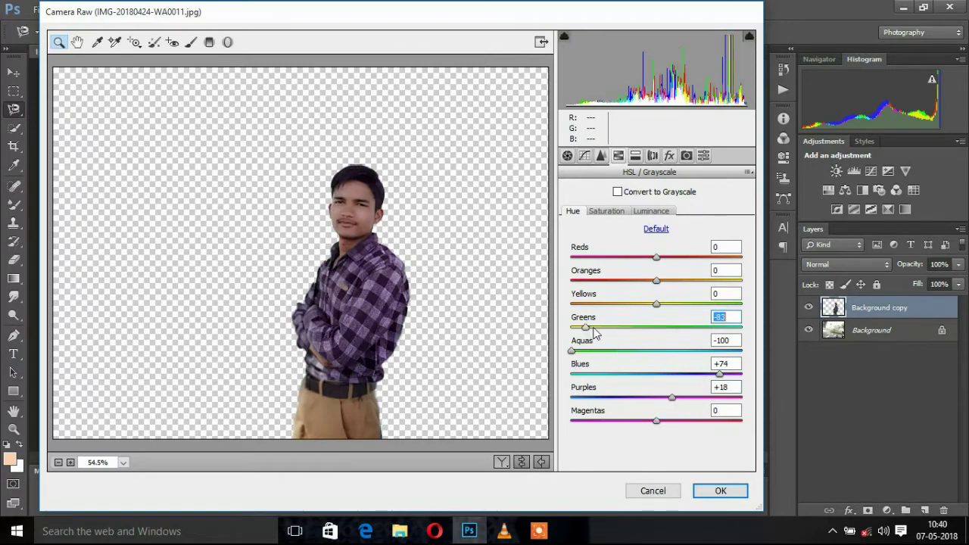
{"action": "left_click_drag", "start_coordinate": [718, 374], "coordinate": [603, 374]}
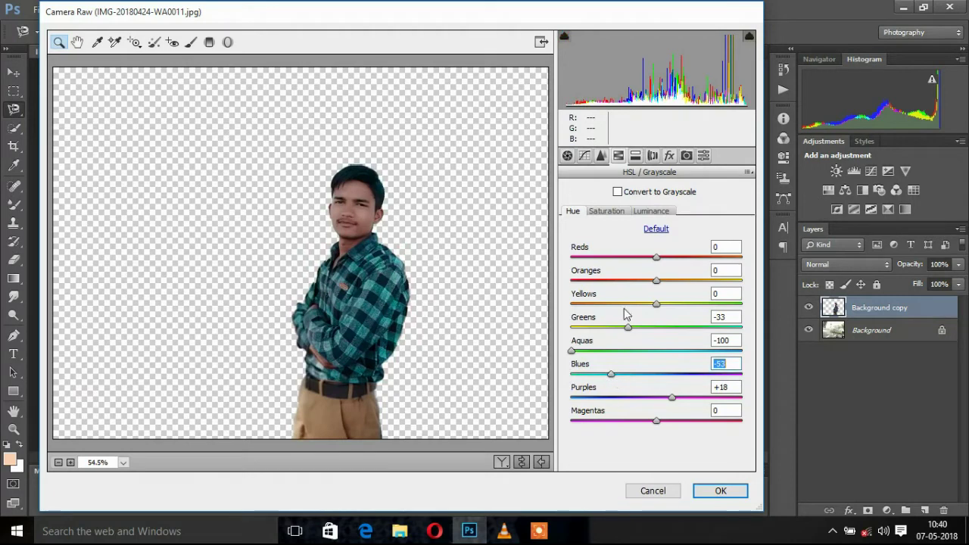
Slightly reduce blues saturation, raise oranges luminance to +83, and apply Camera Raw.
{"action": "left_click", "coordinate": [610, 211]}
{"action": "mouse_move", "coordinate": [716, 374]}
{"action": "left_mouse_down"}
{"action": "mouse_move", "coordinate": [565, 395]}
{"action": "mouse_move", "coordinate": [734, 400]}
{"action": "left_mouse_up"}
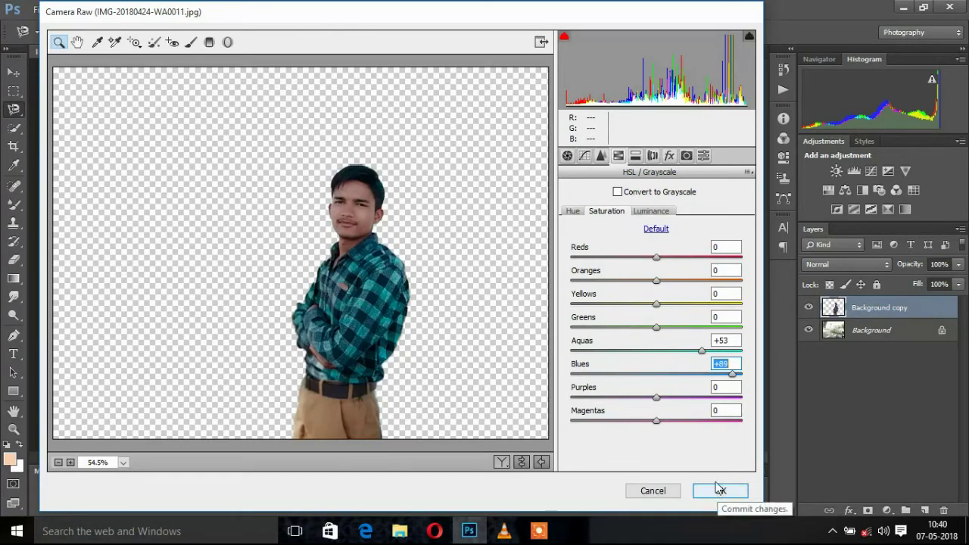
{"action": "left_click", "coordinate": [651, 211]}
{"action": "left_click_drag", "start_coordinate": [690, 281], "coordinate": [727, 281]}
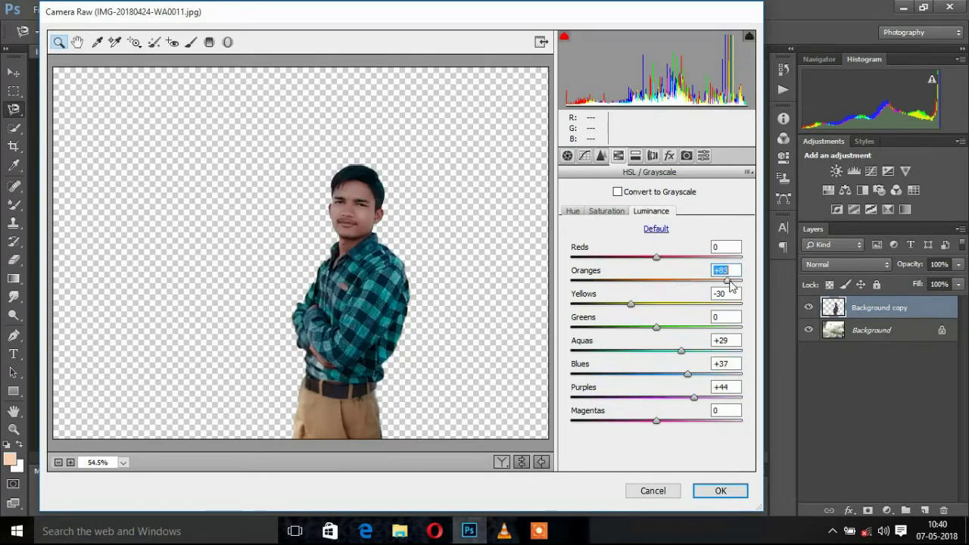
{"action": "left_click", "coordinate": [716, 490]}
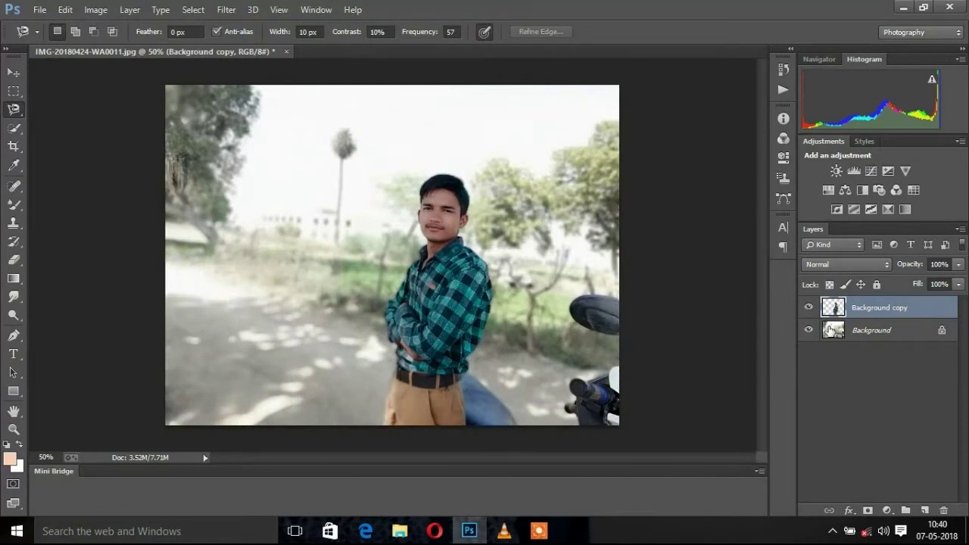
Run Camera Raw on the Background layer: increase clarity, highlights +36, darken greens.
{"action": "left_click_drag", "start_coordinate": [833, 331], "coordinate": [746, 331]}
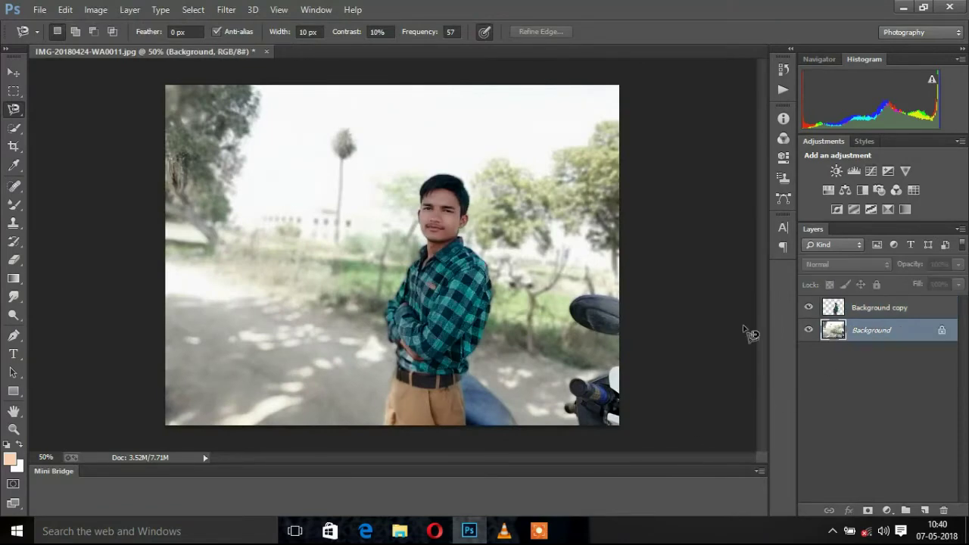
{"action": "left_click", "coordinate": [225, 9]}
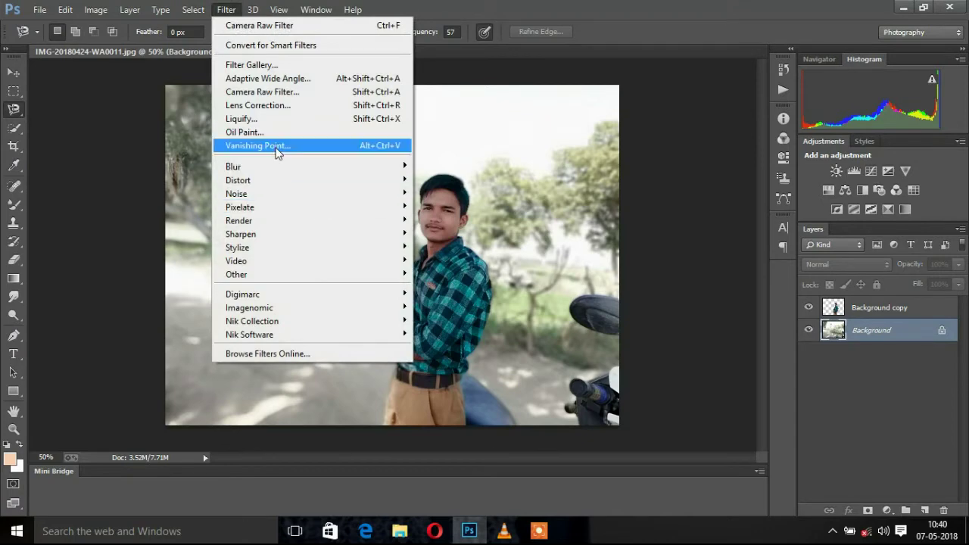
{"action": "left_click", "coordinate": [262, 93]}
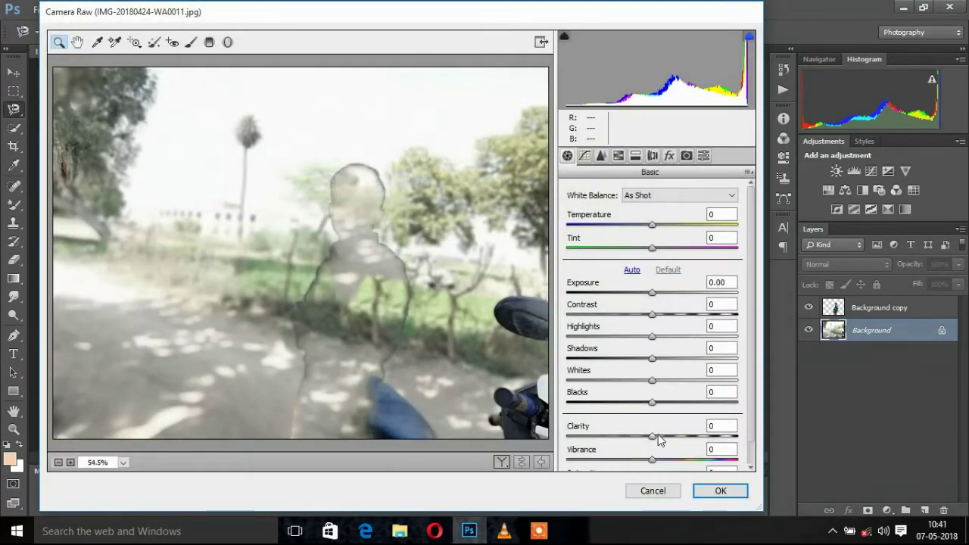
{"action": "mouse_move", "coordinate": [656, 438]}
{"action": "left_mouse_down"}
{"action": "mouse_move", "coordinate": [713, 438]}
{"action": "mouse_move", "coordinate": [688, 434]}
{"action": "left_mouse_up"}
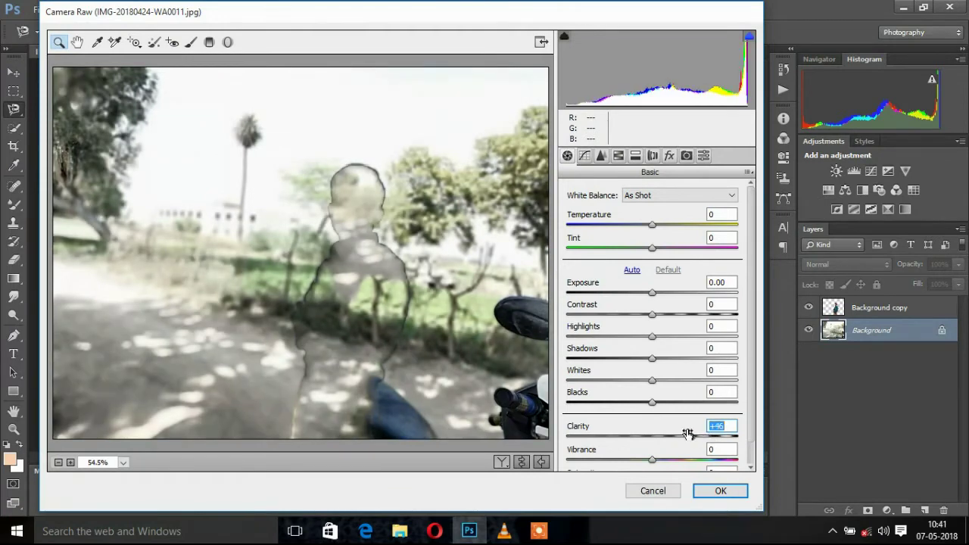
{"action": "left_click_drag", "start_coordinate": [652, 337], "coordinate": [683, 337]}
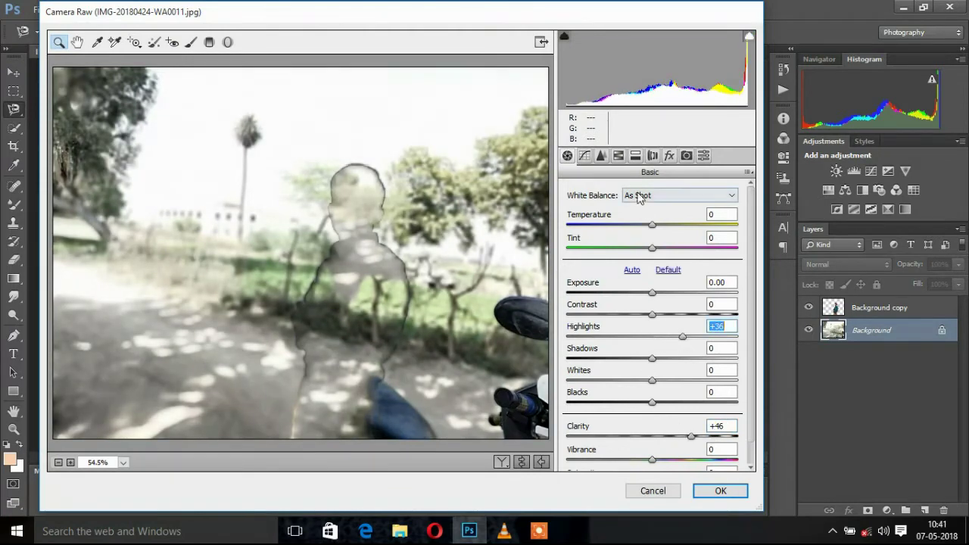
{"action": "left_click", "coordinate": [620, 155]}
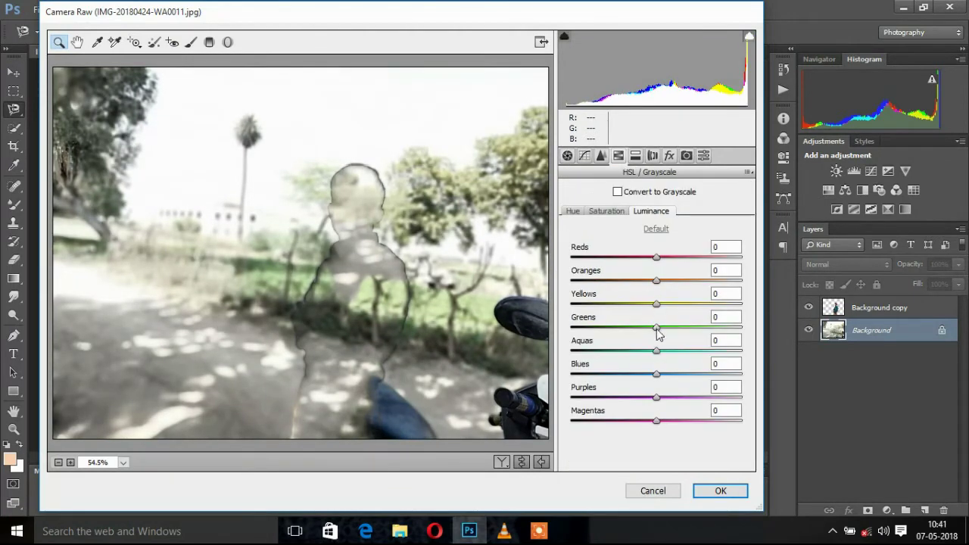
{"action": "mouse_move", "coordinate": [657, 331]}
{"action": "left_mouse_down"}
{"action": "mouse_move", "coordinate": [625, 331]}
{"action": "mouse_move", "coordinate": [635, 306]}
{"action": "mouse_move", "coordinate": [705, 304]}
{"action": "left_mouse_up"}
Boost yellows saturation to +57 and shift yellows and greens hues toward orange and yellow.
{"action": "left_click", "coordinate": [607, 211]}
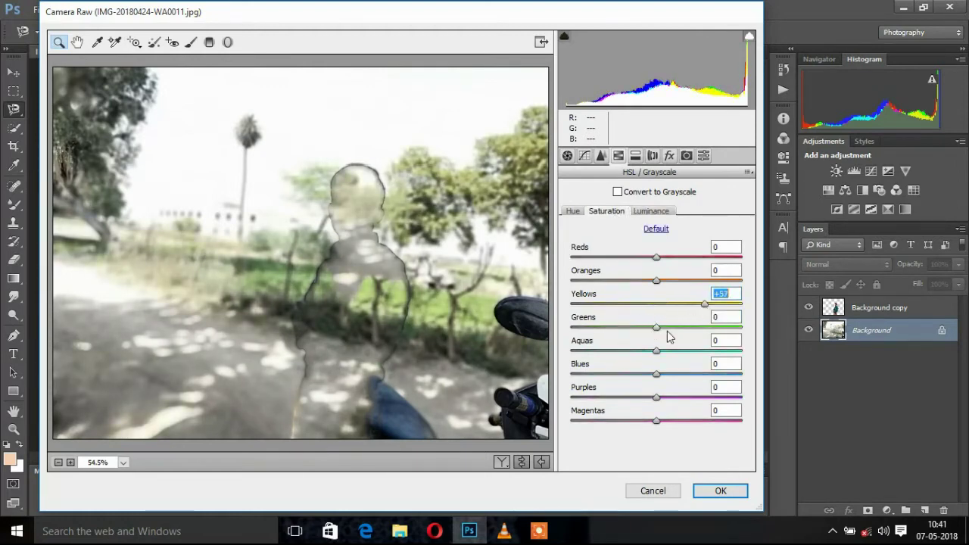
{"action": "left_click", "coordinate": [574, 212]}
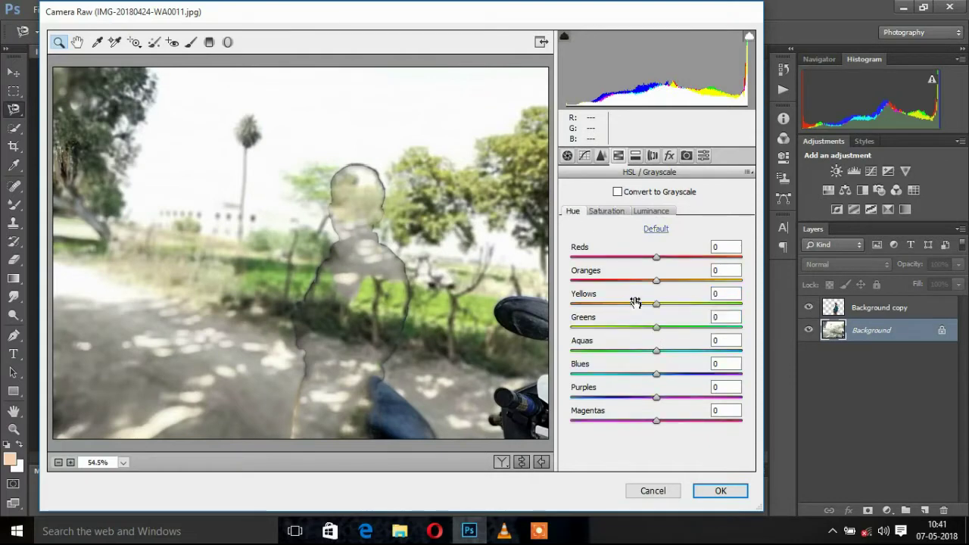
{"action": "left_click_drag", "start_coordinate": [657, 303], "coordinate": [719, 303]}
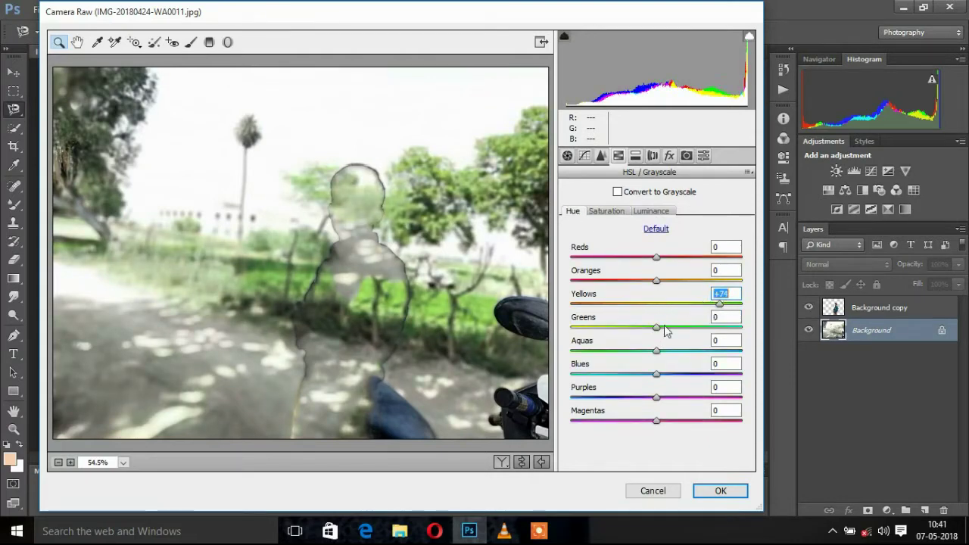
{"action": "mouse_move", "coordinate": [654, 328]}
{"action": "left_mouse_down"}
{"action": "mouse_move", "coordinate": [729, 325]}
{"action": "mouse_move", "coordinate": [561, 337]}
{"action": "left_mouse_up"}
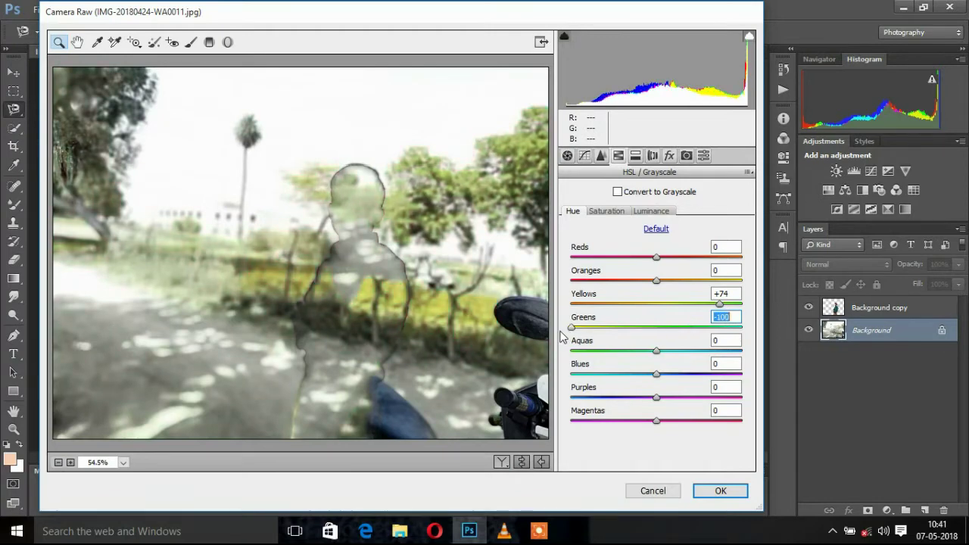
{"action": "left_click_drag", "start_coordinate": [718, 304], "coordinate": [615, 305]}
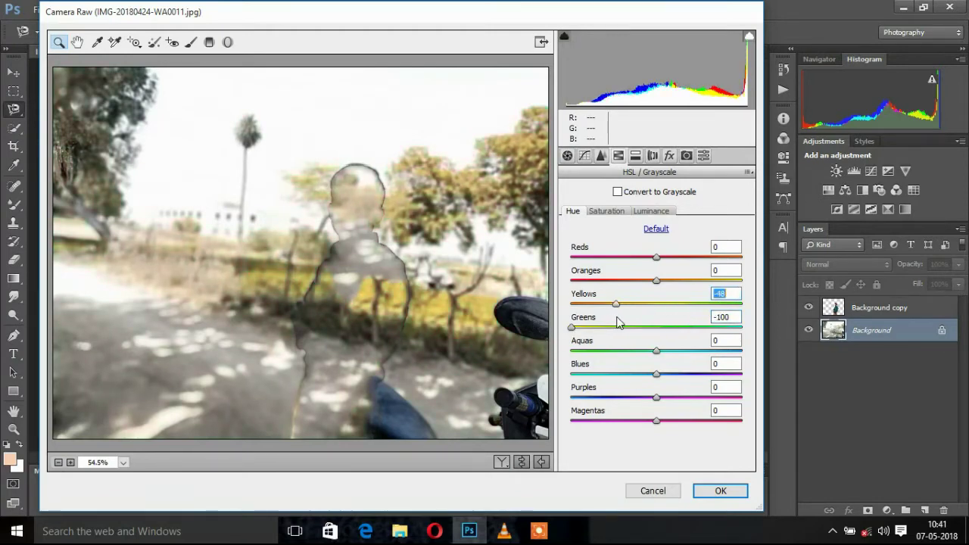
Max out greens saturation, darken yellows to -40 and blues to -32, then apply.
{"action": "left_click", "coordinate": [606, 211]}
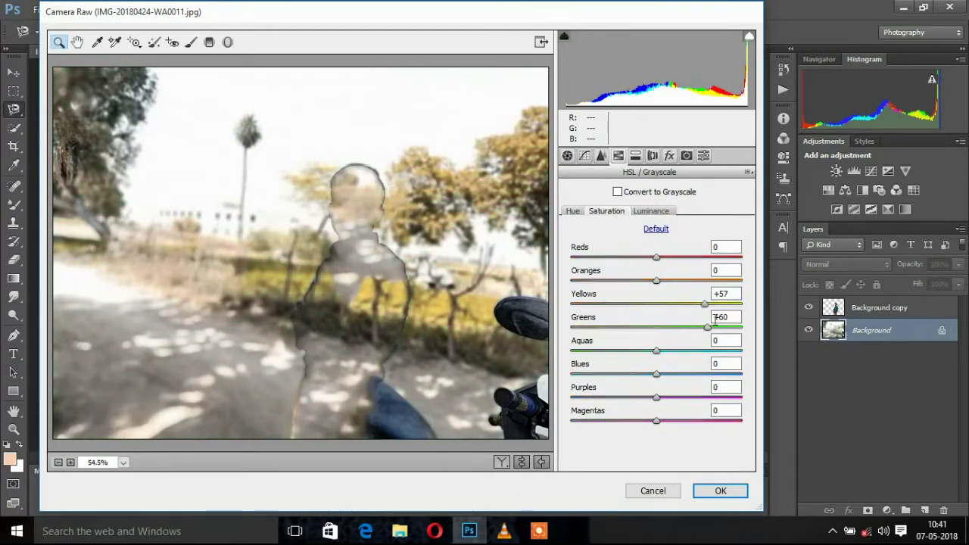
{"action": "mouse_move", "coordinate": [714, 327]}
{"action": "left_mouse_down"}
{"action": "mouse_move", "coordinate": [742, 326]}
{"action": "mouse_move", "coordinate": [723, 305]}
{"action": "mouse_move", "coordinate": [735, 303]}
{"action": "left_mouse_up"}
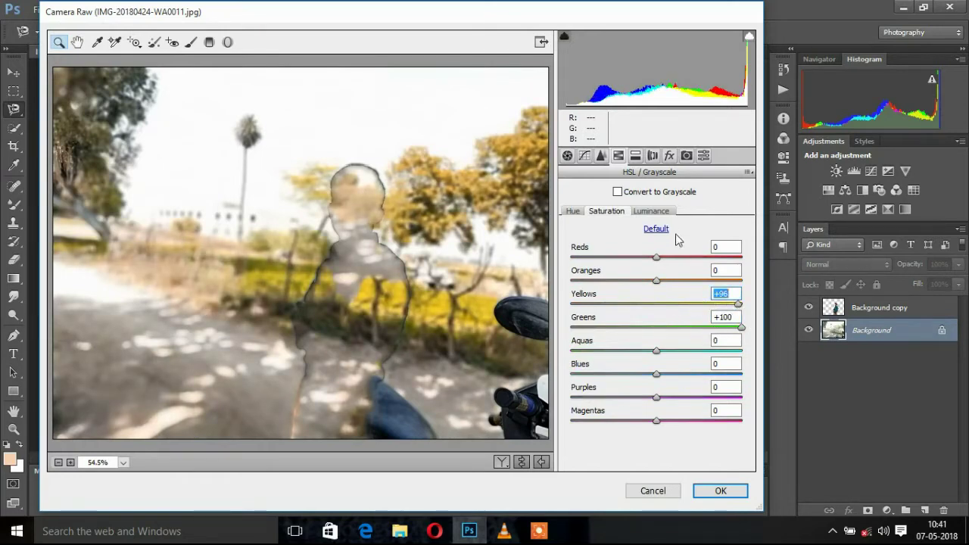
{"action": "left_click", "coordinate": [652, 211]}
{"action": "left_click_drag", "start_coordinate": [635, 303], "coordinate": [622, 303]}
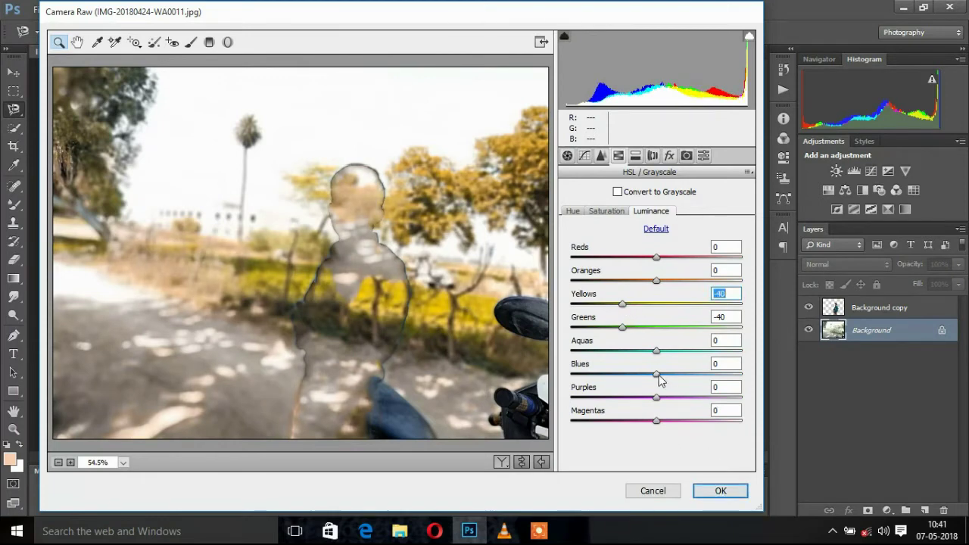
{"action": "left_click_drag", "start_coordinate": [656, 374], "coordinate": [629, 374]}
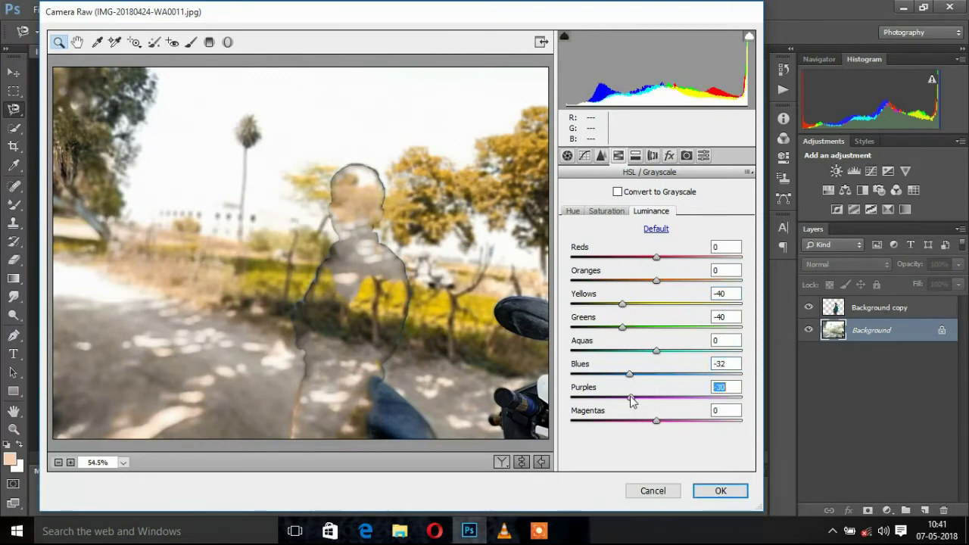
{"action": "left_click", "coordinate": [716, 491]}
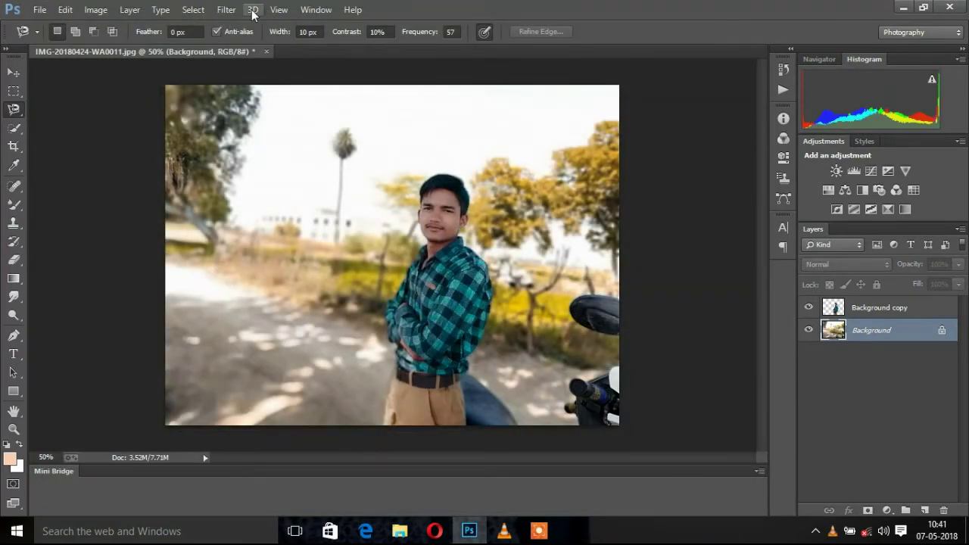
Launch Color Efex Pro 4 from the Filter menu's Nik Collection on the Background layer.
{"action": "left_click", "coordinate": [227, 10]}
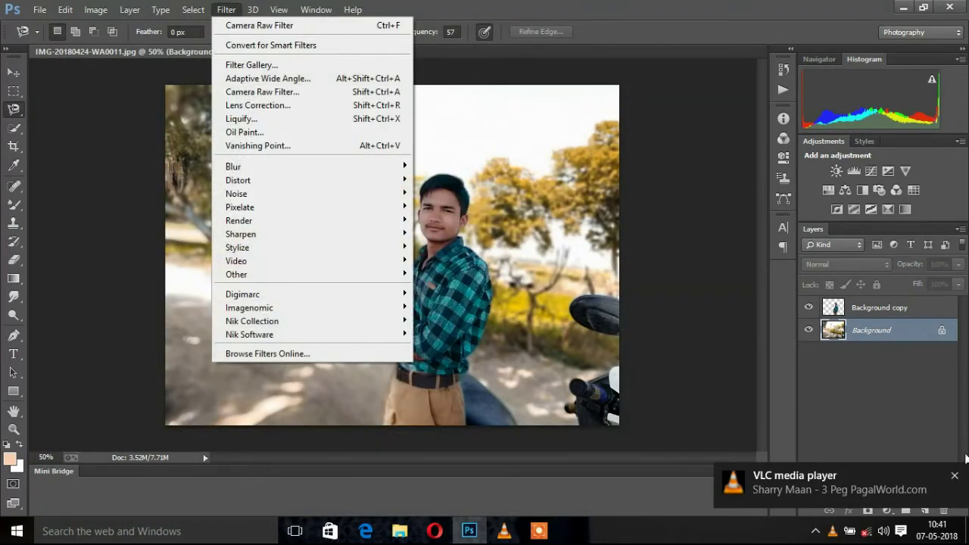
{"action": "left_click", "coordinate": [292, 53]}
{"action": "left_click", "coordinate": [227, 10]}
{"action": "mouse_move", "coordinate": [252, 321]}
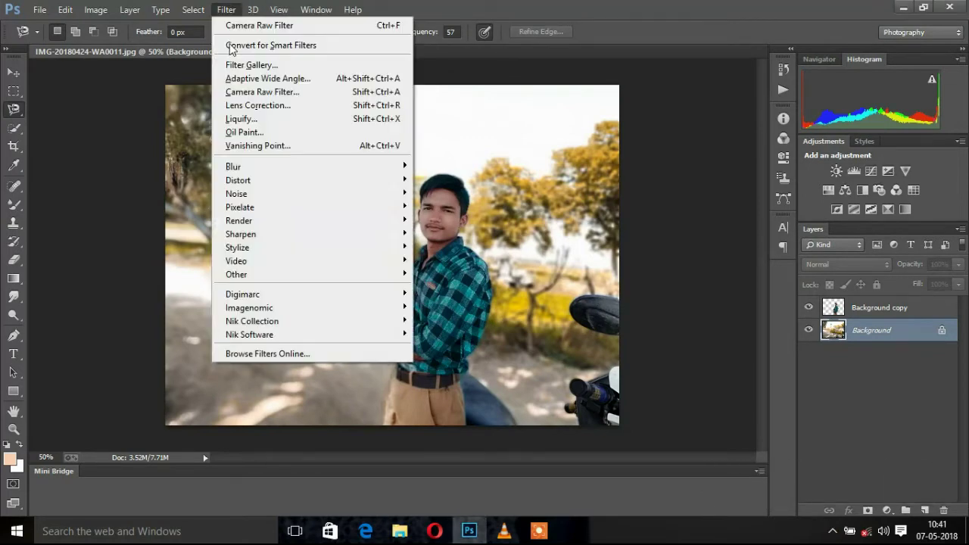
{"action": "left_click", "coordinate": [429, 318]}
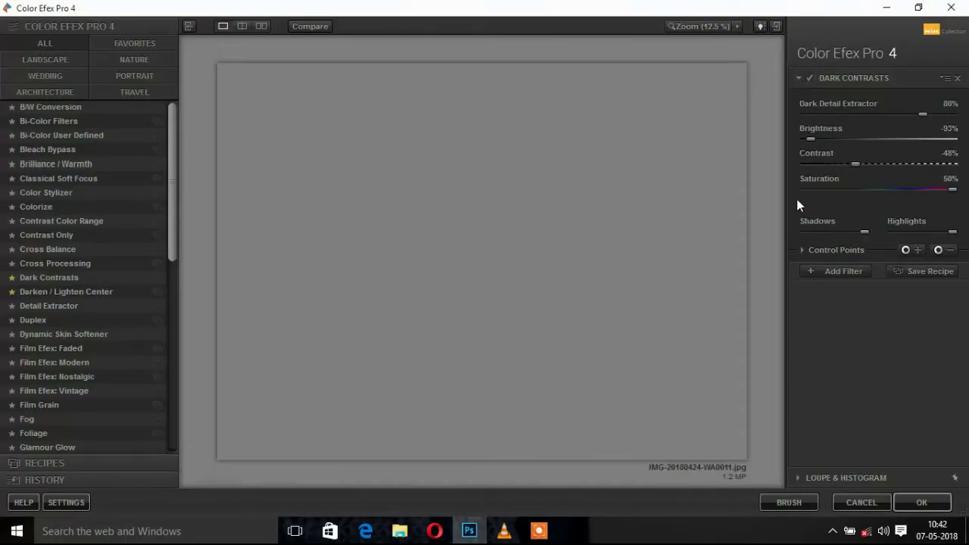
Set Dark Contrasts to brightness -88%, contrast -91%, saturation 50%, then add a second filter.
{"action": "mouse_move", "coordinate": [856, 163]}
{"action": "left_mouse_down"}
{"action": "mouse_move", "coordinate": [797, 163]}
{"action": "mouse_move", "coordinate": [950, 139]}
{"action": "mouse_move", "coordinate": [804, 140]}
{"action": "left_mouse_up"}
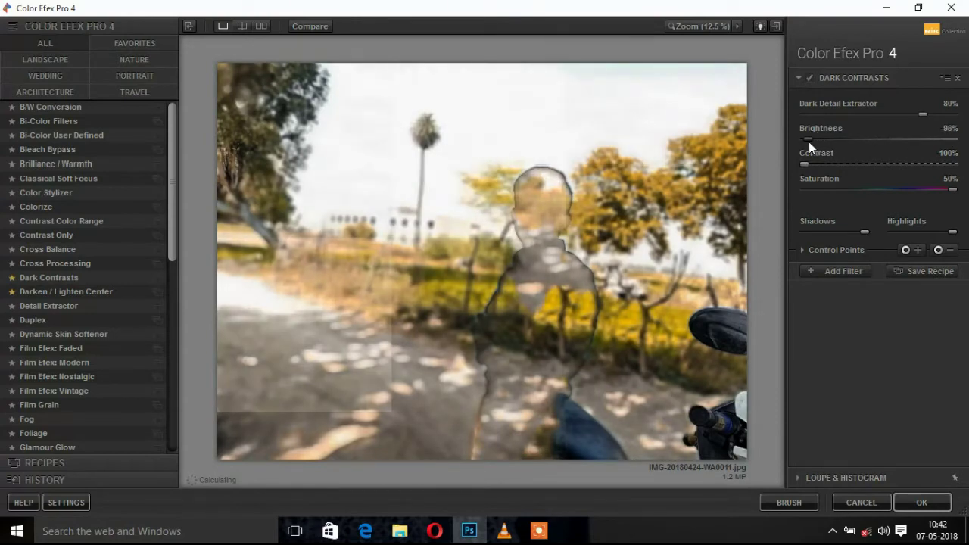
{"action": "left_click_drag", "start_coordinate": [952, 189], "coordinate": [876, 190]}
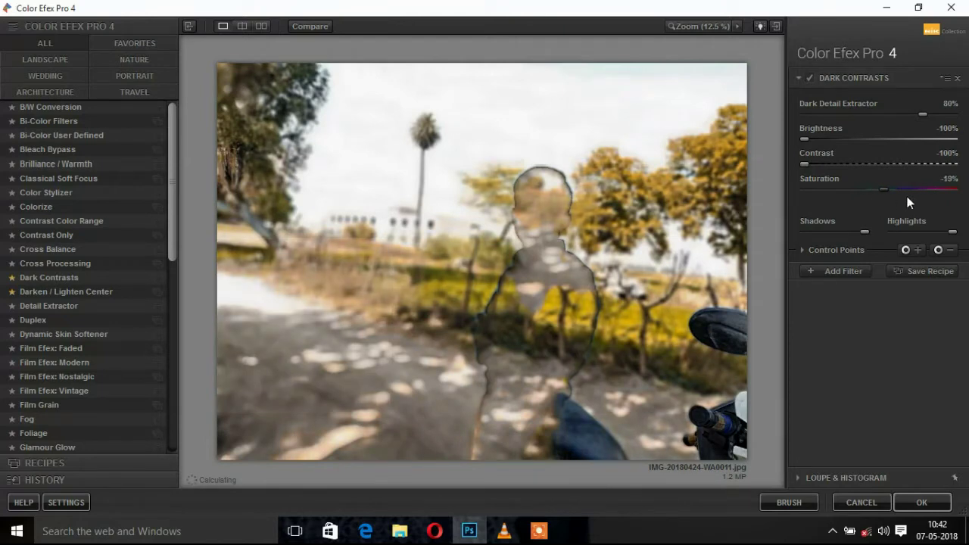
{"action": "left_click_drag", "start_coordinate": [875, 190], "coordinate": [946, 189]}
{"action": "left_click_drag", "start_coordinate": [808, 162], "coordinate": [839, 168]}
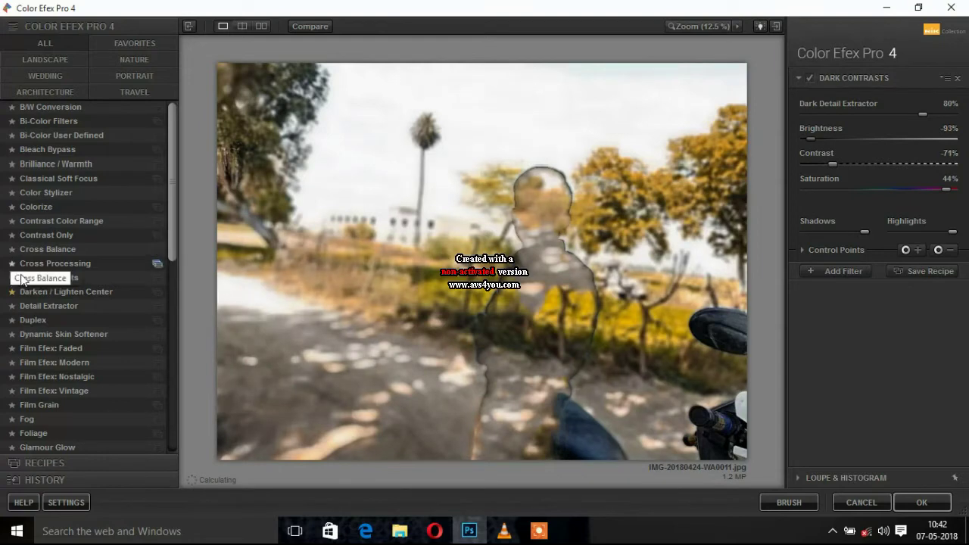
{"action": "left_click", "coordinate": [50, 277]}
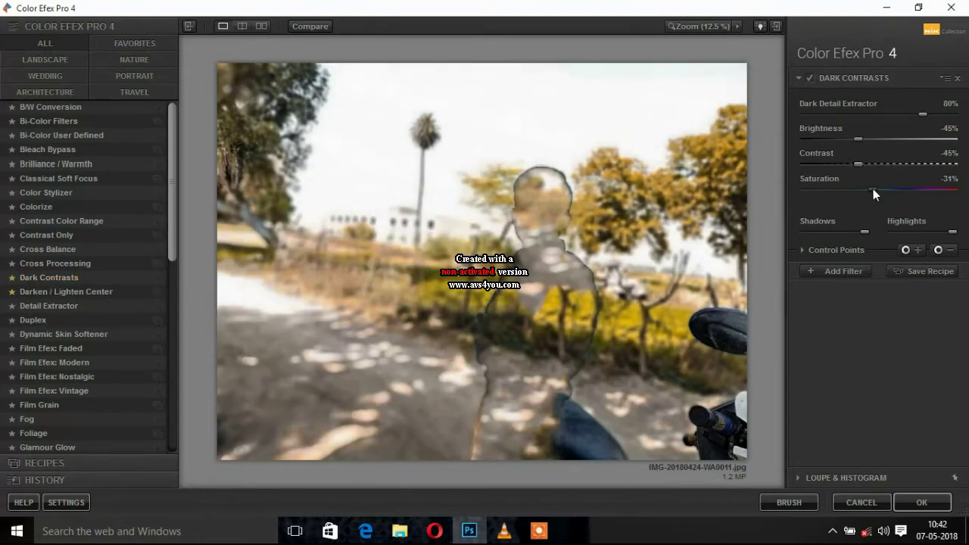
{"action": "left_click_drag", "start_coordinate": [860, 165], "coordinate": [807, 174]}
{"action": "left_click", "coordinate": [815, 141]}
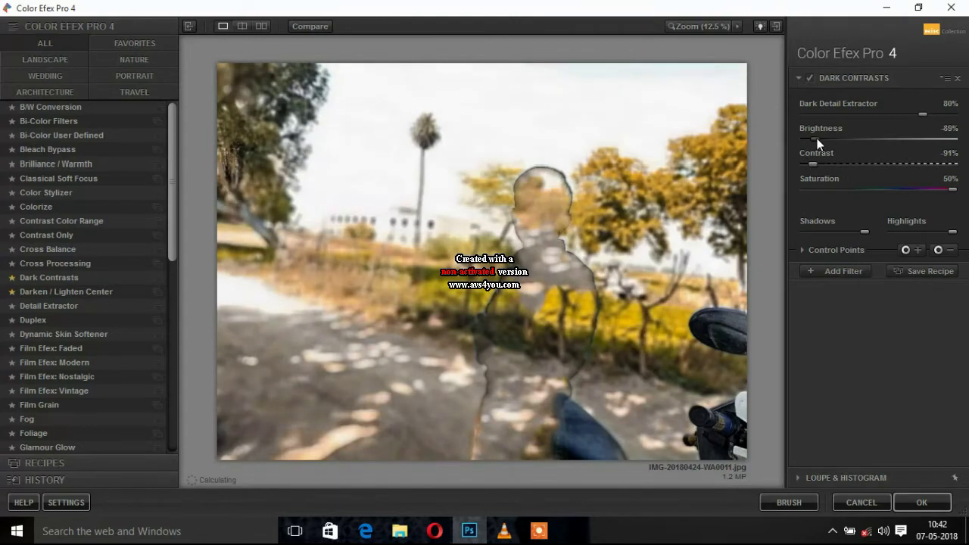
{"action": "left_click", "coordinate": [811, 273]}
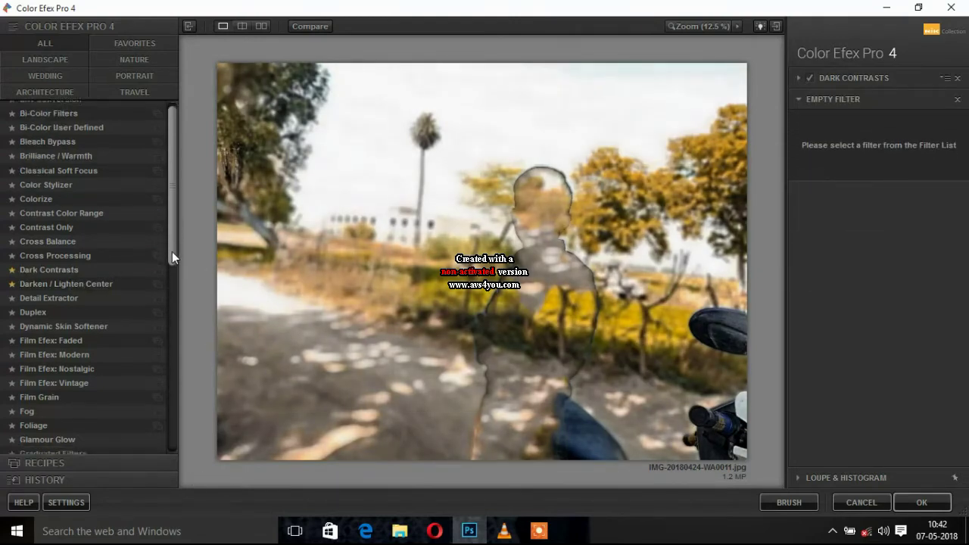
Add Indian Summer with stronger foliage enhancement and Method 1, then apply to Photoshop.
{"action": "left_click_drag", "start_coordinate": [172, 252], "coordinate": [196, 472]}
{"action": "left_click", "coordinate": [72, 122]}
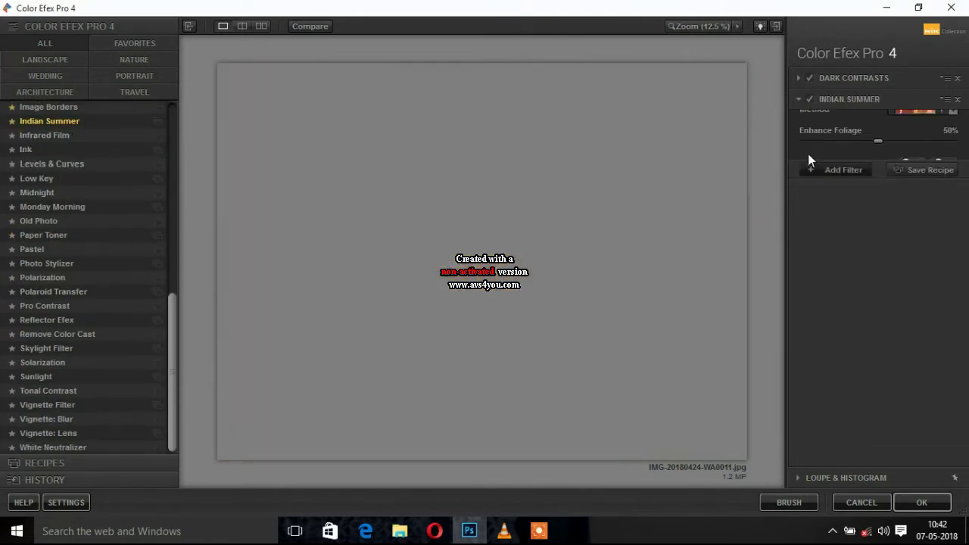
{"action": "left_click_drag", "start_coordinate": [878, 162], "coordinate": [956, 166]}
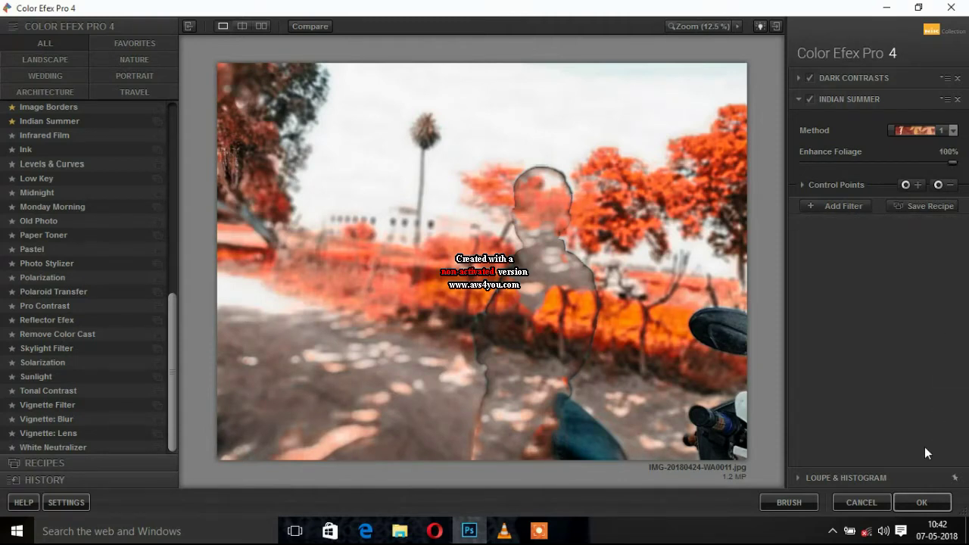
{"action": "left_click", "coordinate": [952, 130]}
{"action": "left_click", "coordinate": [944, 147]}
{"action": "left_click", "coordinate": [923, 502]}
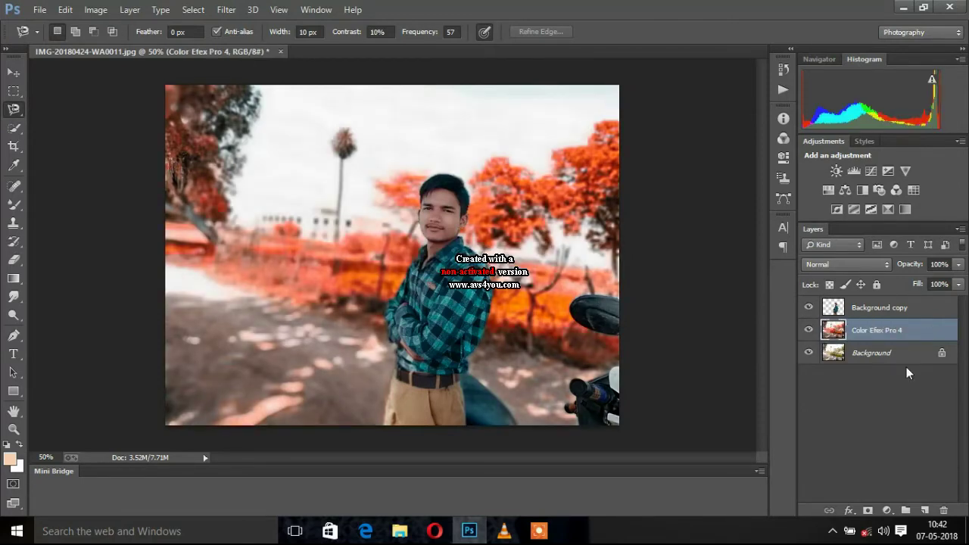
Apply a 16 px Tilt-Shift blur to the orange layer, with the focus zone near the bottom.
{"action": "left_click", "coordinate": [227, 9]}
{"action": "left_click", "coordinate": [443, 193]}
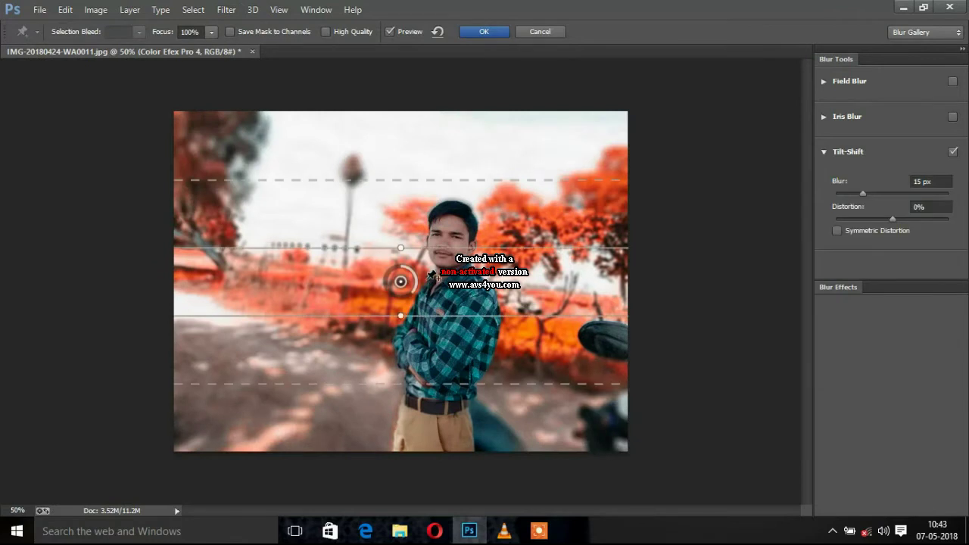
{"action": "left_click_drag", "start_coordinate": [400, 282], "coordinate": [422, 489]}
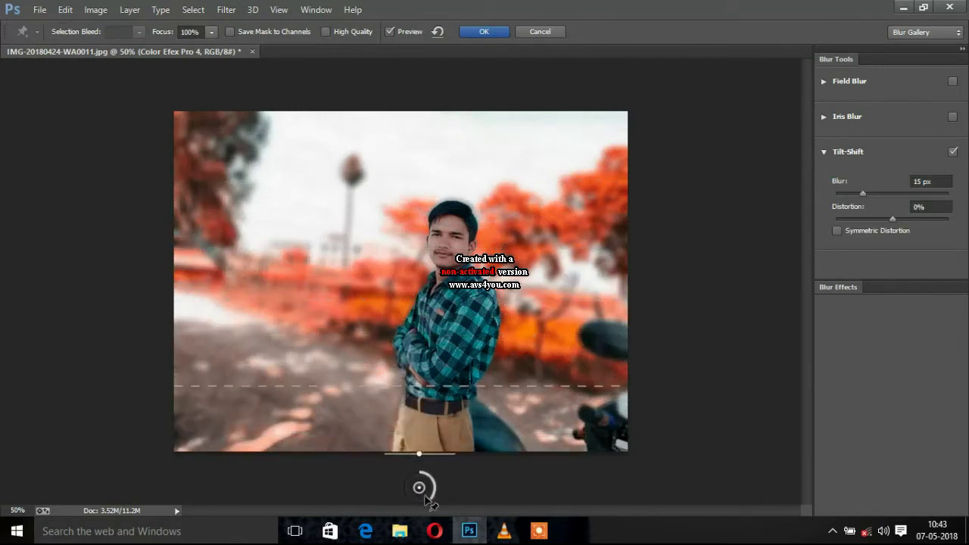
{"action": "left_click_drag", "start_coordinate": [422, 488], "coordinate": [425, 502]}
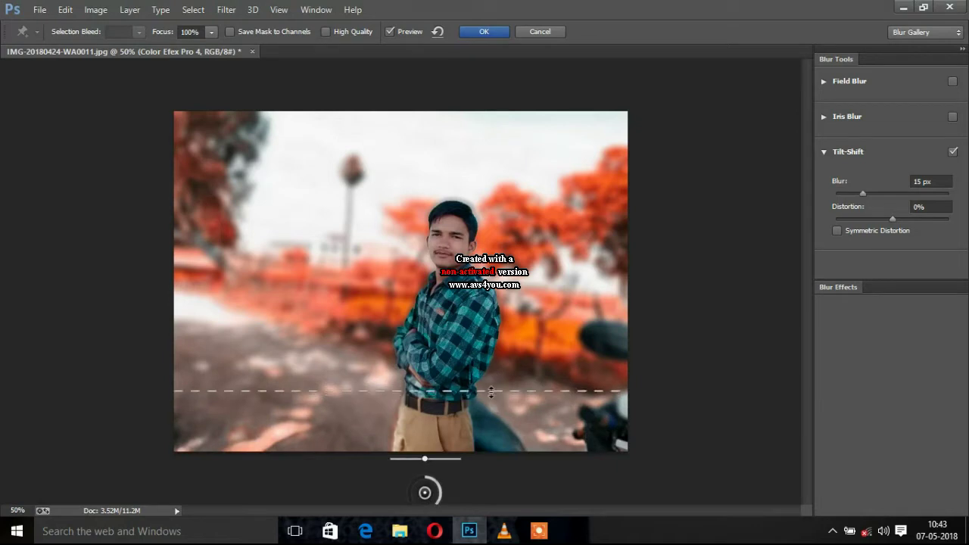
{"action": "left_click_drag", "start_coordinate": [491, 391], "coordinate": [495, 421]}
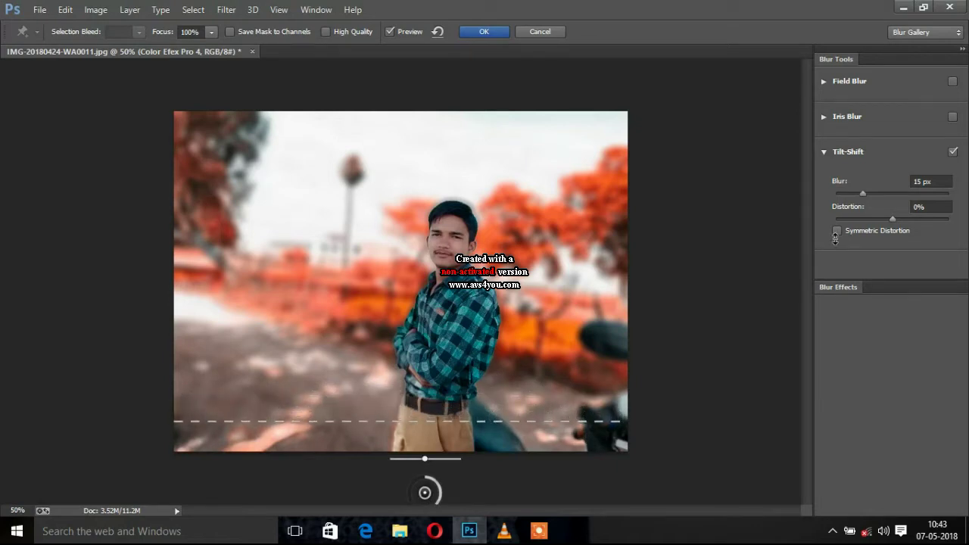
{"action": "left_click", "coordinate": [881, 195]}
{"action": "mouse_move", "coordinate": [882, 196]}
{"action": "left_mouse_down"}
{"action": "mouse_move", "coordinate": [888, 192]}
{"action": "mouse_move", "coordinate": [863, 195]}
{"action": "left_mouse_up"}
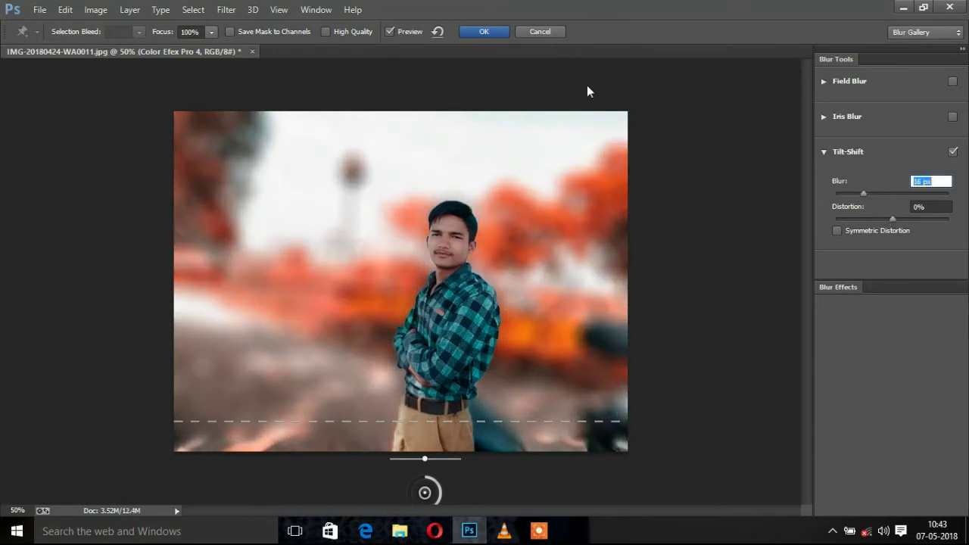
{"action": "left_click", "coordinate": [497, 34]}
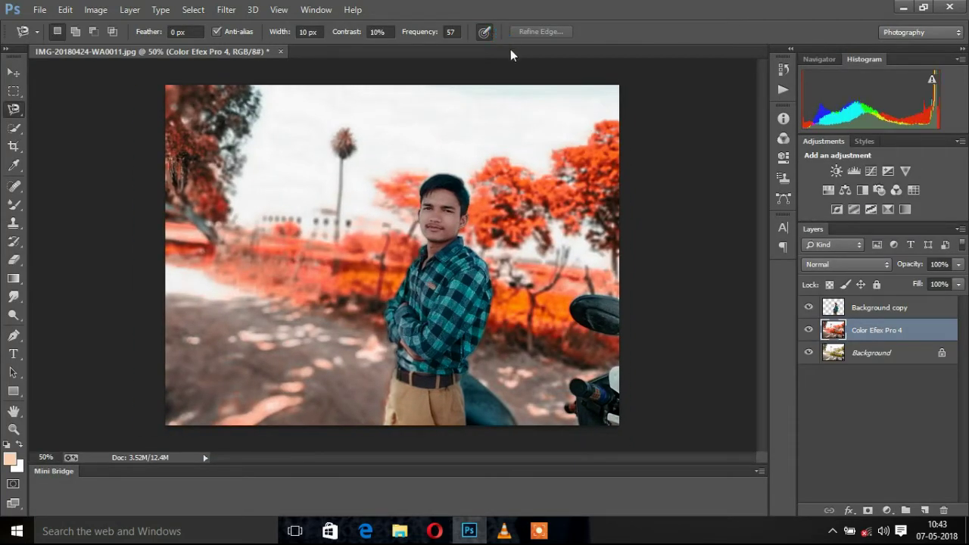
Launch Color Efex Pro 4 on the Background copy layer and drop Dark Contrasts contrast to -100%.
{"action": "left_click", "coordinate": [837, 317]}
{"action": "left_click", "coordinate": [229, 10]}
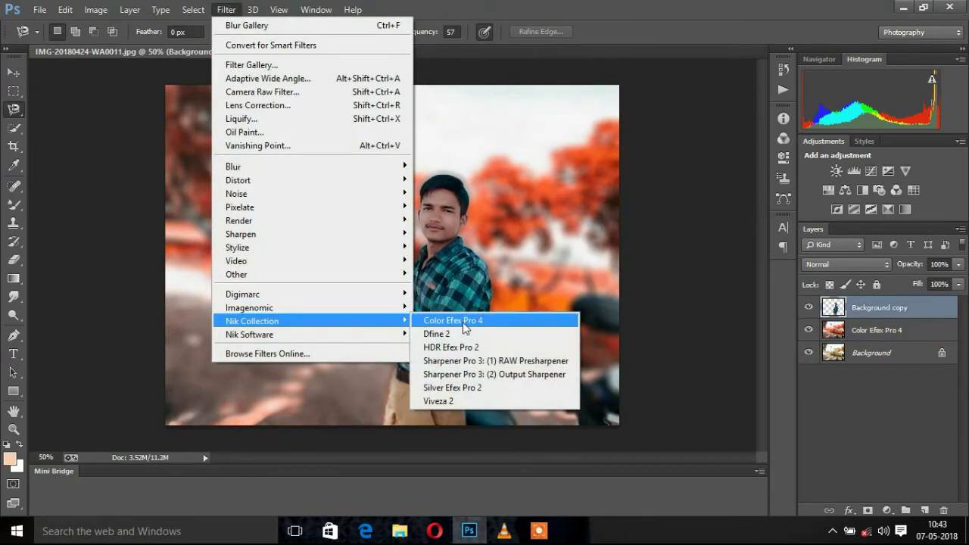
{"action": "left_click", "coordinate": [464, 324]}
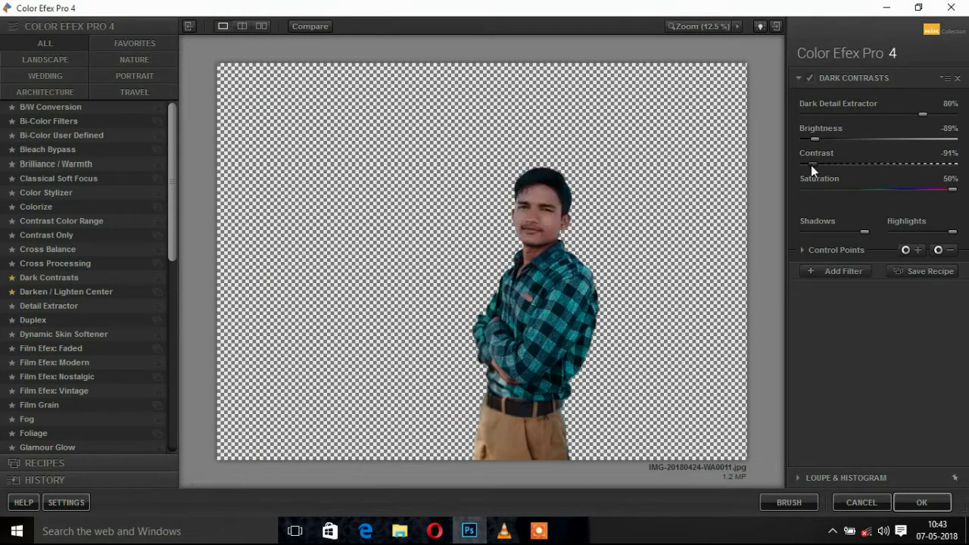
{"action": "left_click_drag", "start_coordinate": [811, 165], "coordinate": [797, 167]}
{"action": "left_click_drag", "start_coordinate": [806, 139], "coordinate": [821, 138]}
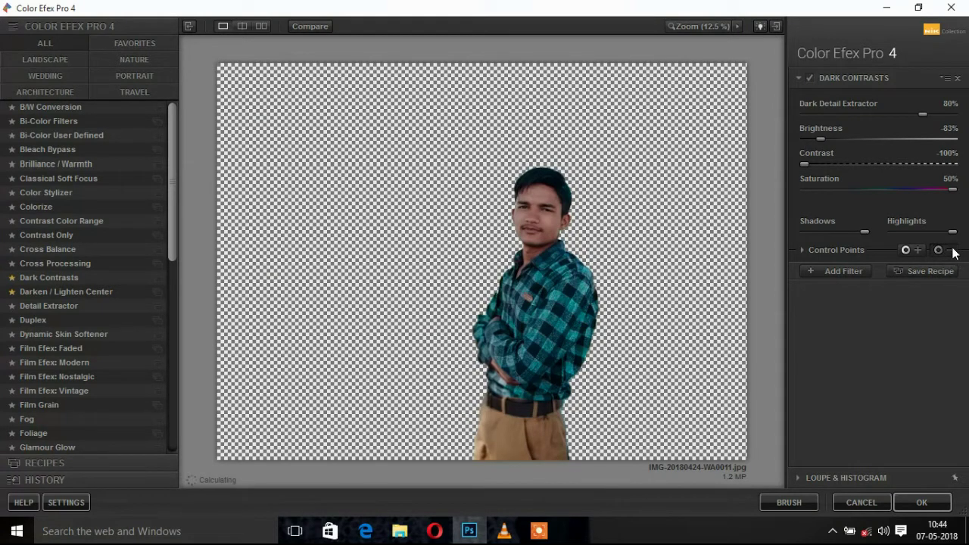
Place a control point on the man's head and adjust Dark Contrasts saturation and brightness.
{"action": "left_click", "coordinate": [540, 200]}
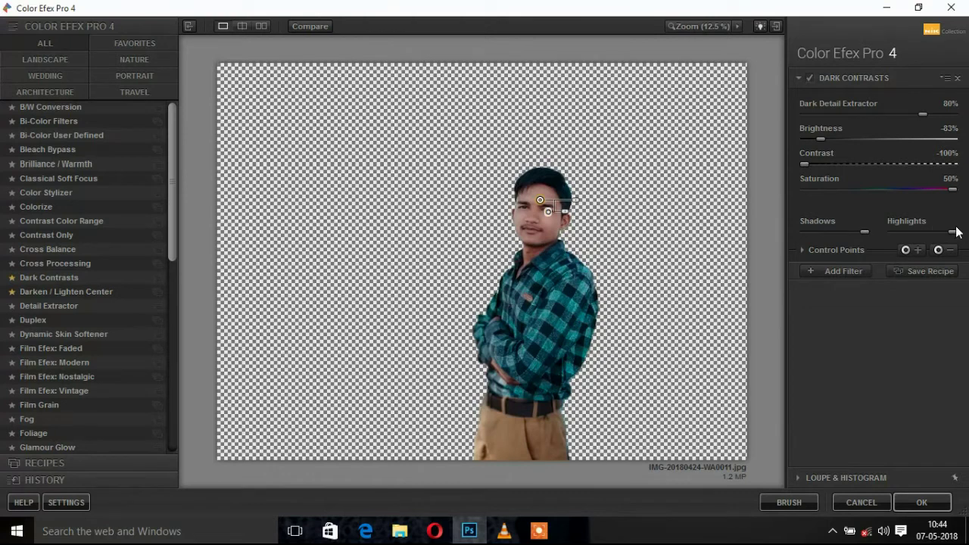
{"action": "mouse_move", "coordinate": [881, 194]}
{"action": "left_mouse_down"}
{"action": "mouse_move", "coordinate": [799, 203]}
{"action": "mouse_move", "coordinate": [927, 190]}
{"action": "left_mouse_up"}
{"action": "mouse_move", "coordinate": [823, 140]}
{"action": "left_mouse_down"}
{"action": "mouse_move", "coordinate": [799, 141]}
{"action": "mouse_move", "coordinate": [901, 137]}
{"action": "mouse_move", "coordinate": [800, 124]}
{"action": "mouse_move", "coordinate": [968, 107]}
{"action": "left_mouse_up"}
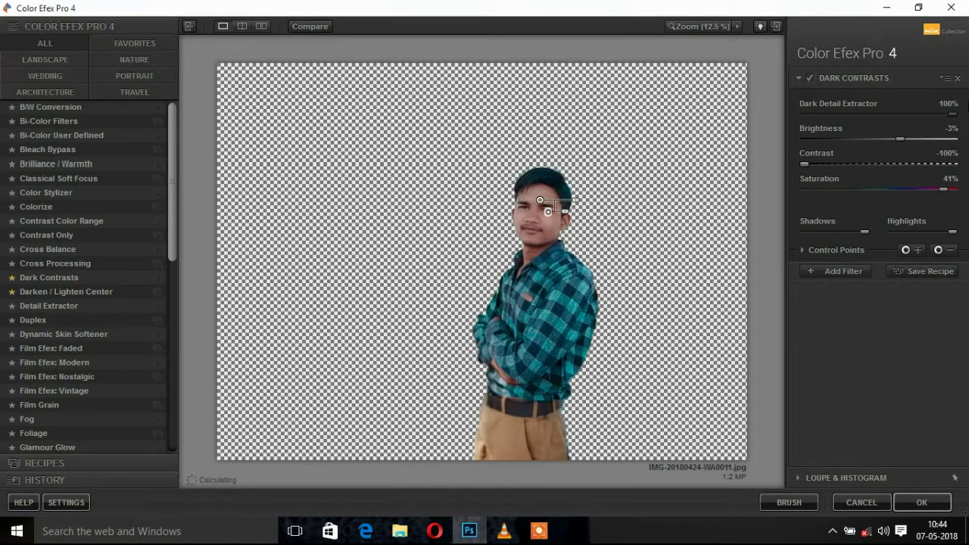
{"action": "left_click", "coordinate": [830, 250]}
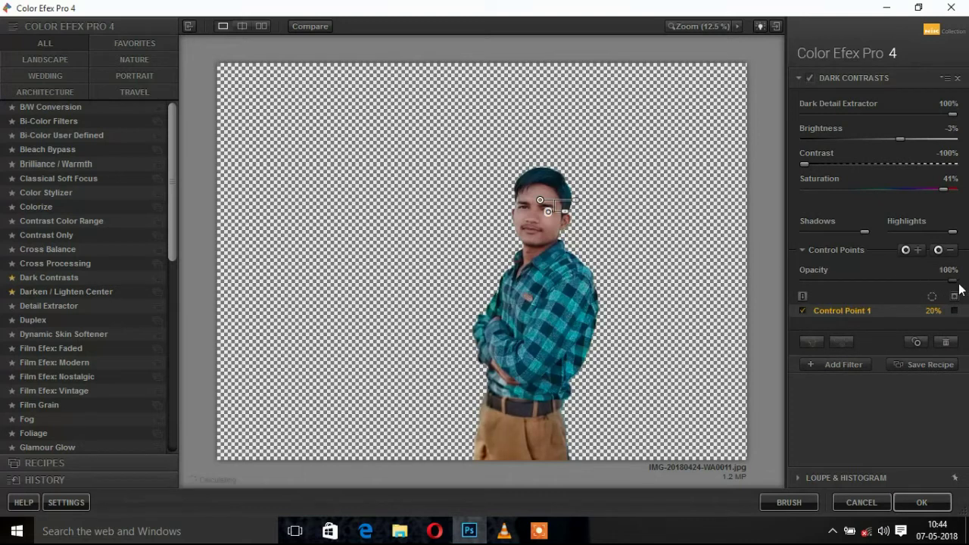
Tweak control point opacity, set saturation to 50% and brightness to -19%, and add a second filter.
{"action": "mouse_move", "coordinate": [961, 289]}
{"action": "left_mouse_down"}
{"action": "mouse_move", "coordinate": [814, 303]}
{"action": "mouse_move", "coordinate": [851, 290]}
{"action": "mouse_move", "coordinate": [965, 291]}
{"action": "left_mouse_up"}
{"action": "mouse_move", "coordinate": [934, 190]}
{"action": "left_mouse_down"}
{"action": "mouse_move", "coordinate": [835, 191]}
{"action": "mouse_move", "coordinate": [958, 199]}
{"action": "left_mouse_up"}
{"action": "mouse_move", "coordinate": [901, 139]}
{"action": "left_mouse_down"}
{"action": "mouse_move", "coordinate": [806, 144]}
{"action": "mouse_move", "coordinate": [911, 144]}
{"action": "mouse_move", "coordinate": [884, 140]}
{"action": "left_mouse_up"}
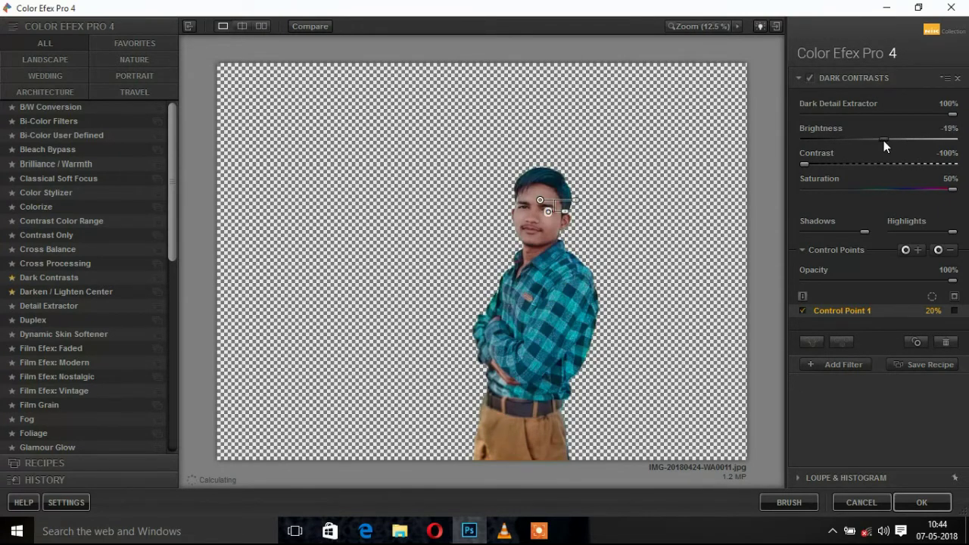
{"action": "left_click", "coordinate": [836, 366]}
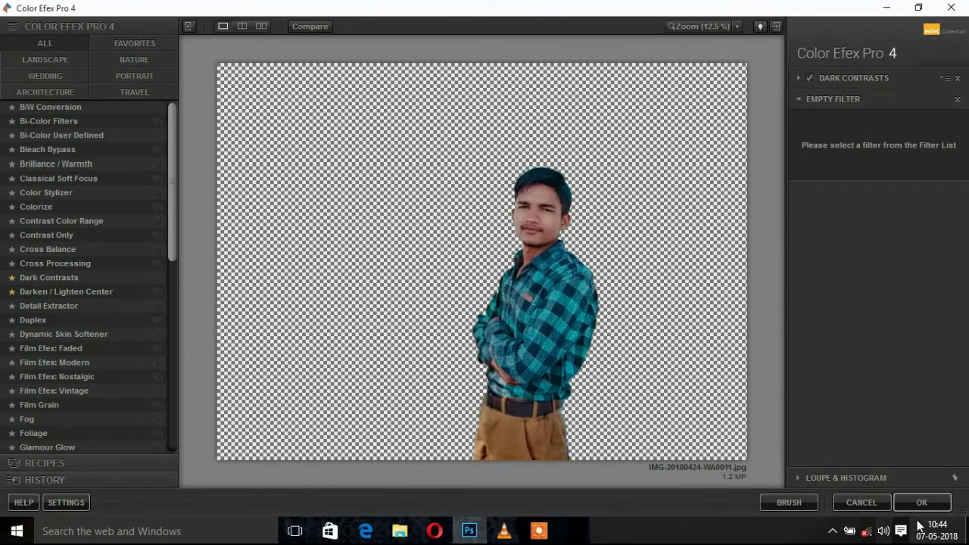
Return the Color Efex result as a Dark Contrasts (CEP 4) layer and zoom to 200% on the face.
{"action": "left_click", "coordinate": [920, 502]}
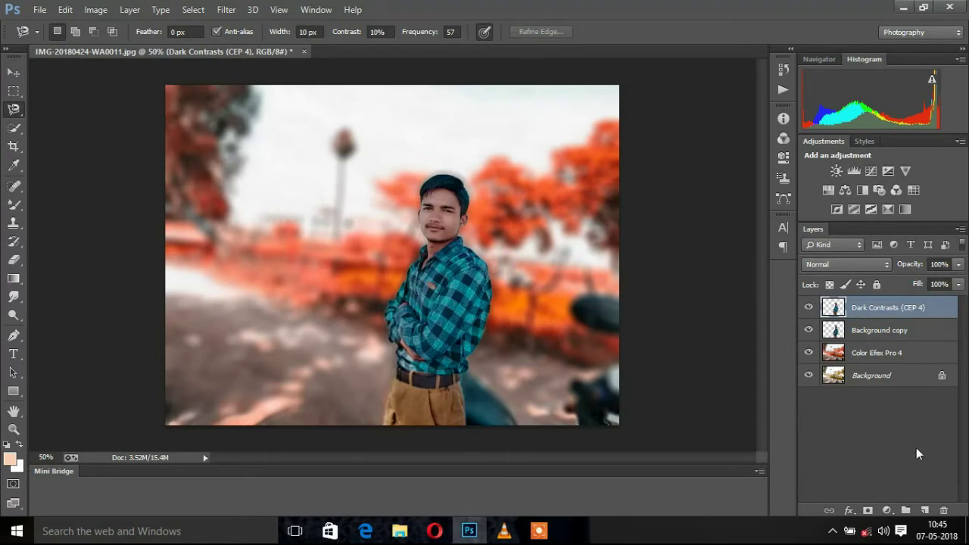
{"action": "key", "text": "ctrl+plus"}
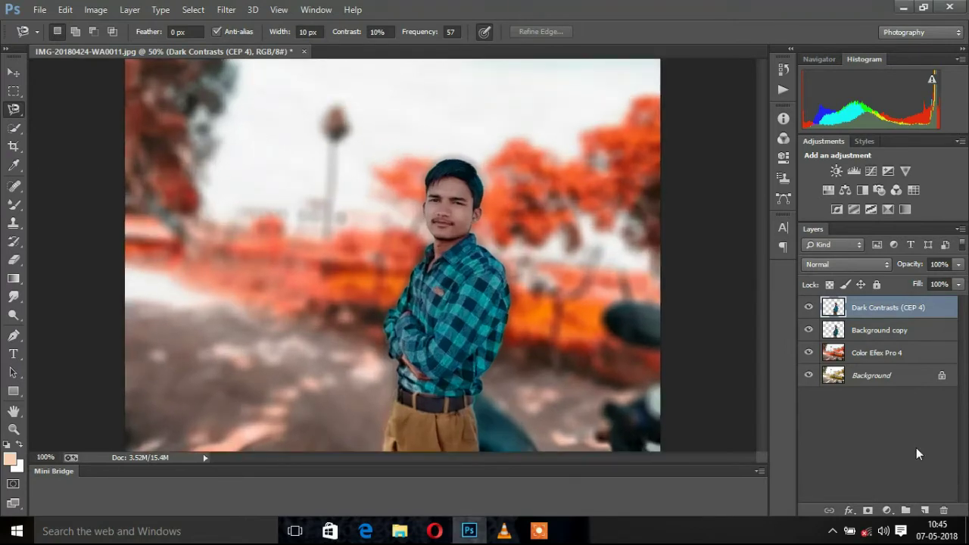
{"action": "key", "text": "ctrl+plus"}
{"action": "key", "text": "ctrl+plus"}
{"action": "key", "text": "ctrl+plus"}
{"action": "scroll", "coordinate": [688, 335], "scroll_direction": "up", "scroll_amount": 1}
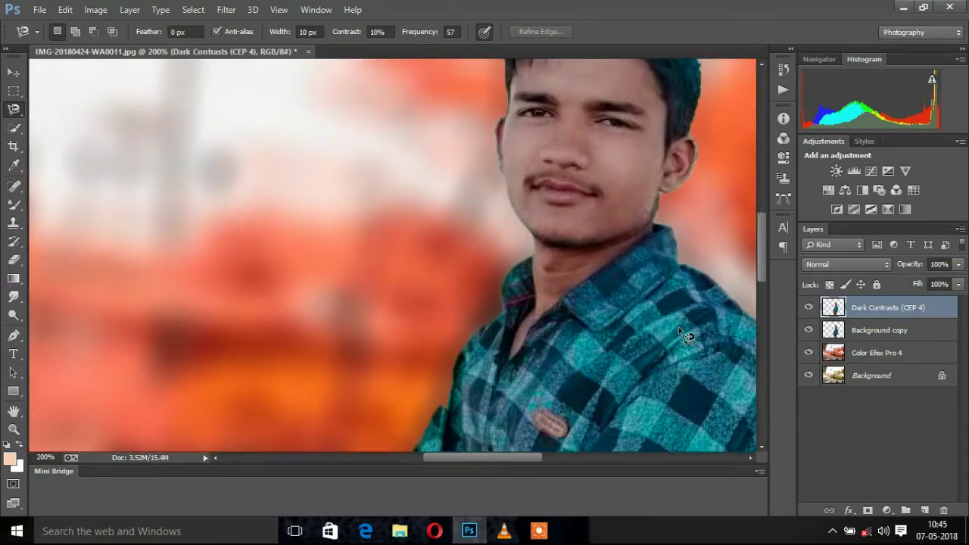
{"action": "scroll", "coordinate": [688, 336], "scroll_direction": "up", "scroll_amount": 2}
{"action": "left_click_drag", "start_coordinate": [528, 461], "coordinate": [552, 460]}
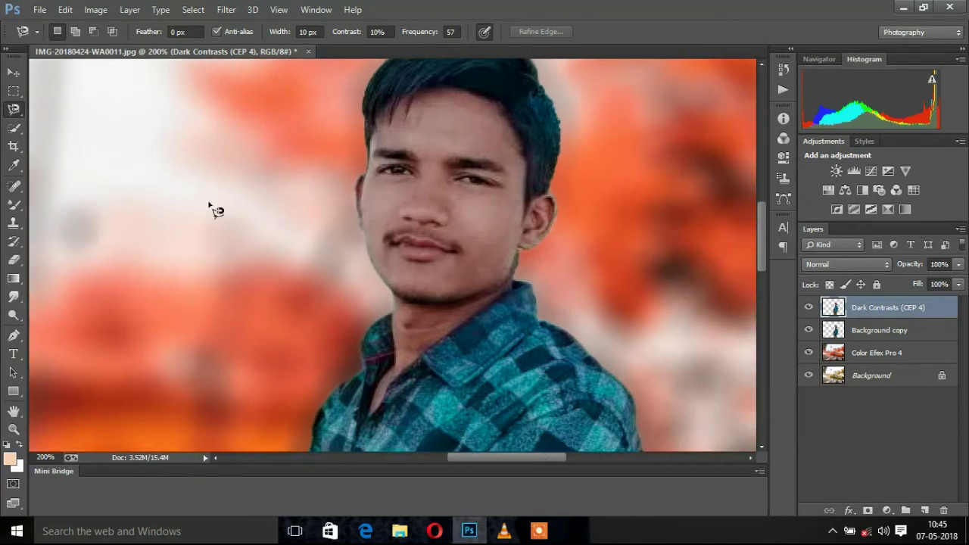
Merge Dark Contrasts with Background copy and duplicate the merged layer.
{"action": "left_click", "coordinate": [894, 333], "text": "shift"}
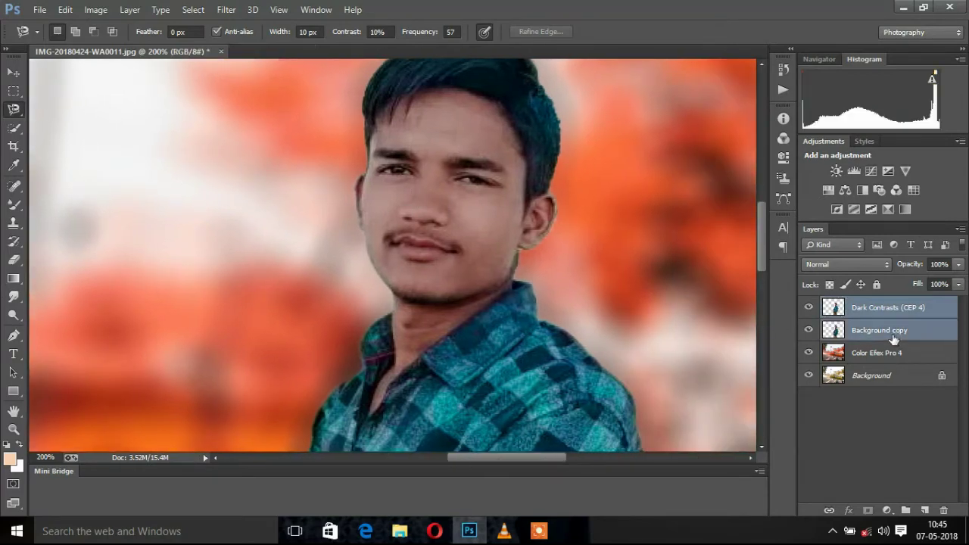
{"action": "right_click", "coordinate": [894, 338]}
{"action": "left_click", "coordinate": [641, 407]}
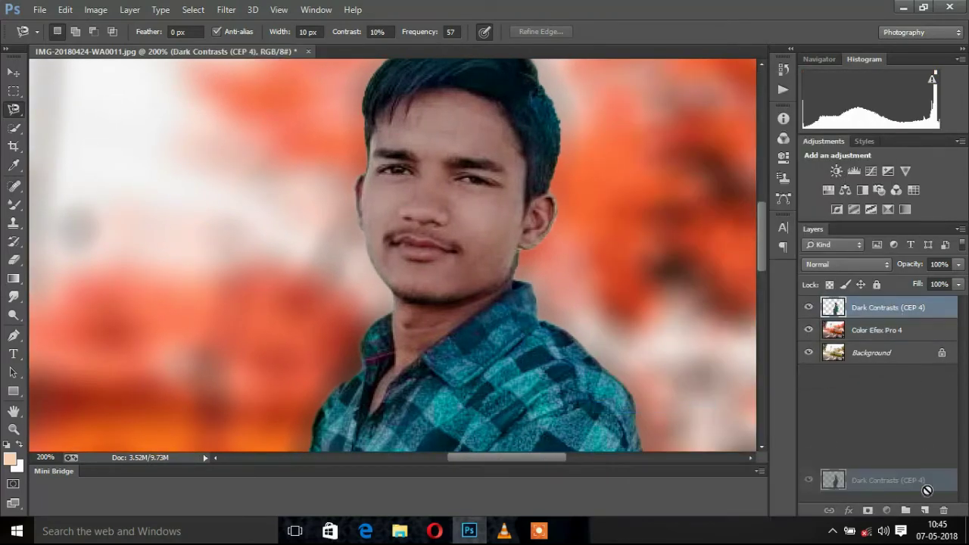
{"action": "left_click_drag", "start_coordinate": [887, 307], "coordinate": [926, 511]}
Sample the forehead skin tone and load it into the Mixer Brush.
{"action": "left_click", "coordinate": [13, 165]}
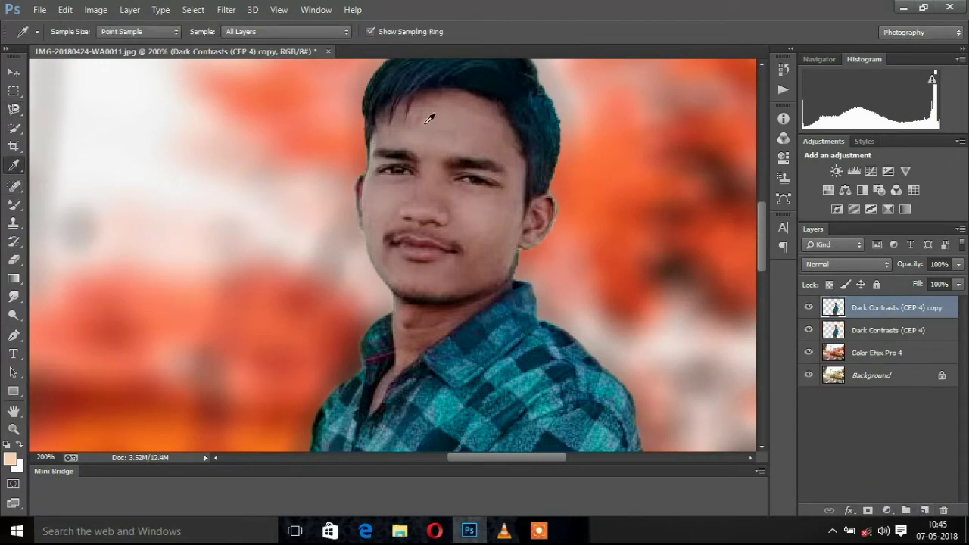
{"action": "left_click", "coordinate": [425, 123]}
{"action": "right_click", "coordinate": [15, 205]}
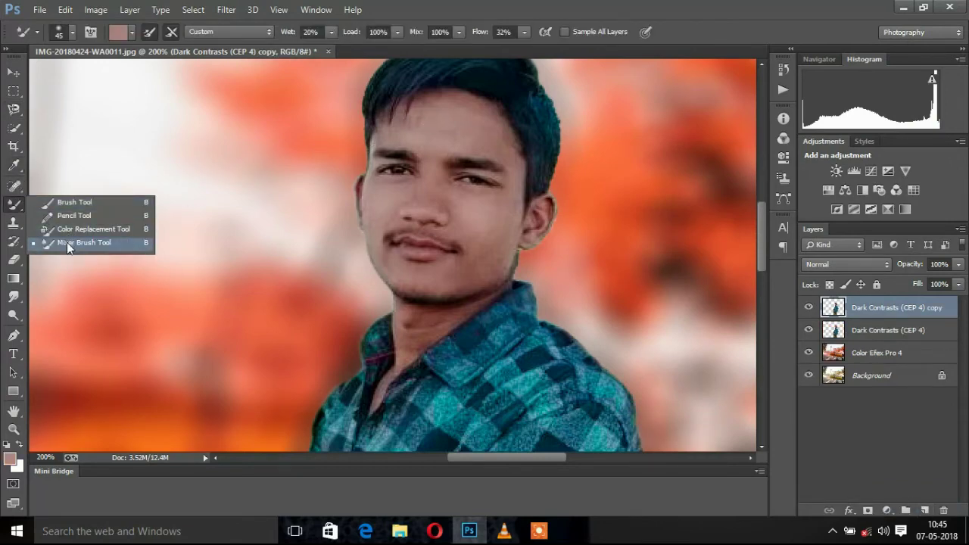
{"action": "left_click", "coordinate": [66, 243]}
{"action": "left_click", "coordinate": [131, 32]}
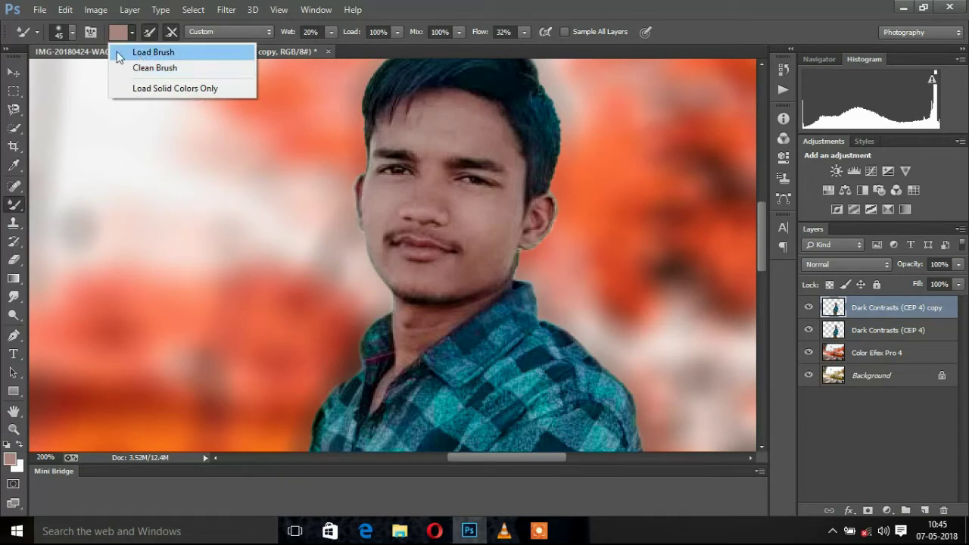
{"action": "left_click", "coordinate": [122, 49]}
Set the Mixer Brush size to 17 px while adjusting its wetness.
{"action": "left_click", "coordinate": [72, 32]}
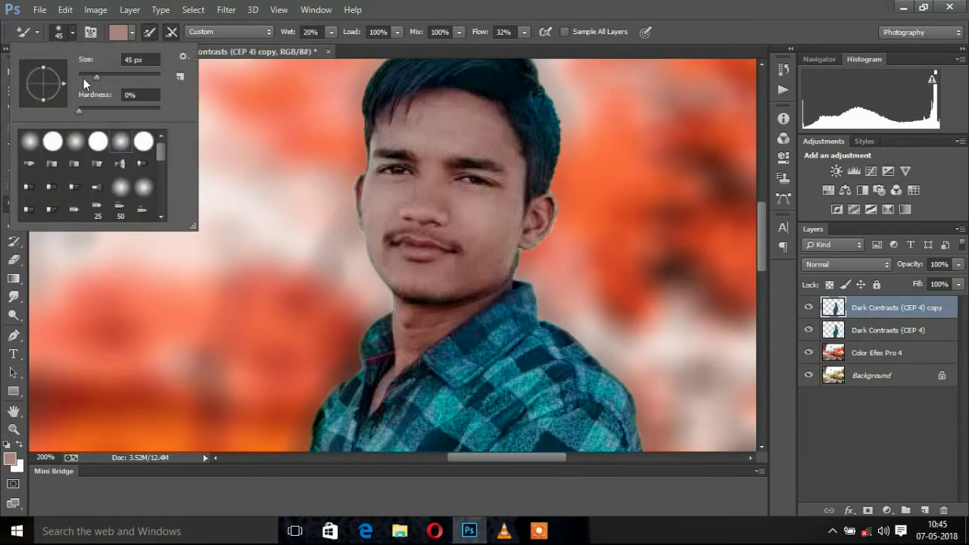
{"action": "left_click_drag", "start_coordinate": [333, 32], "coordinate": [318, 49]}
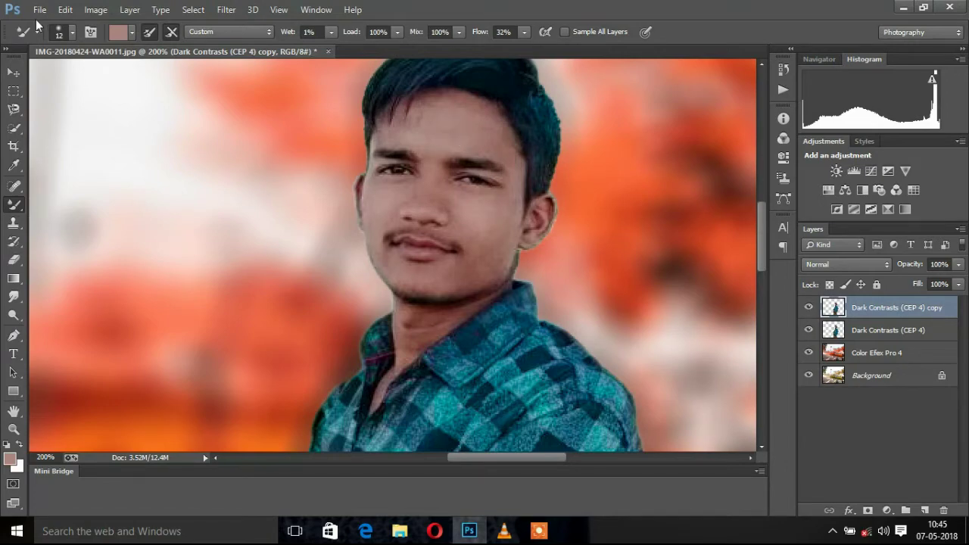
{"action": "left_click", "coordinate": [73, 33]}
{"action": "left_click", "coordinate": [110, 76]}
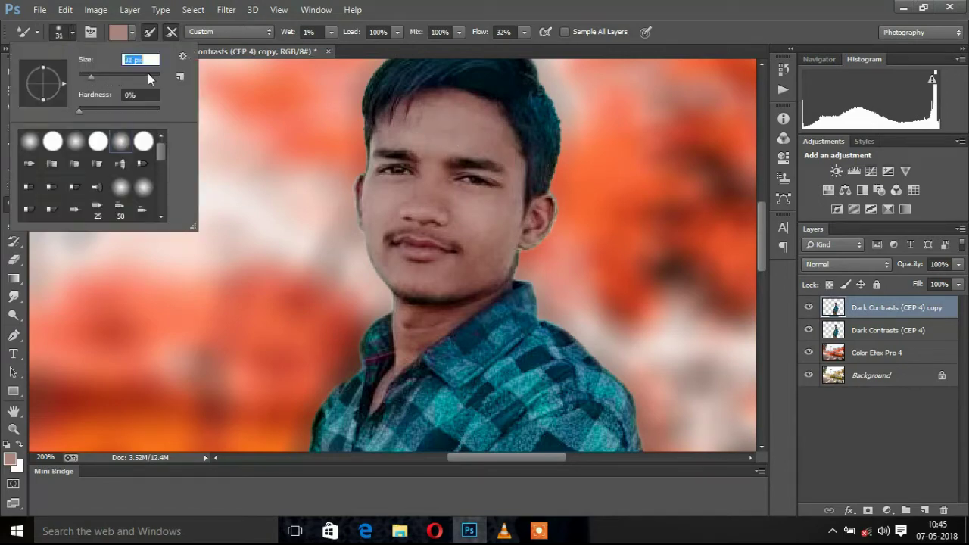
{"action": "left_click", "coordinate": [331, 31]}
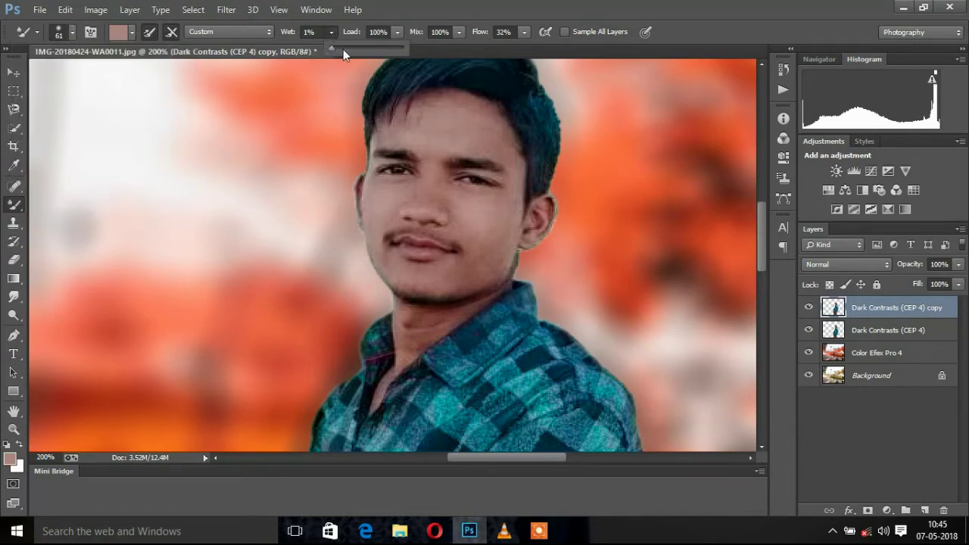
{"action": "left_click", "coordinate": [346, 49]}
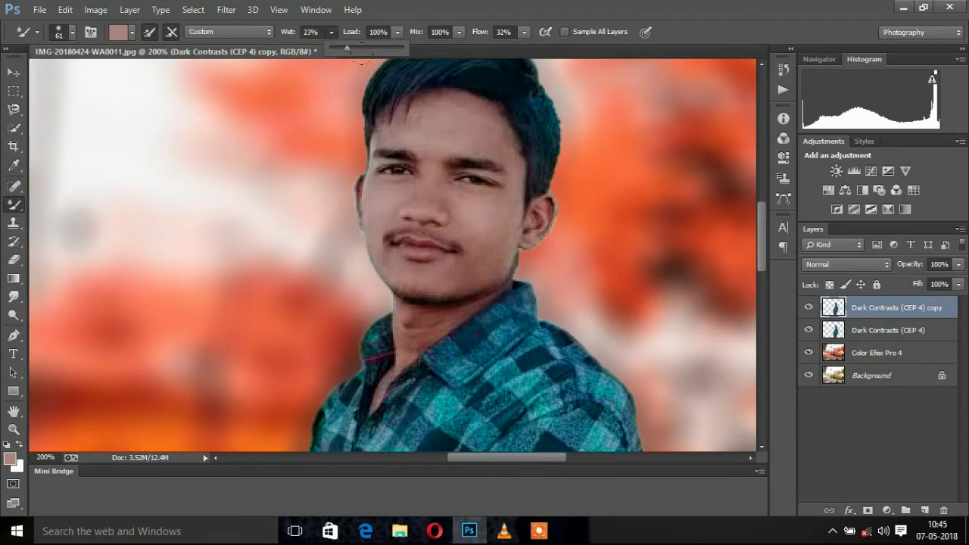
{"action": "left_click", "coordinate": [72, 33]}
{"action": "left_click", "coordinate": [85, 75]}
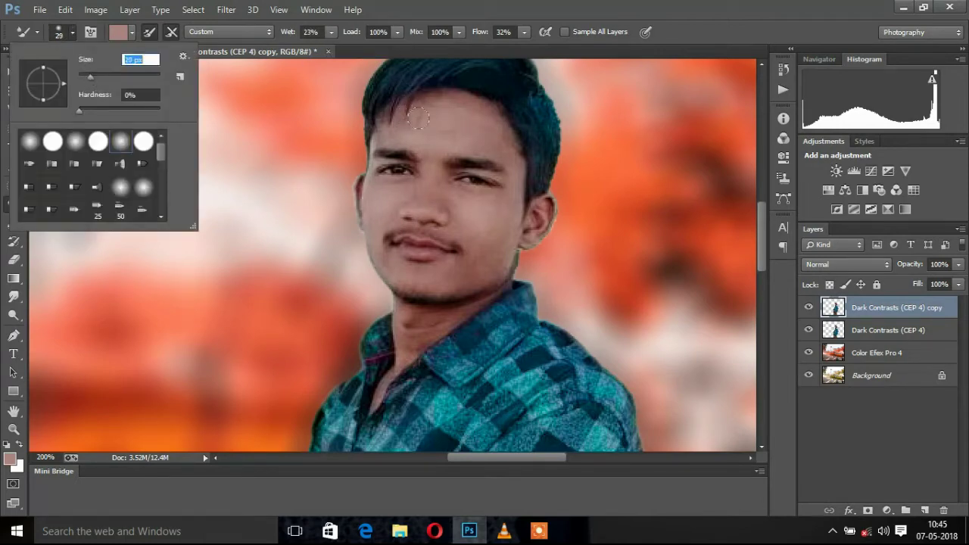
{"action": "key", "text": "Return"}
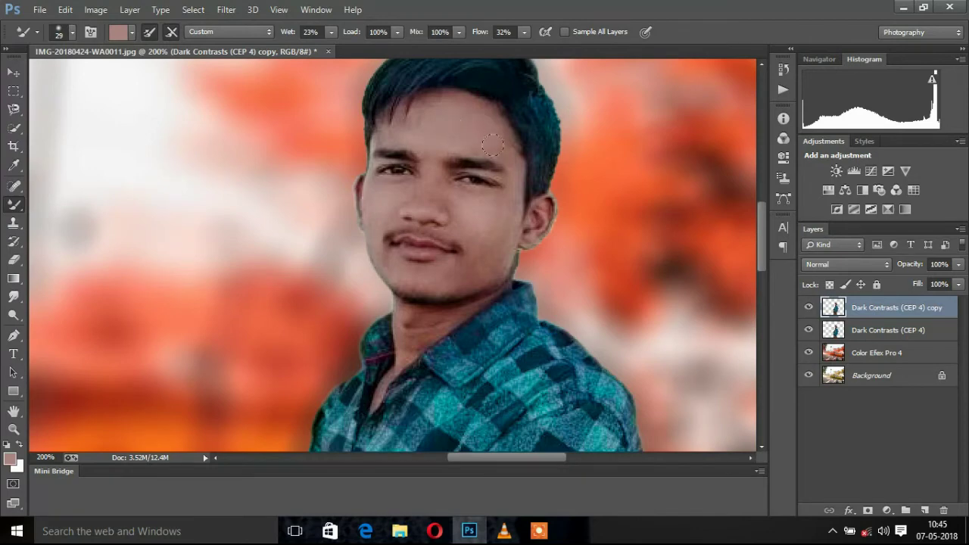
{"action": "left_click", "coordinate": [72, 33]}
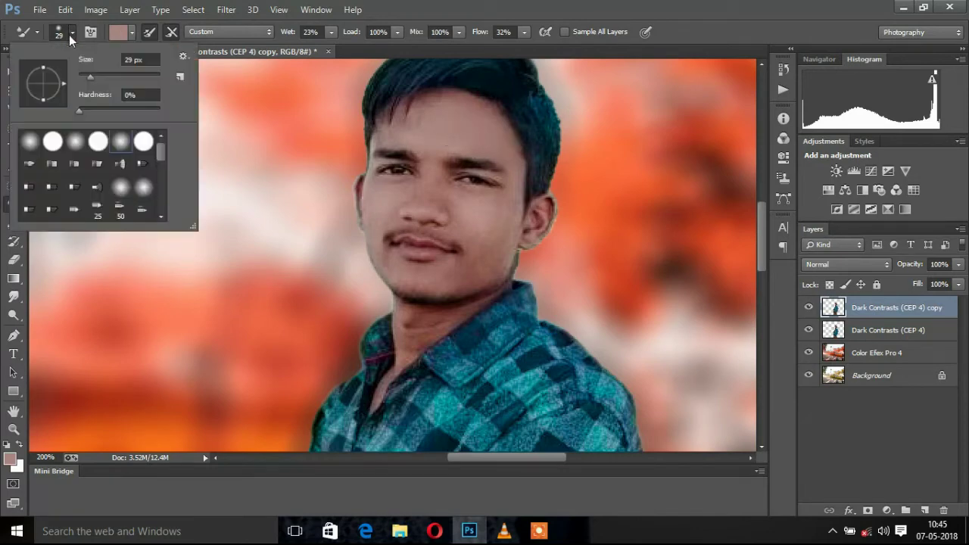
{"action": "left_click_drag", "start_coordinate": [82, 75], "coordinate": [84, 75]}
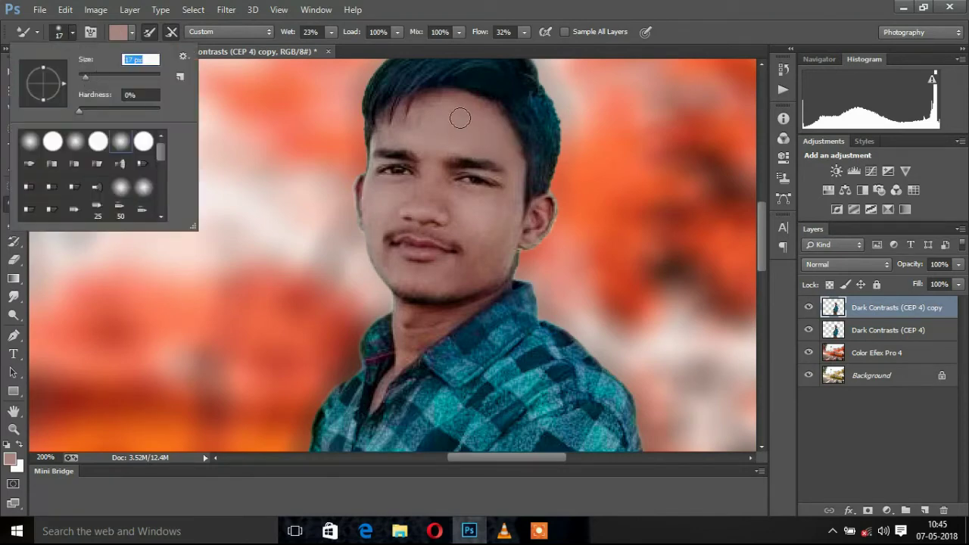
{"action": "key", "text": "Return"}
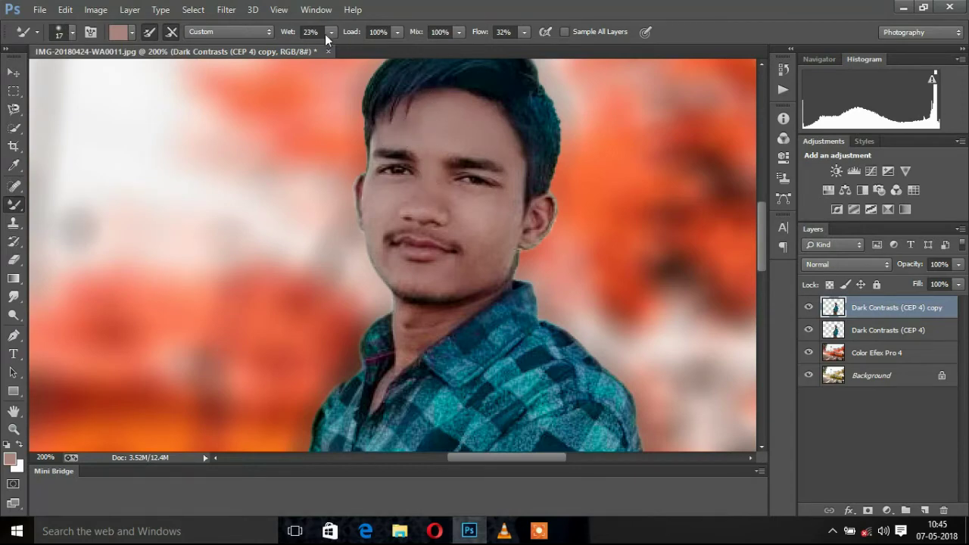
Lower the Mixer Brush wetness to about 21% and blend the man's neck skin smooth.
{"action": "left_click_drag", "start_coordinate": [325, 34], "coordinate": [322, 45]}
{"action": "left_click", "coordinate": [331, 33]}
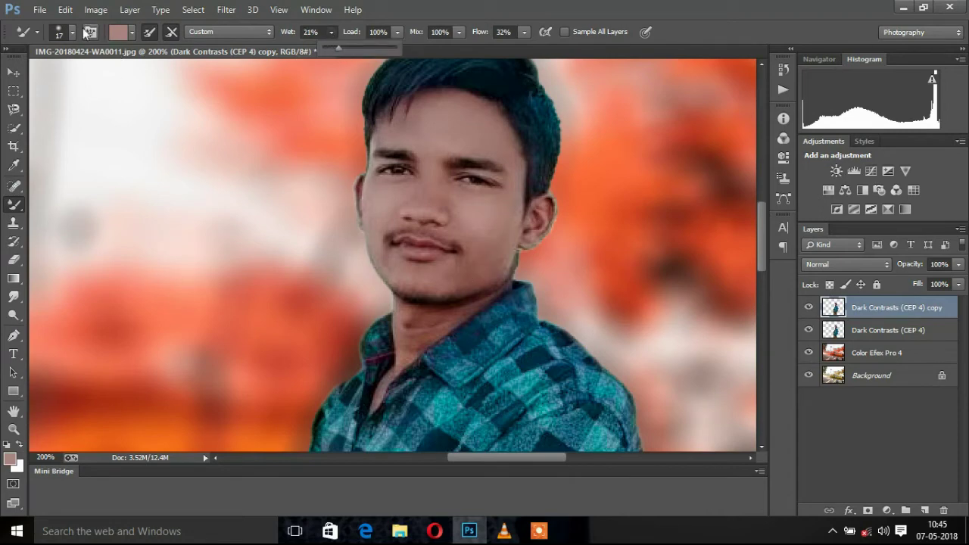
{"action": "left_click", "coordinate": [406, 266]}
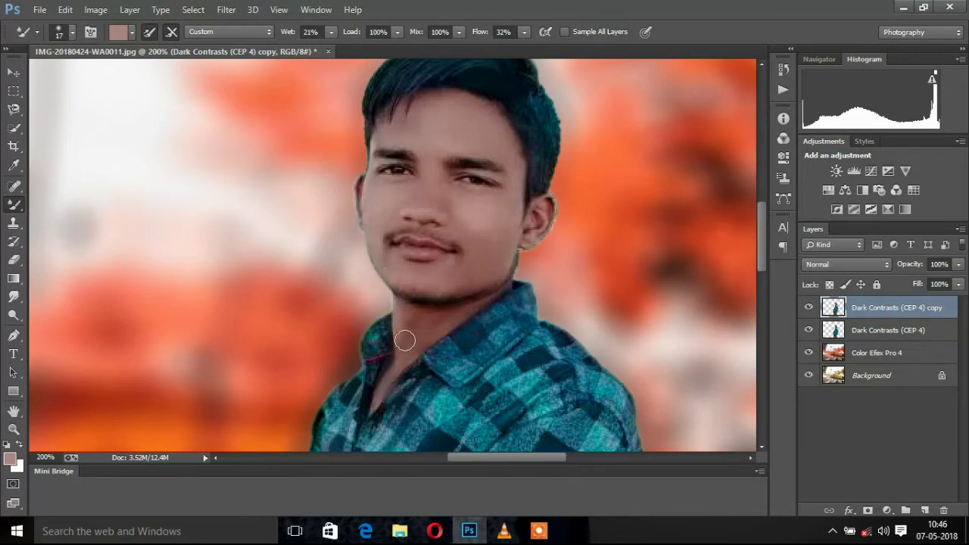
{"action": "scroll", "coordinate": [500, 292], "scroll_direction": "up", "scroll_amount": 2}
{"action": "scroll", "coordinate": [437, 309], "scroll_direction": "down", "scroll_amount": 4}
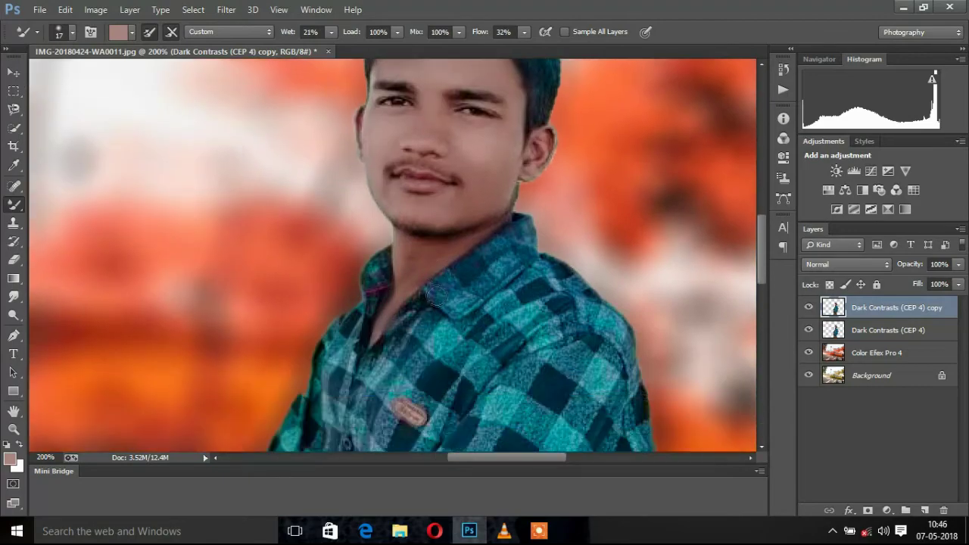
{"action": "scroll", "coordinate": [436, 294], "scroll_direction": "down", "scroll_amount": 3}
{"action": "scroll", "coordinate": [423, 280], "scroll_direction": "down", "scroll_amount": 1}
{"action": "scroll", "coordinate": [422, 281], "scroll_direction": "down", "scroll_amount": 2}
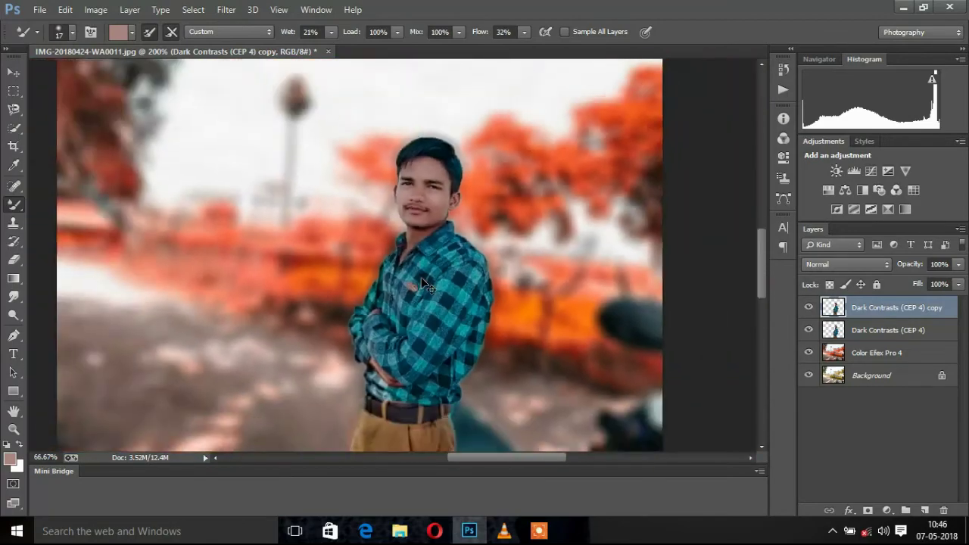
{"action": "scroll", "coordinate": [423, 281], "scroll_direction": "down", "scroll_amount": 1}
{"action": "scroll", "coordinate": [422, 278], "scroll_direction": "up", "scroll_amount": 3}
{"action": "scroll", "coordinate": [420, 277], "scroll_direction": "up", "scroll_amount": 2}
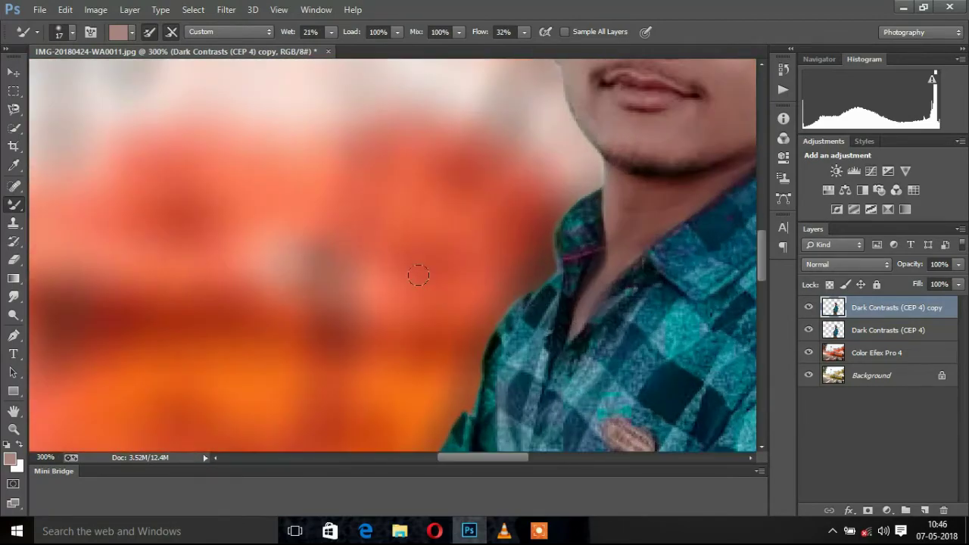
{"action": "scroll", "coordinate": [421, 277], "scroll_direction": "down", "scroll_amount": 1}
{"action": "scroll", "coordinate": [421, 278], "scroll_direction": "down", "scroll_amount": 1}
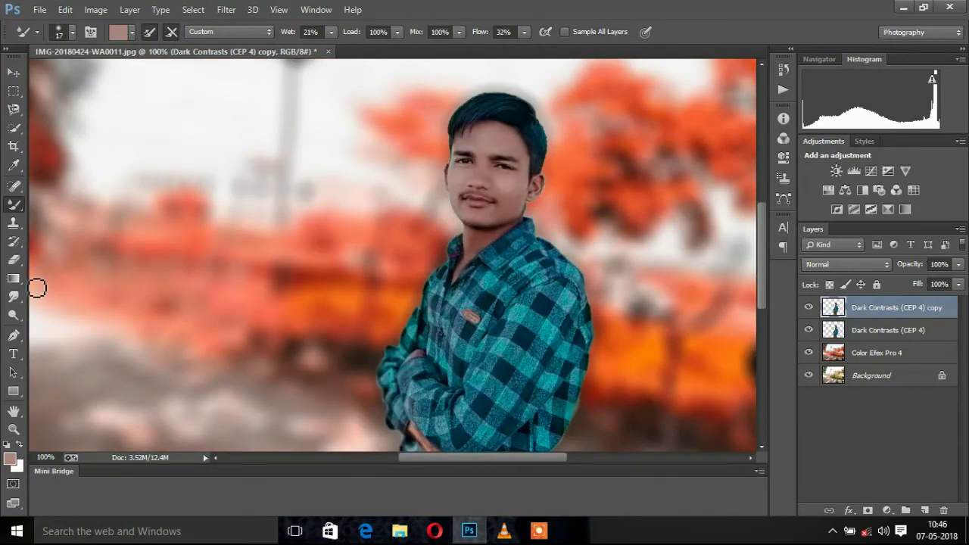
Merge the two Dark Contrasts layers into one.
{"action": "left_click", "coordinate": [865, 329], "text": "shift"}
{"action": "right_click", "coordinate": [866, 329]}
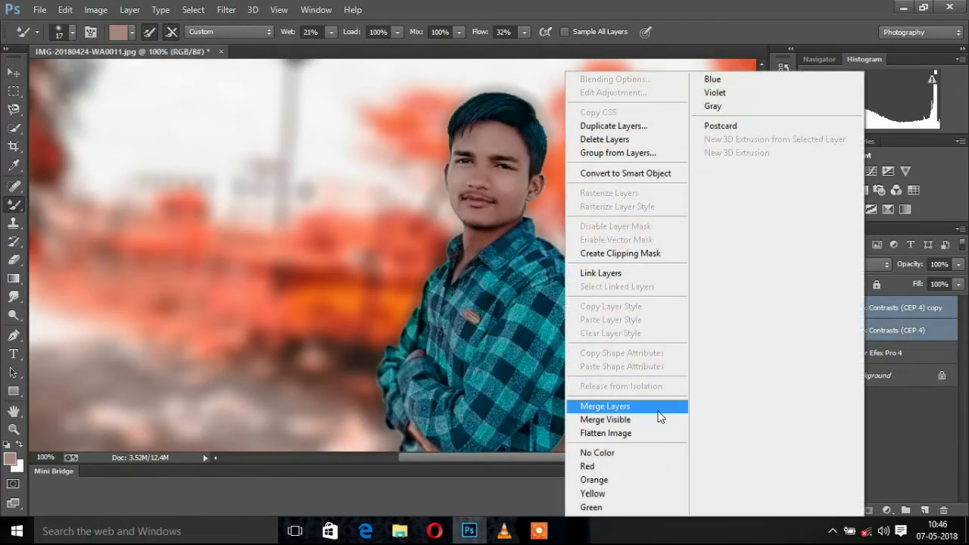
{"action": "left_click", "coordinate": [652, 406]}
{"action": "scroll", "coordinate": [656, 386], "scroll_direction": "down", "scroll_amount": 3}
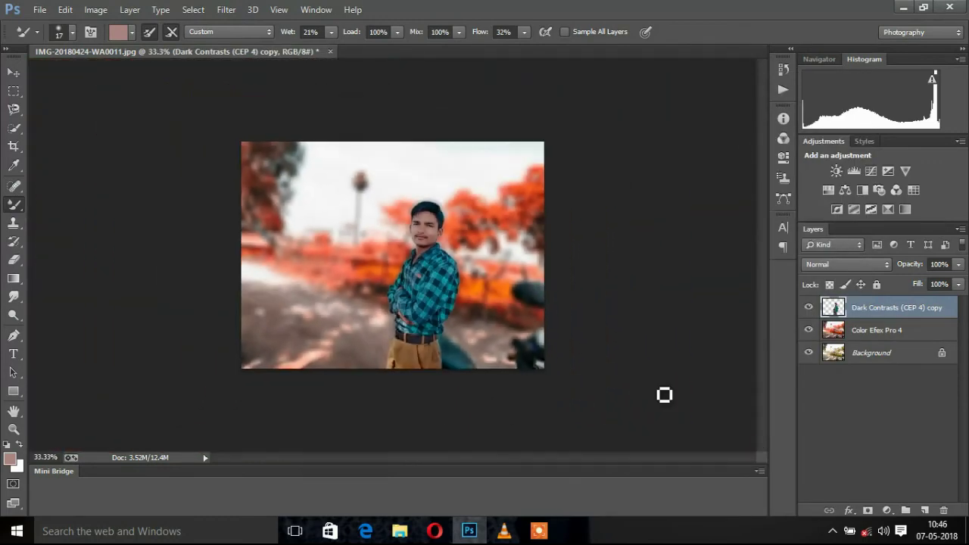
Launch Color Efex Pro 4 on the Color Efex Pro 4 background layer.
{"action": "left_click", "coordinate": [909, 335]}
{"action": "left_click", "coordinate": [225, 9]}
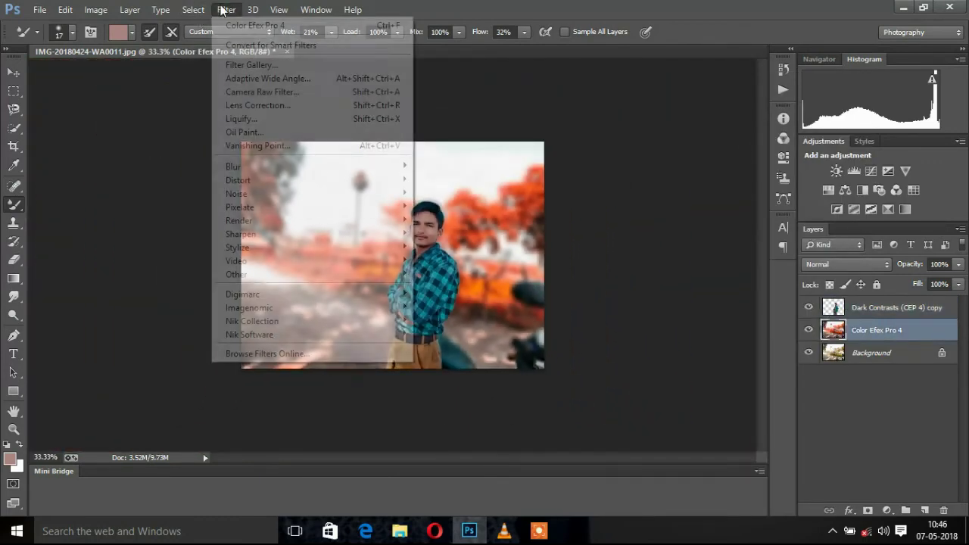
{"action": "left_click", "coordinate": [430, 324]}
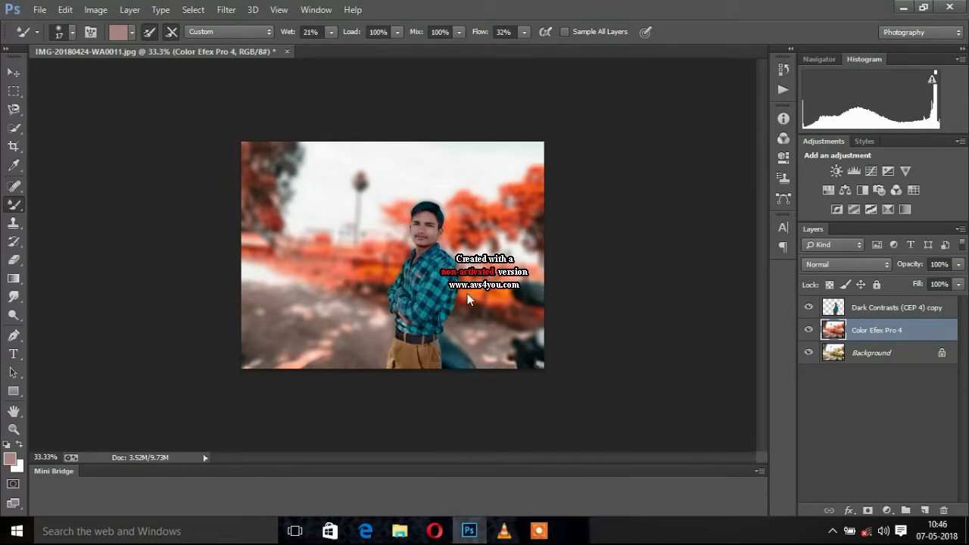
{"action": "key", "text": "ctrl+f"}
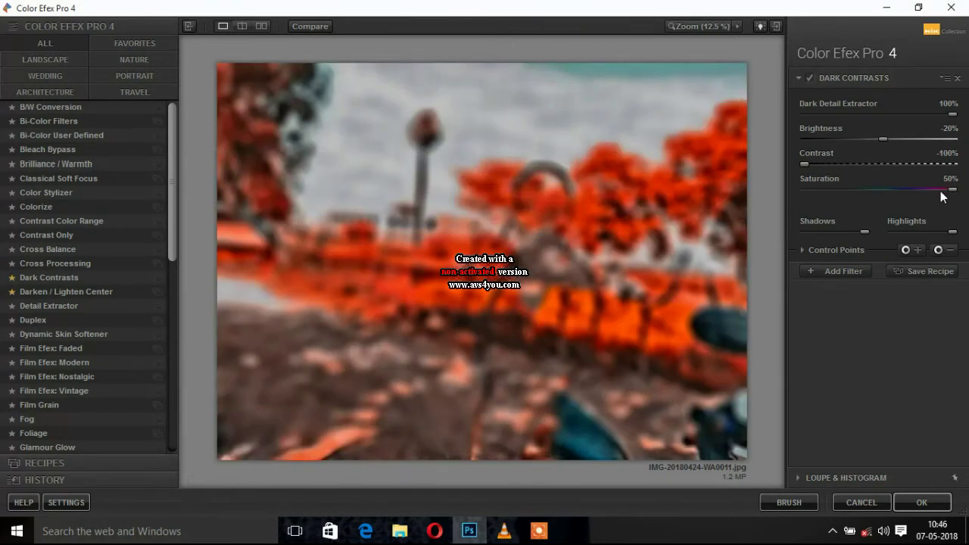
Lower Dark Contrasts saturation to -17% and add Darken / Lighten Center with Border Luminosity -92%.
{"action": "left_click", "coordinate": [900, 190]}
{"action": "left_click_drag", "start_coordinate": [900, 190], "coordinate": [888, 195]}
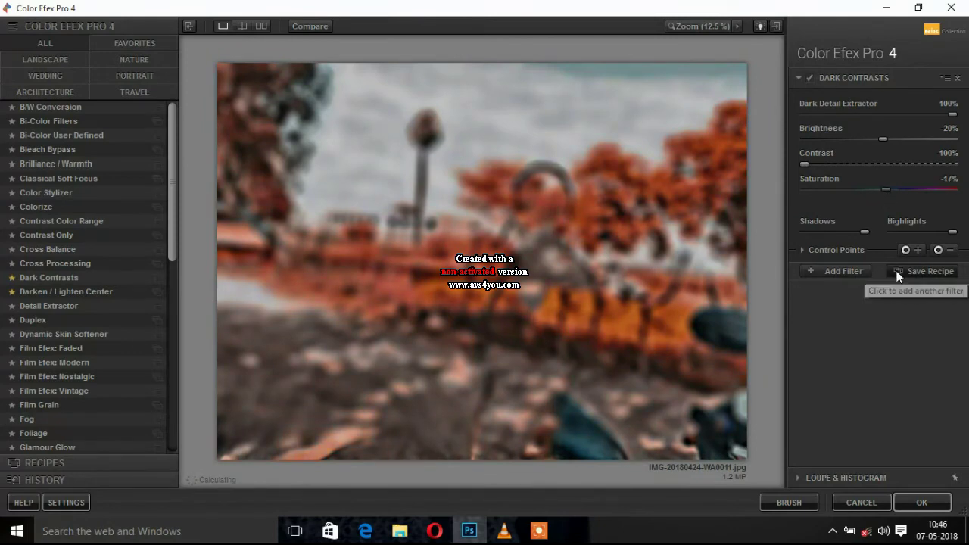
{"action": "left_click", "coordinate": [853, 272]}
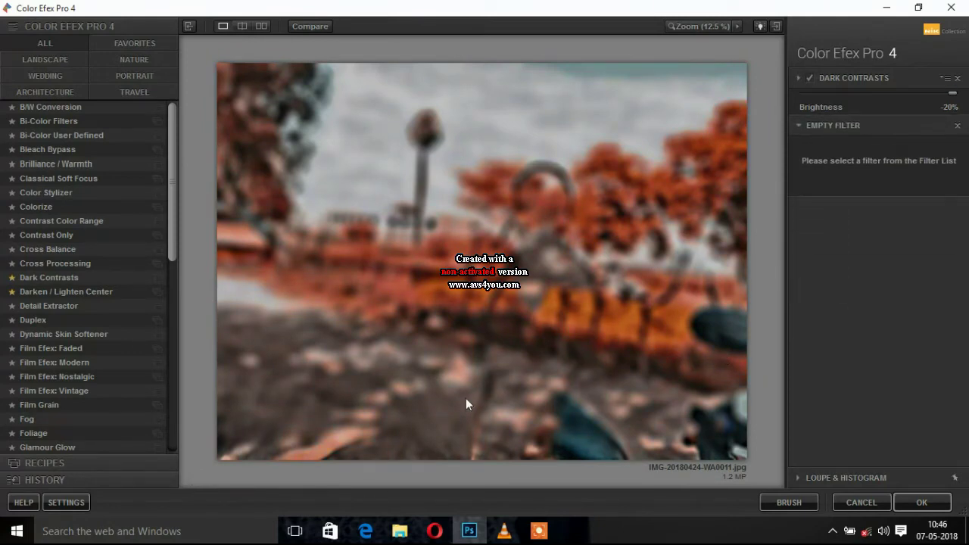
{"action": "left_click", "coordinate": [103, 292]}
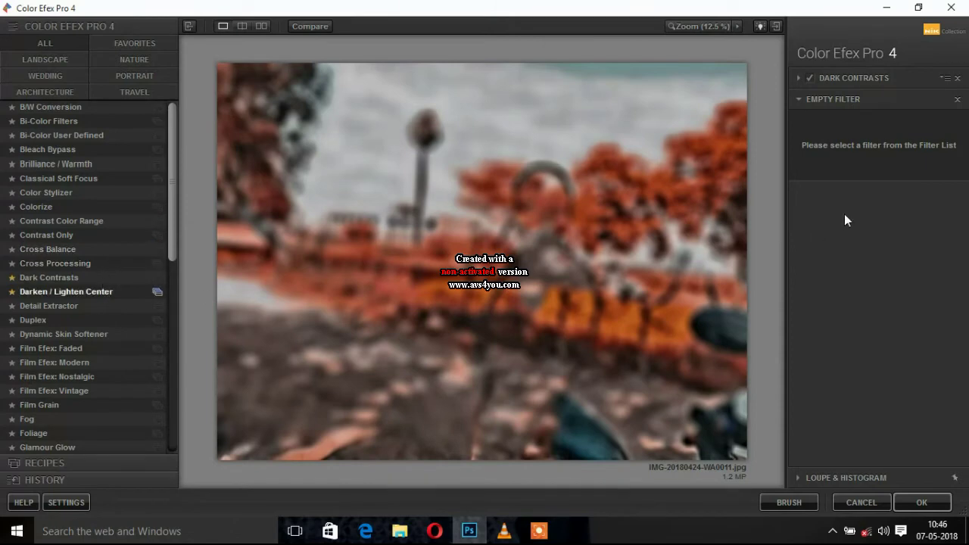
{"action": "left_click_drag", "start_coordinate": [841, 187], "coordinate": [804, 189]}
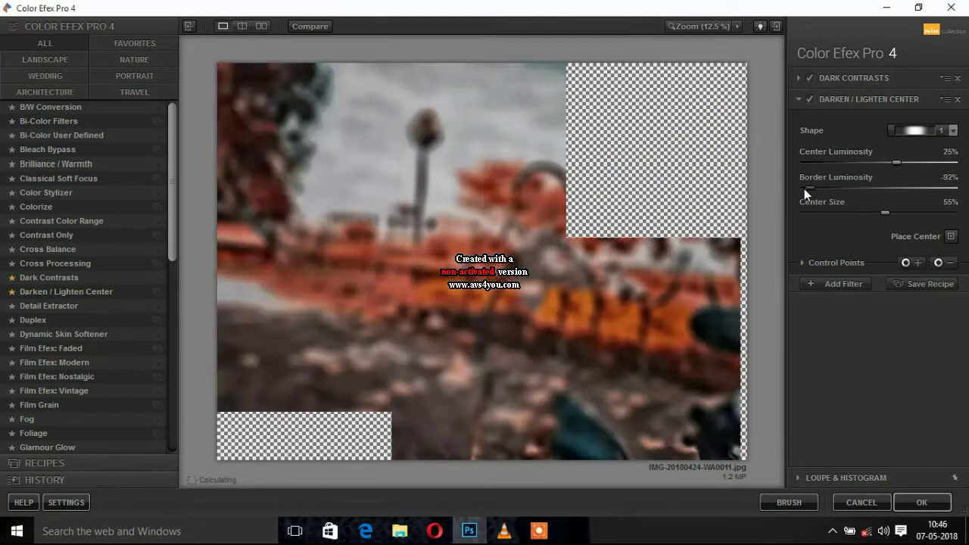
Apply the filters and select the Color Efex Pro 4 and Dark Contrasts copy layers for merging.
{"action": "left_click", "coordinate": [919, 502]}
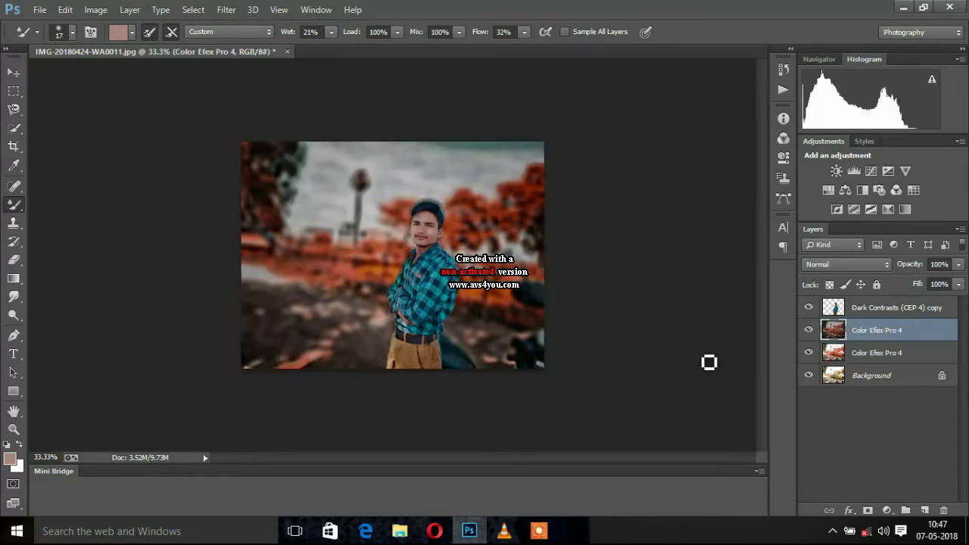
{"action": "left_click", "coordinate": [894, 355], "text": "ctrl"}
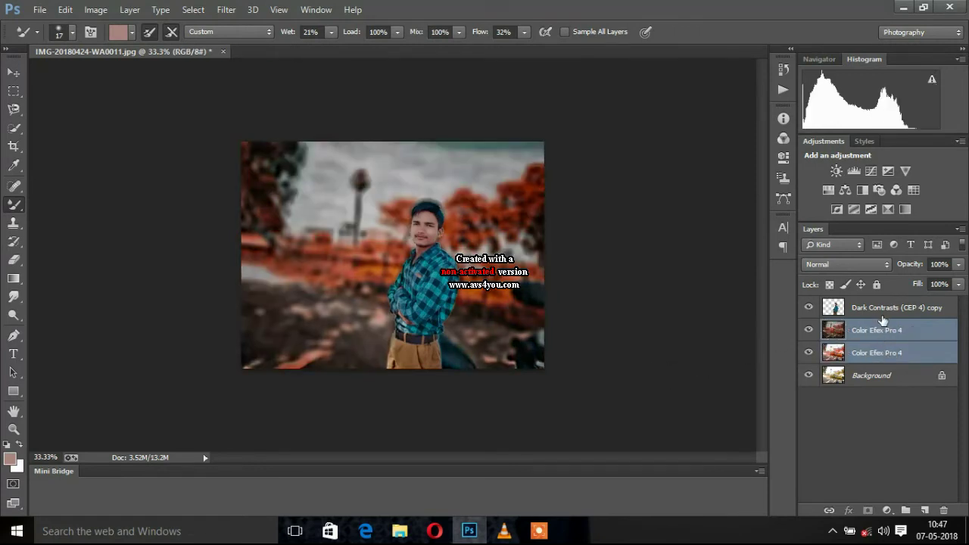
{"action": "left_click", "coordinate": [882, 309], "text": "ctrl"}
{"action": "right_click", "coordinate": [883, 310]}
Merge the selected layers and apply Camera Raw with Clarity +38, Highlights +34, Shadows -34.
{"action": "left_click", "coordinate": [598, 407]}
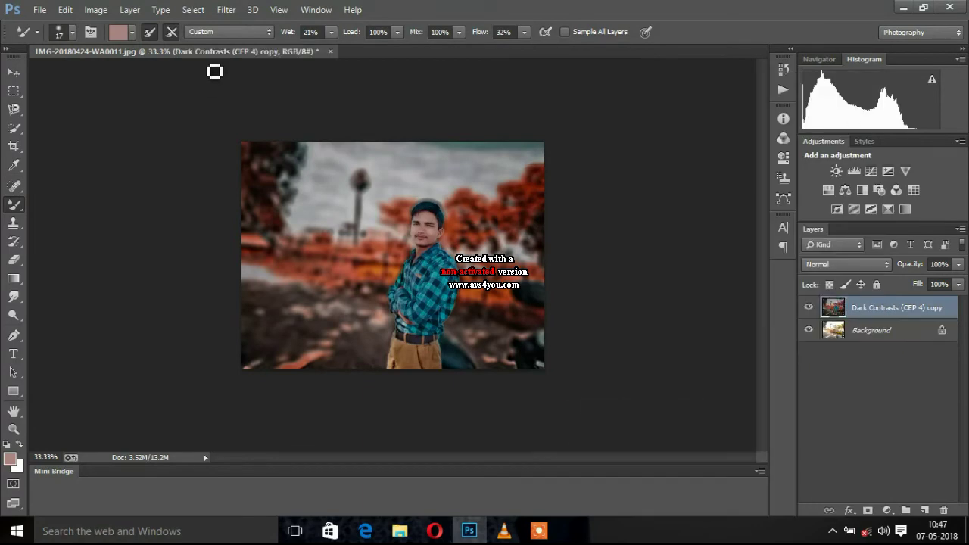
{"action": "left_click", "coordinate": [226, 9]}
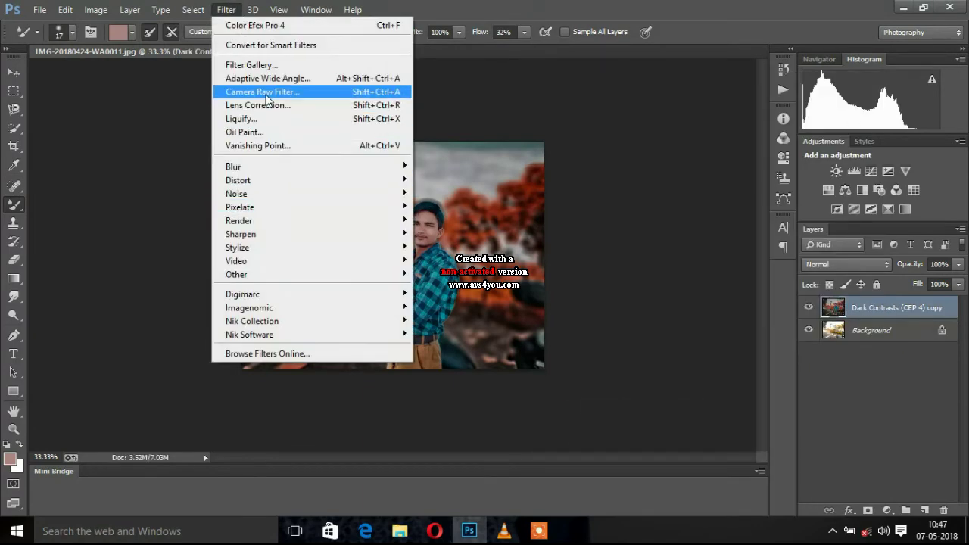
{"action": "left_click", "coordinate": [265, 92]}
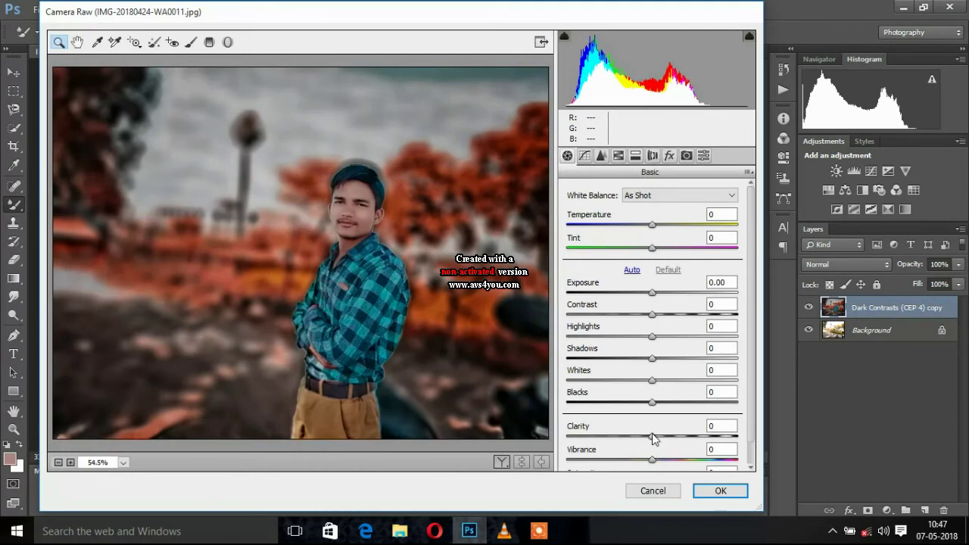
{"action": "left_click_drag", "start_coordinate": [652, 436], "coordinate": [685, 436]}
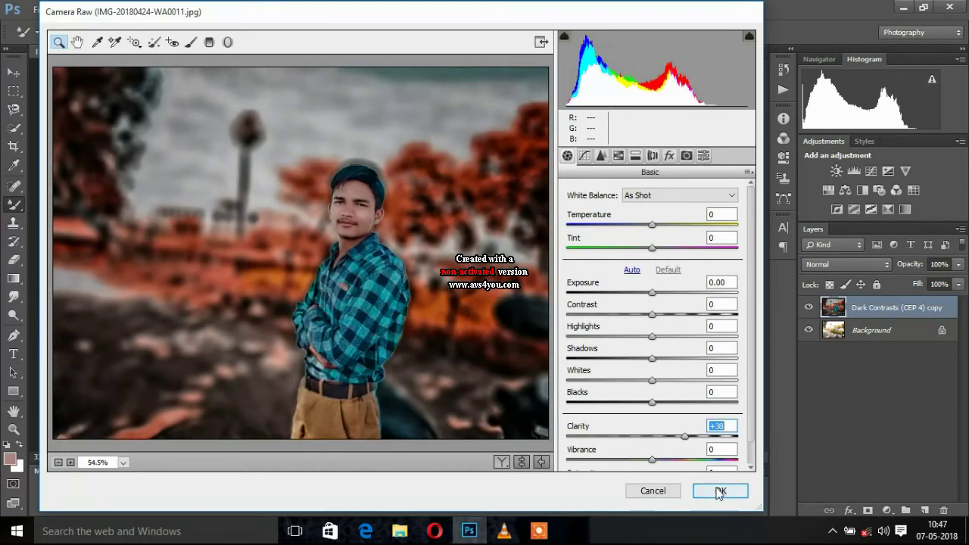
{"action": "left_click_drag", "start_coordinate": [652, 358], "coordinate": [623, 371]}
{"action": "left_click_drag", "start_coordinate": [652, 337], "coordinate": [683, 343]}
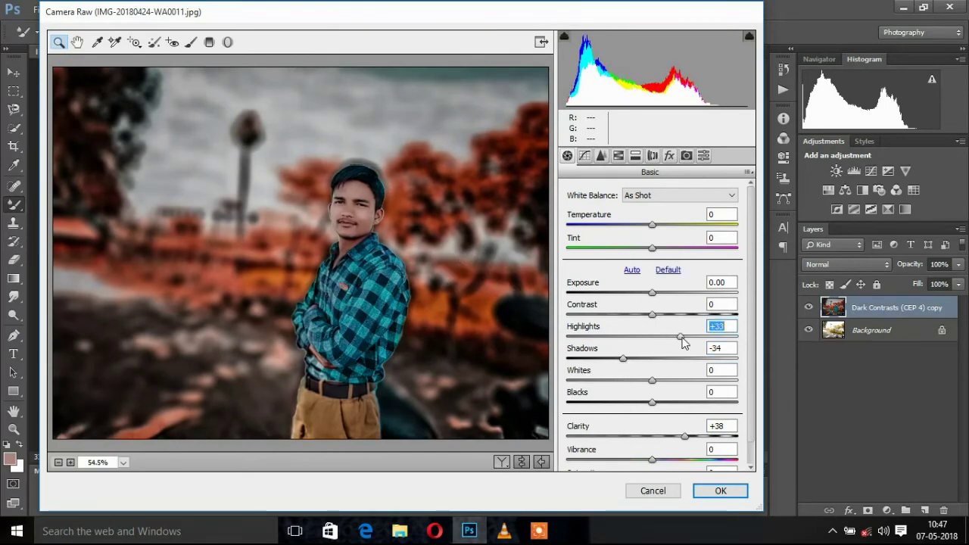
{"action": "left_click", "coordinate": [721, 493]}
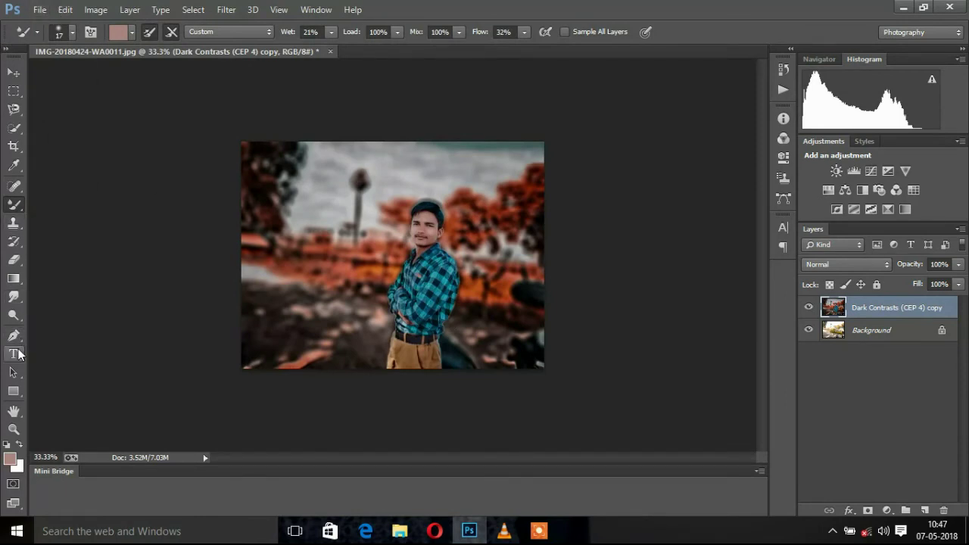
Type white spaced-letter 'NEERAJEDITz' text near the photo's top-left.
{"action": "left_click", "coordinate": [14, 354]}
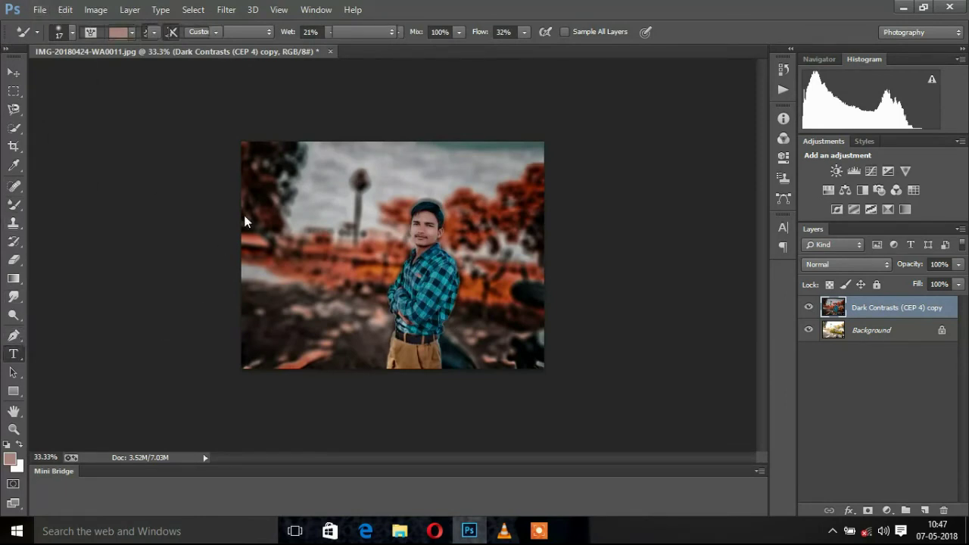
{"action": "left_click", "coordinate": [273, 165]}
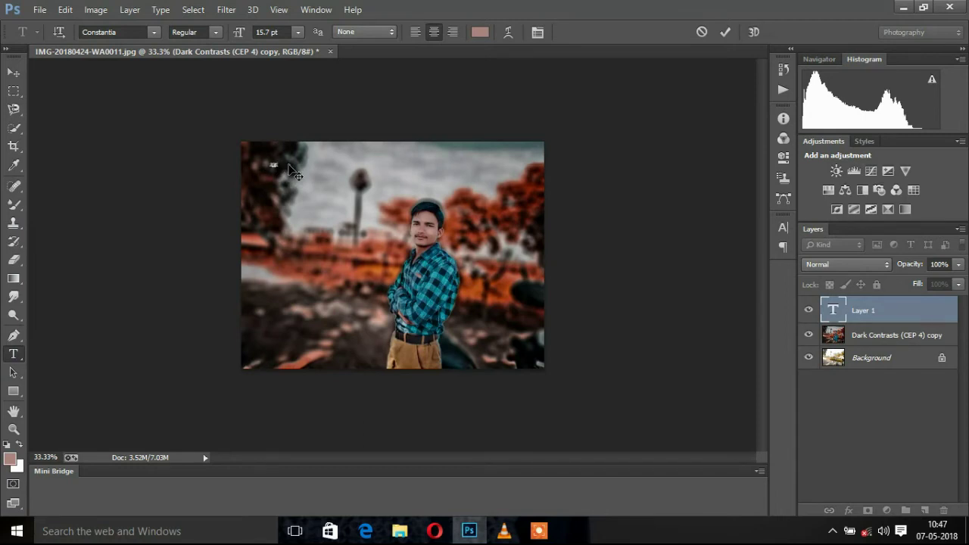
{"action": "type", "text": "a"}
{"action": "left_click", "coordinate": [21, 445]}
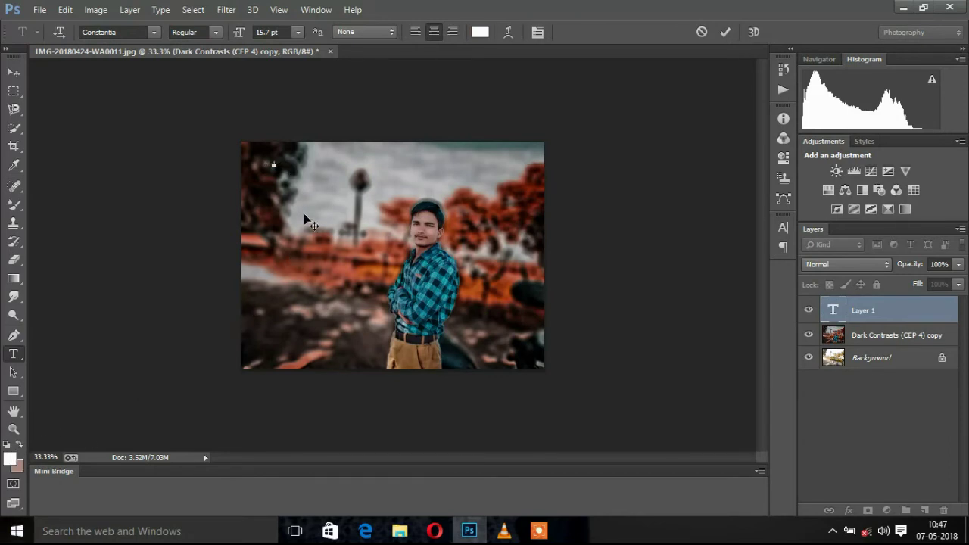
{"action": "type", "text": "c"}
{"action": "type", "text": "ack"}
{"action": "type", "text": "er"}
{"action": "type", "text": "sa"}
{"action": "type", "text": "hi"}
{"action": "type", "text": "a"}
{"action": "key", "text": "BackSpace"}
{"action": "type", "text": "s"}
{"action": "left_click", "coordinate": [14, 72]}
Scale the NEERAJEDITz text to about double size and place it left of the man.
{"action": "key", "text": "ctrl+t"}
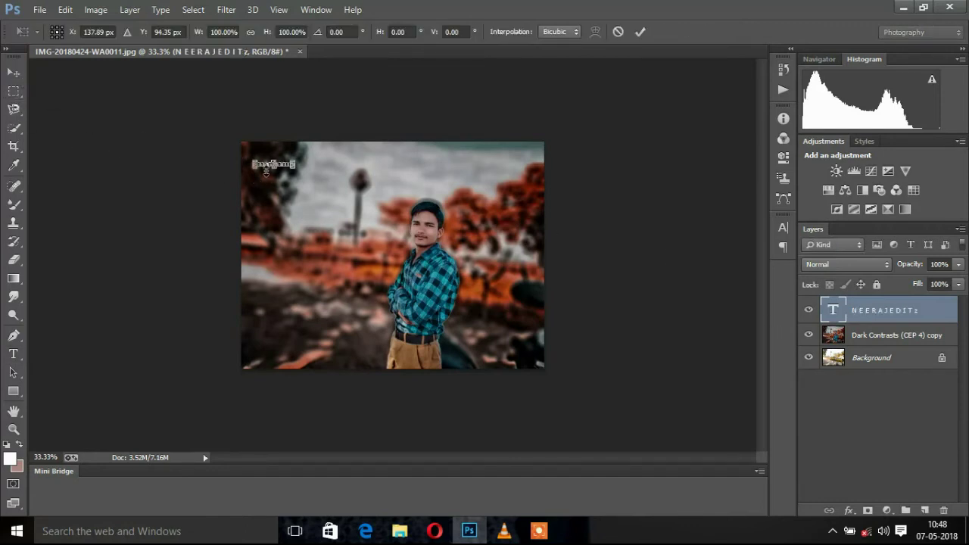
{"action": "mouse_move", "coordinate": [293, 166]}
{"action": "left_mouse_down"}
{"action": "mouse_move", "coordinate": [368, 187]}
{"action": "mouse_move", "coordinate": [334, 250]}
{"action": "left_mouse_up"}
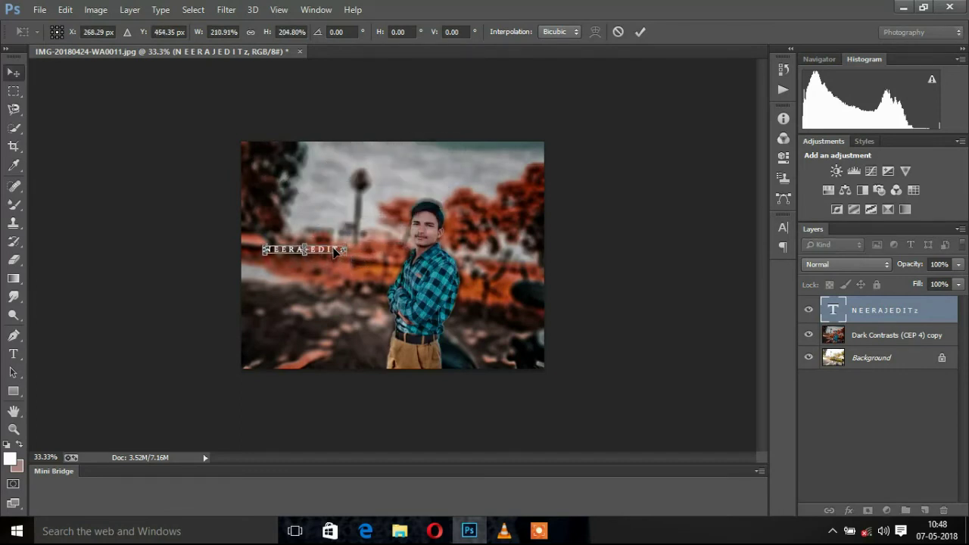
{"action": "key", "text": "Return"}
{"action": "left_click_drag", "start_coordinate": [351, 191], "coordinate": [313, 294]}
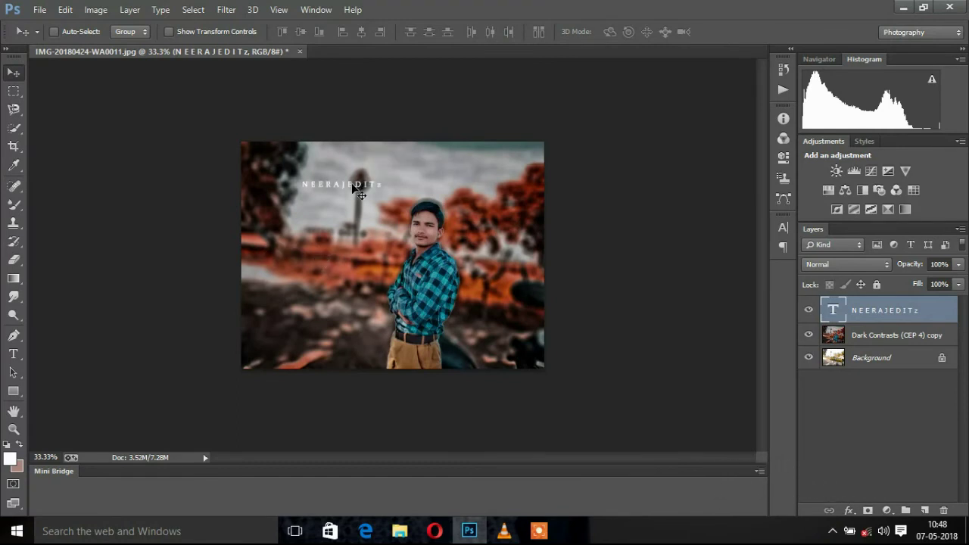
{"action": "mouse_move", "coordinate": [303, 258]}
{"action": "left_mouse_down"}
{"action": "mouse_move", "coordinate": [305, 233]}
{"action": "mouse_move", "coordinate": [295, 360]}
{"action": "mouse_move", "coordinate": [292, 286]}
{"action": "mouse_move", "coordinate": [331, 260]}
{"action": "left_mouse_up"}
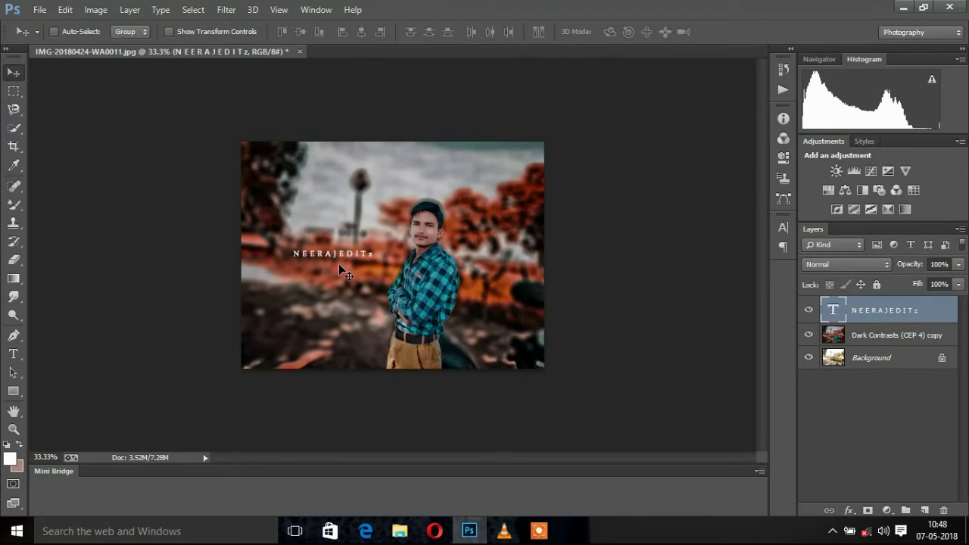
{"action": "key", "text": "ctrl+t"}
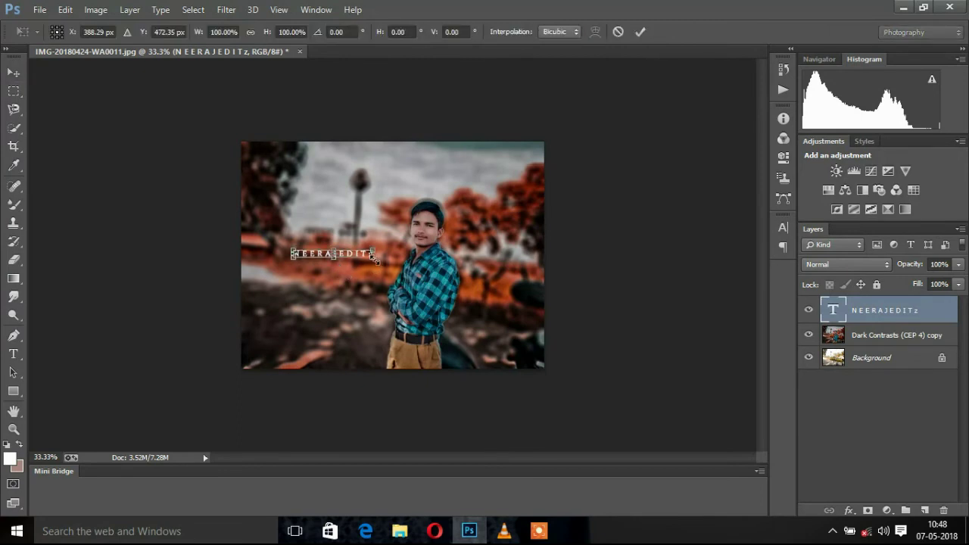
{"action": "key", "text": "Return"}
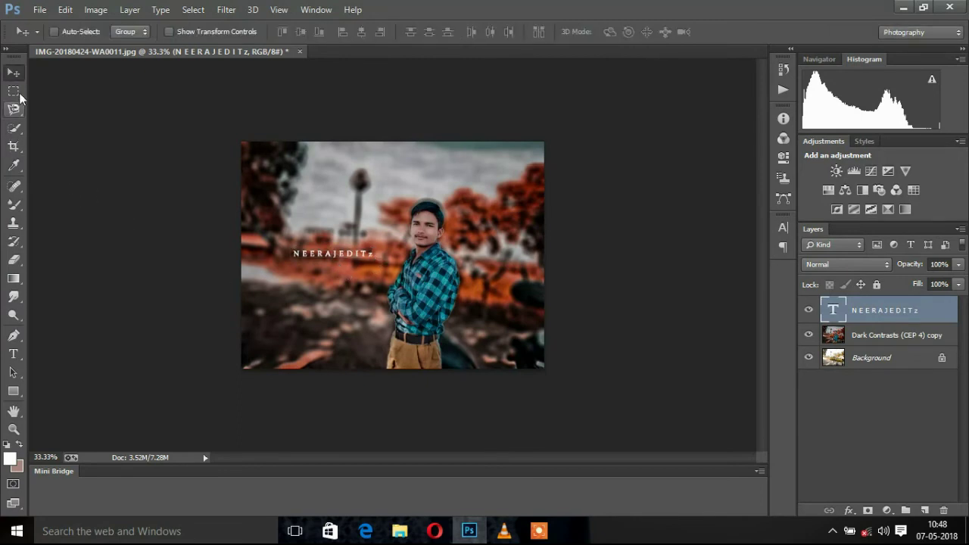
Add a phone-number text line below NEERAJEDITz and enlarge it.
{"action": "left_click", "coordinate": [13, 353]}
{"action": "left_click", "coordinate": [317, 267]}
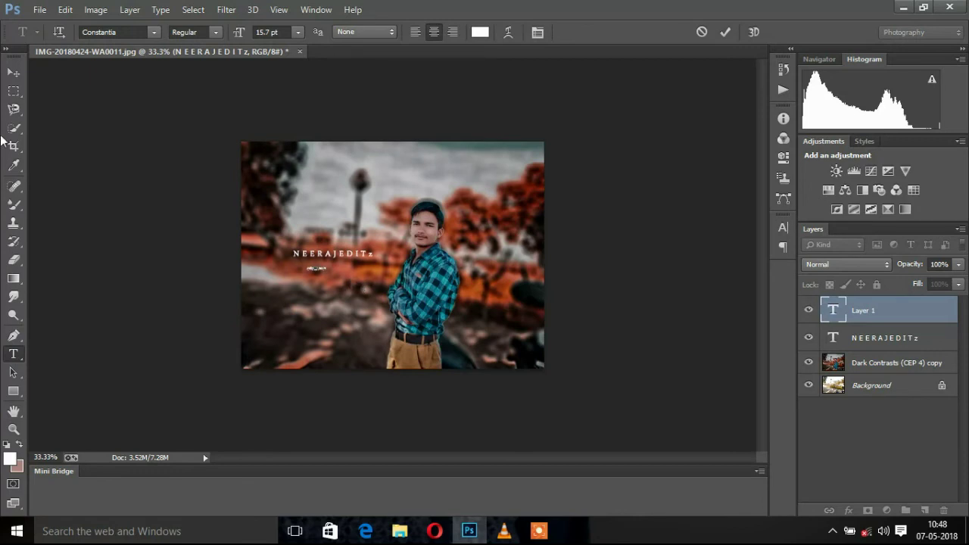
{"action": "left_click", "coordinate": [13, 74]}
{"action": "key", "text": "ctrl+t"}
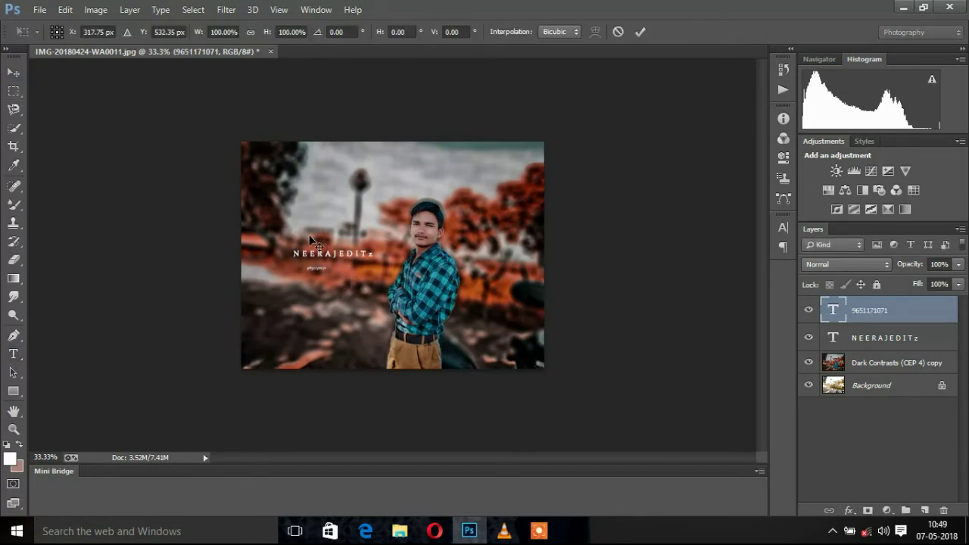
{"action": "left_click_drag", "start_coordinate": [327, 272], "coordinate": [353, 265]}
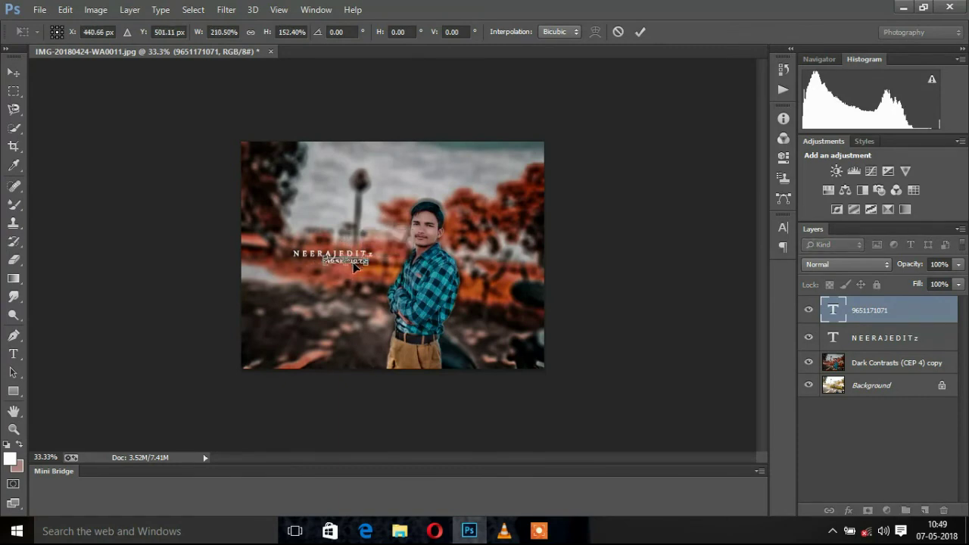
{"action": "key", "text": "Return"}
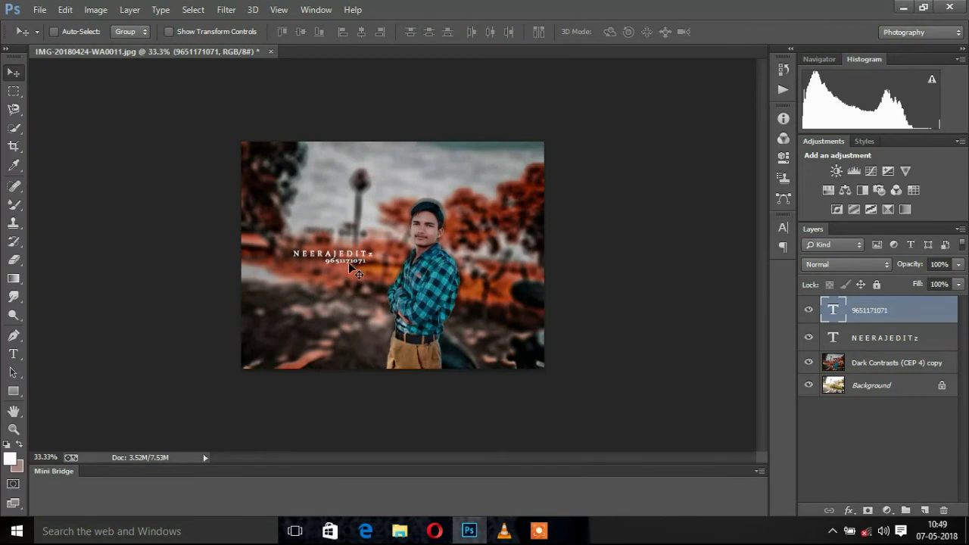
Merge both text layers into the Dark Contrasts (CEP 4) copy layer.
{"action": "left_click", "coordinate": [849, 341], "text": "shift"}
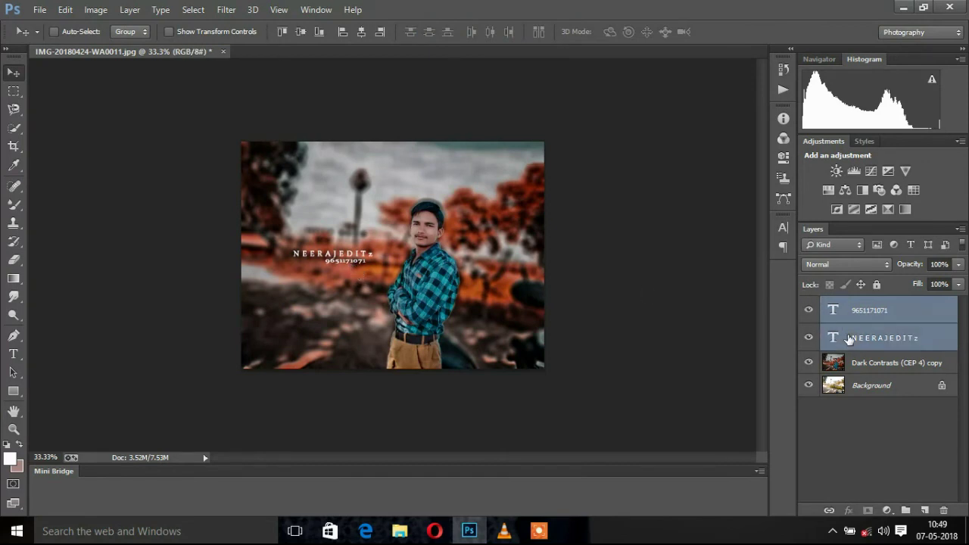
{"action": "right_click", "coordinate": [849, 340]}
{"action": "left_click", "coordinate": [870, 390]}
{"action": "left_click", "coordinate": [870, 367]}
{"action": "left_click", "coordinate": [863, 341], "text": "shift"}
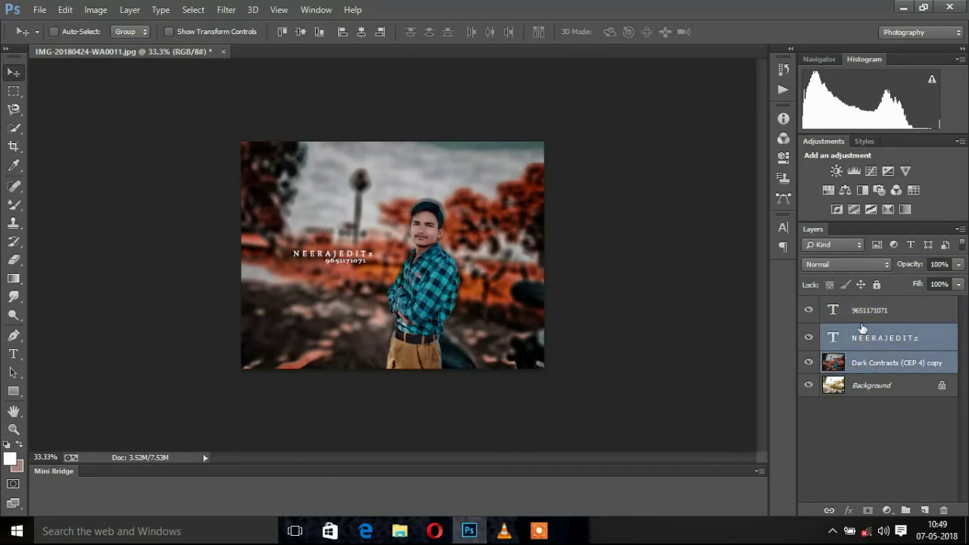
{"action": "left_click", "coordinate": [863, 314], "text": "shift"}
{"action": "right_click", "coordinate": [864, 367]}
{"action": "left_click", "coordinate": [632, 420]}
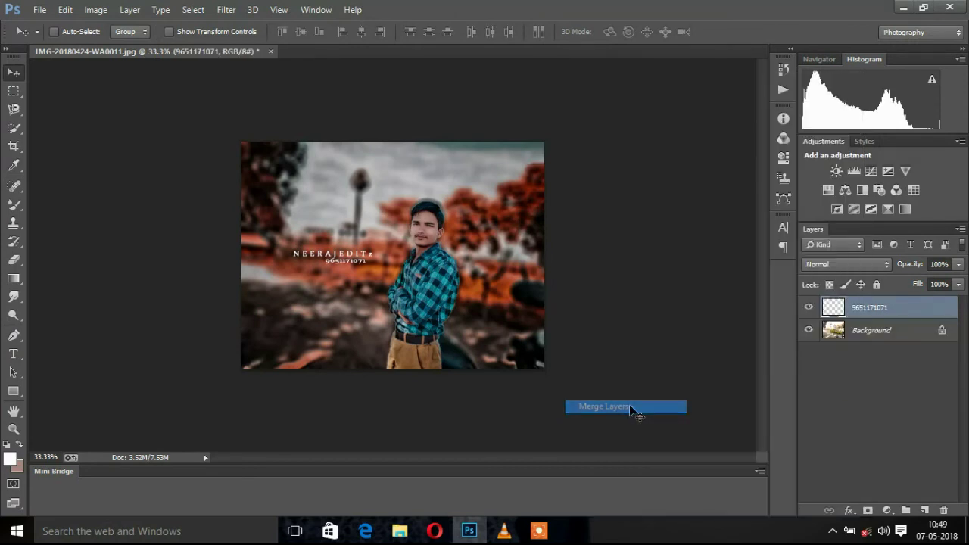
Merge the remaining layers into a single Background layer.
{"action": "left_click", "coordinate": [871, 330], "text": "shift"}
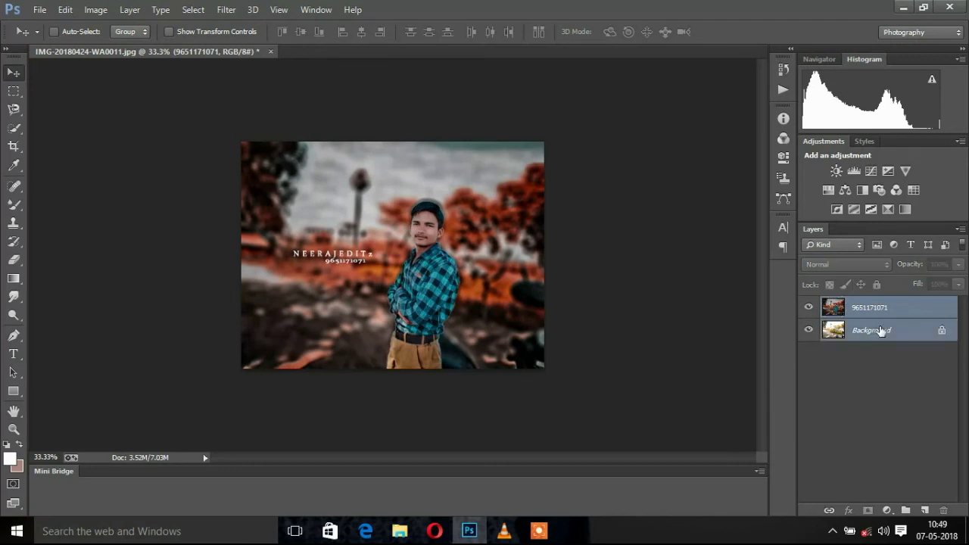
{"action": "right_click", "coordinate": [871, 328]}
{"action": "left_click", "coordinate": [825, 411]}
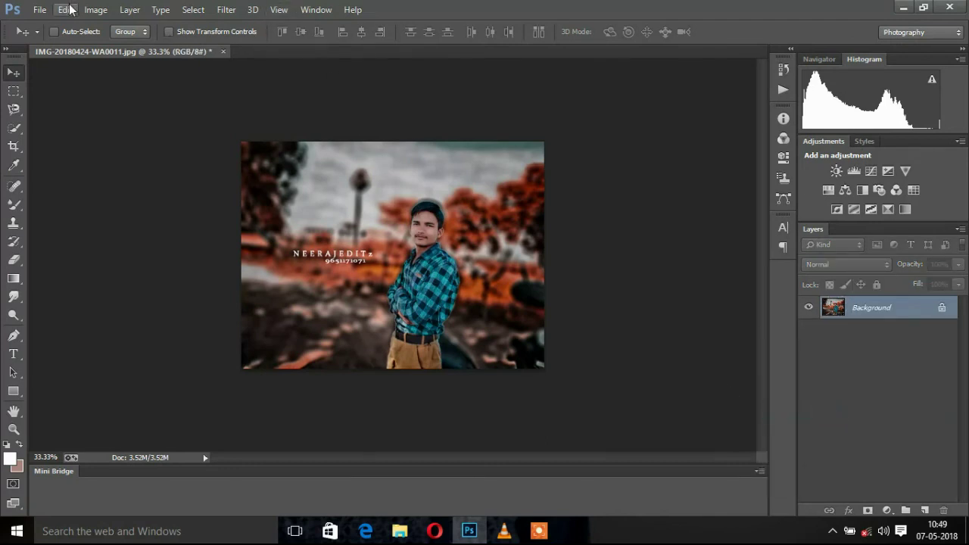
Apply GREYCstoration noise reduction to the flattened Background, previewing it on the man.
{"action": "left_click", "coordinate": [227, 9]}
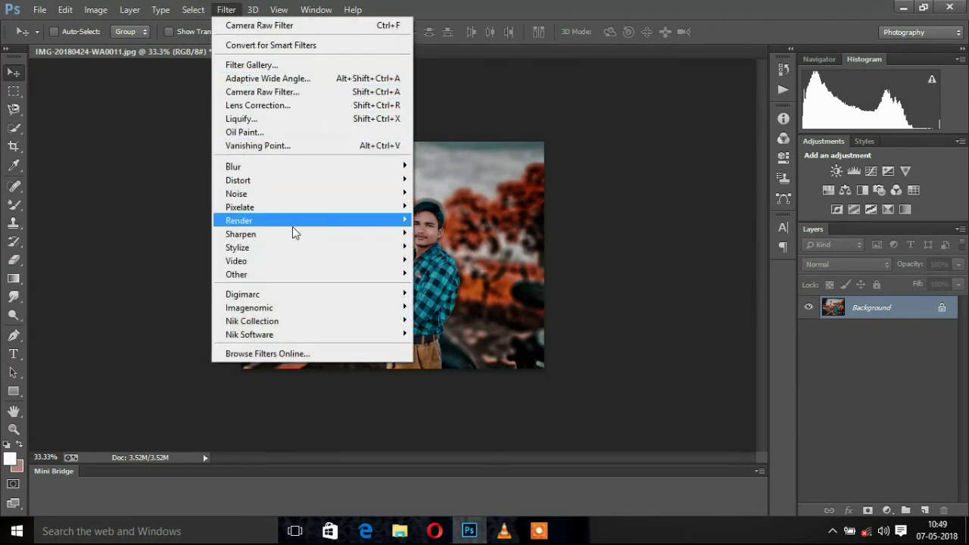
{"action": "mouse_move", "coordinate": [237, 194]}
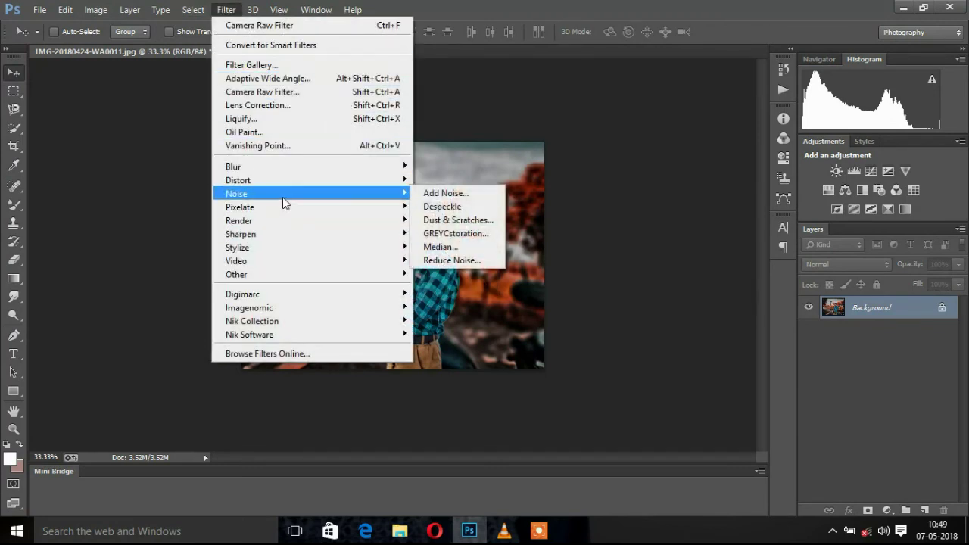
{"action": "left_click", "coordinate": [456, 232]}
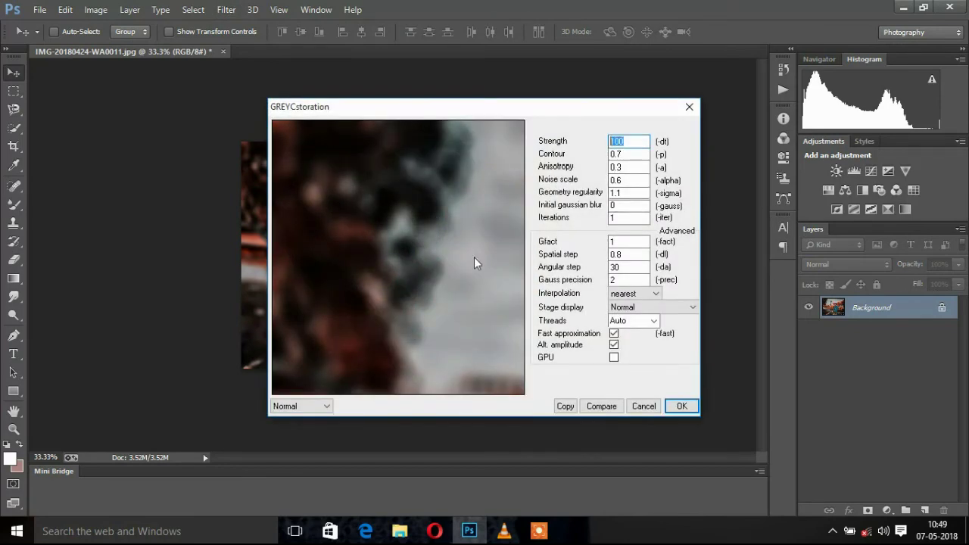
{"action": "mouse_move", "coordinate": [474, 263]}
{"action": "left_mouse_down"}
{"action": "mouse_move", "coordinate": [295, 226]}
{"action": "mouse_move", "coordinate": [209, 125]}
{"action": "mouse_move", "coordinate": [446, 353]}
{"action": "mouse_move", "coordinate": [448, 297]}
{"action": "left_mouse_up"}
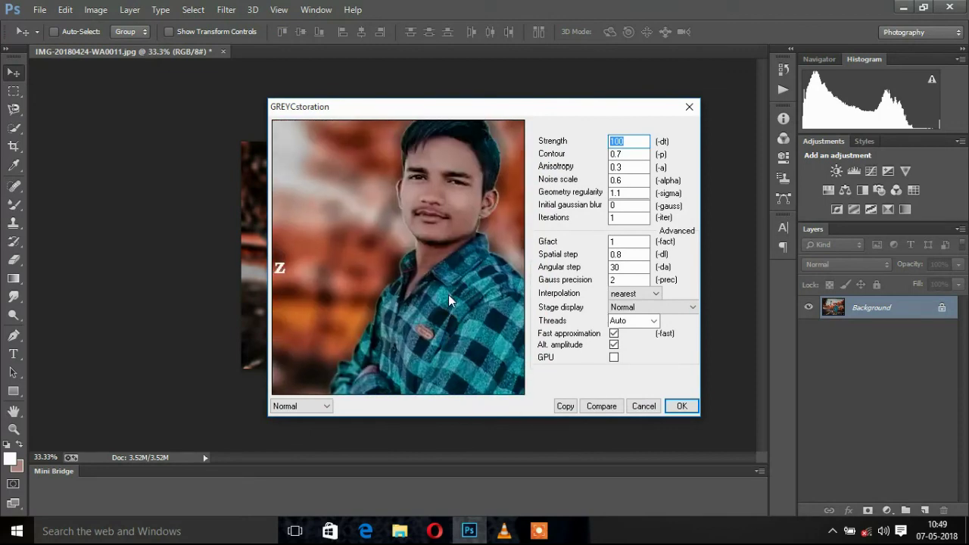
{"action": "left_click", "coordinate": [678, 405]}
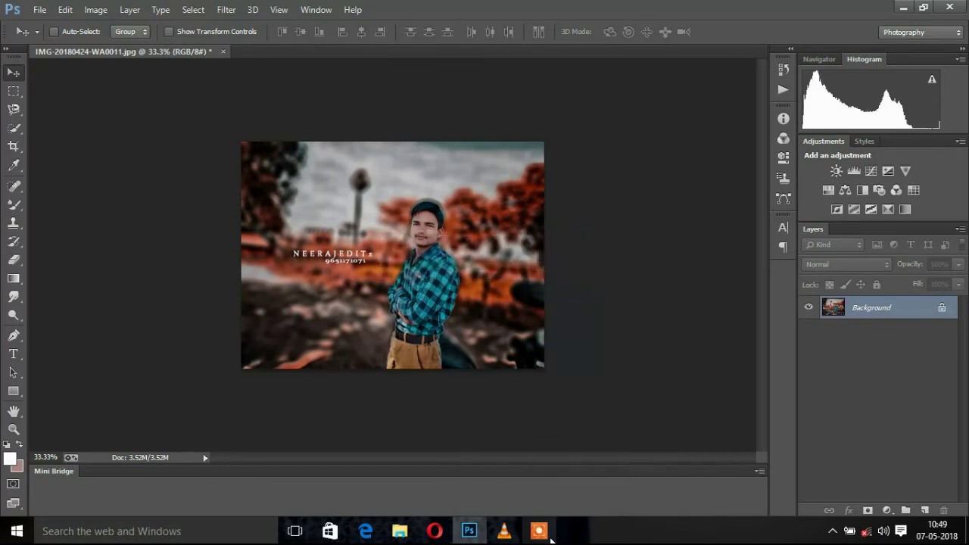
{"action": "left_click", "coordinate": [549, 534]}
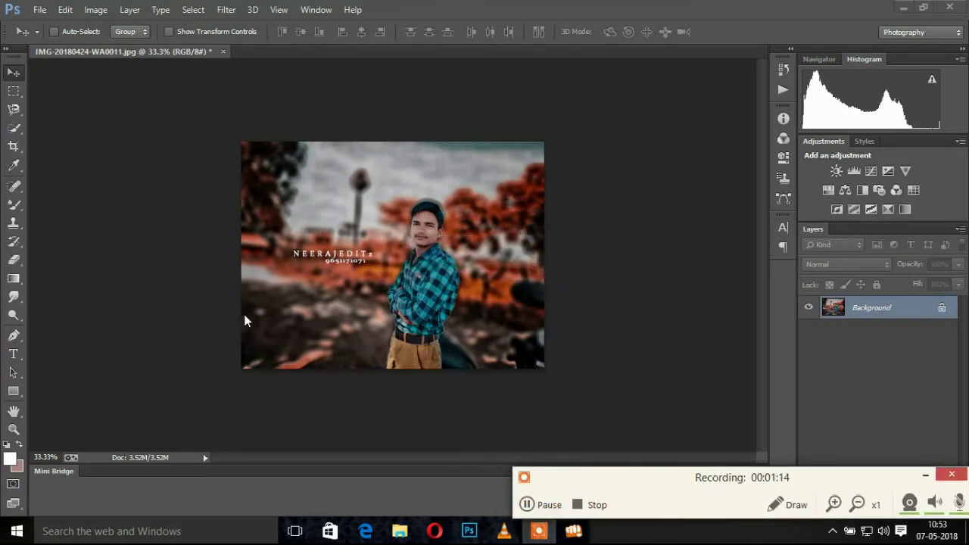
Subscribe to the editing channel's YouTube page in Opera, then return to Photoshop.
{"action": "left_click", "coordinate": [434, 531]}
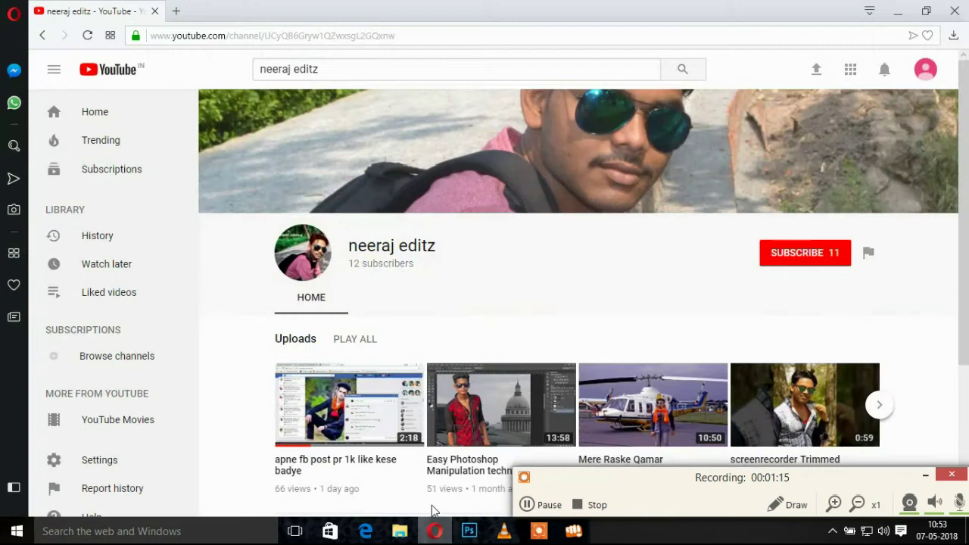
{"action": "left_click", "coordinate": [789, 257]}
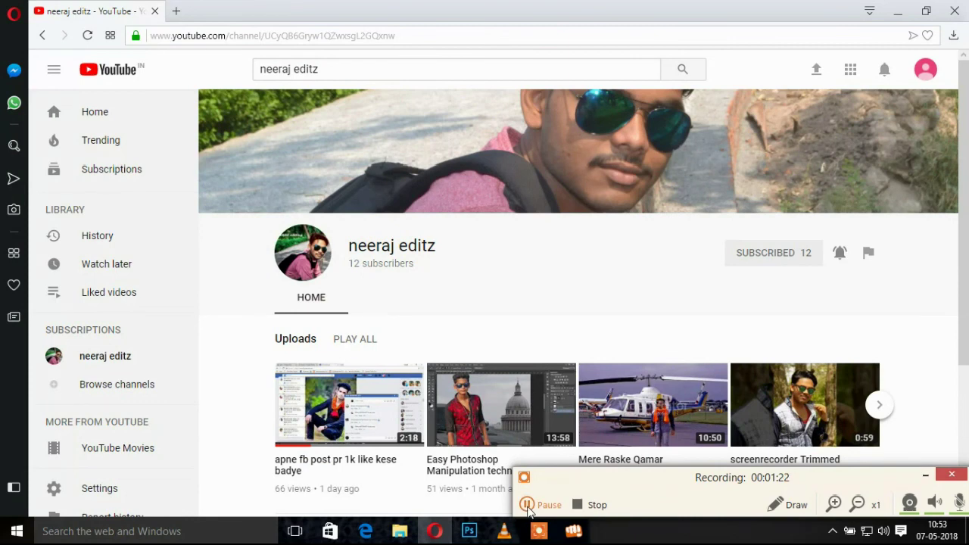
{"action": "left_click", "coordinate": [469, 531]}
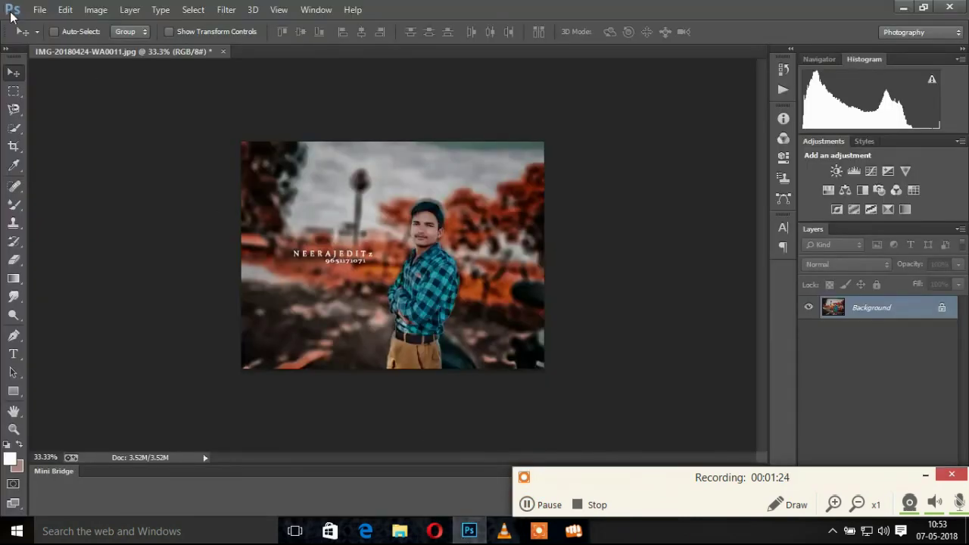
Save the photo to Downloads as JPEG 'IMG-20180424-WA0011 editz' at Quality 12 Maximum.
{"action": "left_click", "coordinate": [39, 10]}
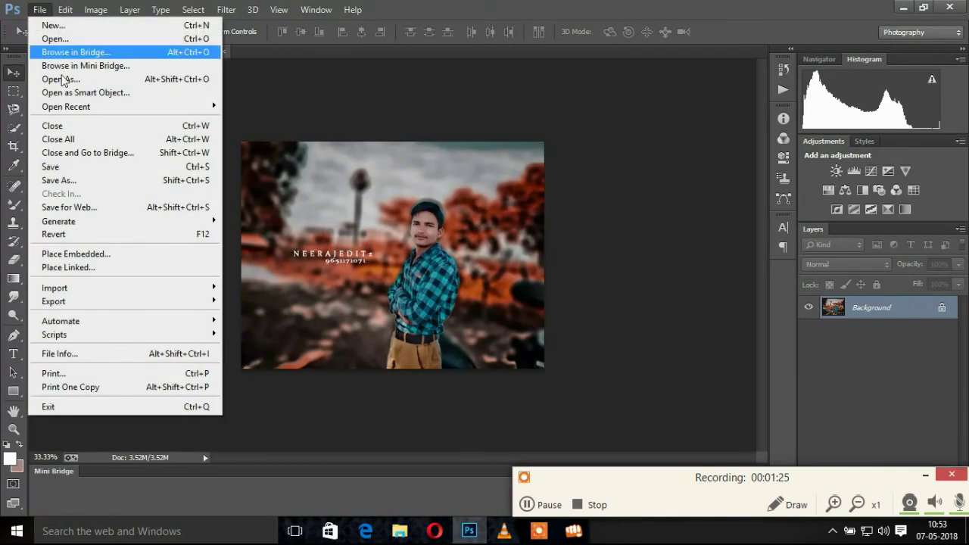
{"action": "left_click", "coordinate": [80, 179]}
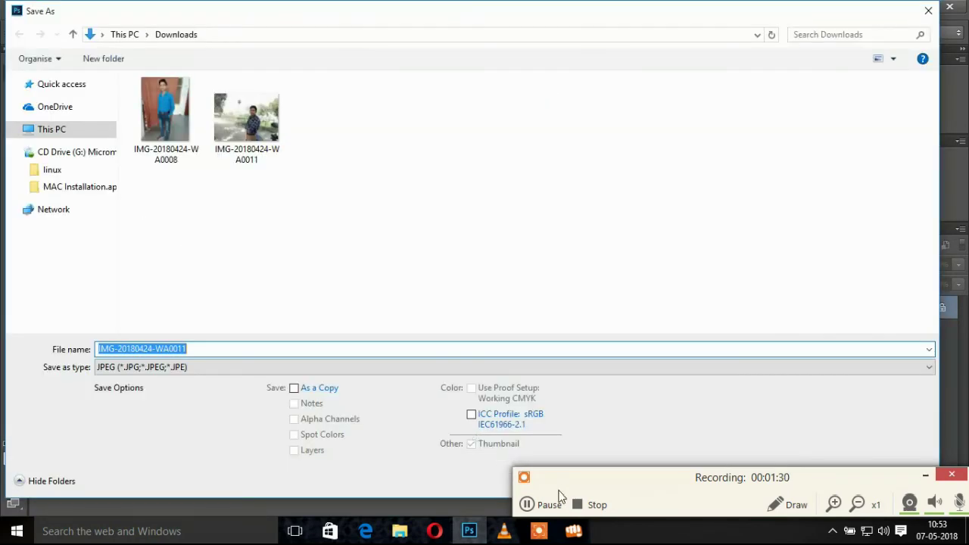
{"action": "left_click", "coordinate": [365, 366]}
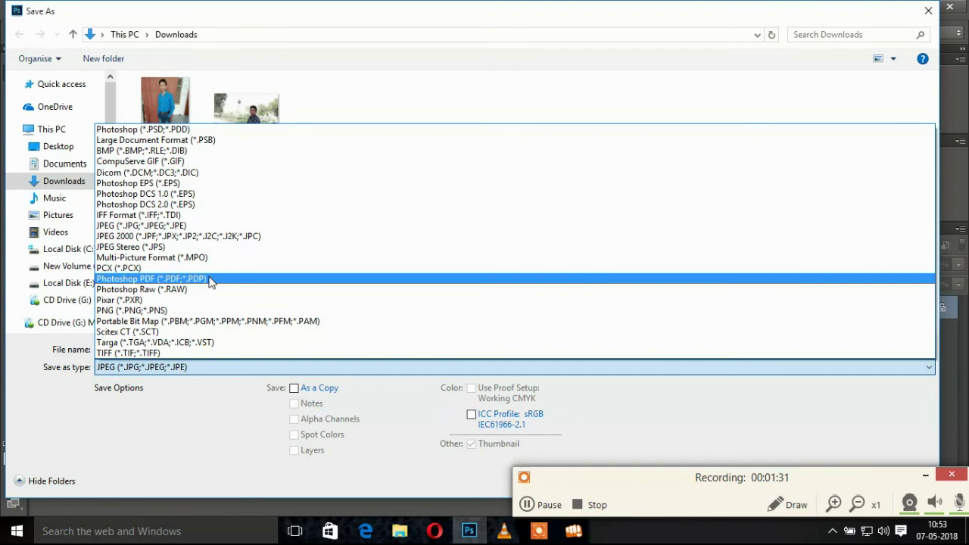
{"action": "left_click", "coordinate": [195, 224]}
{"action": "left_click", "coordinate": [171, 366]}
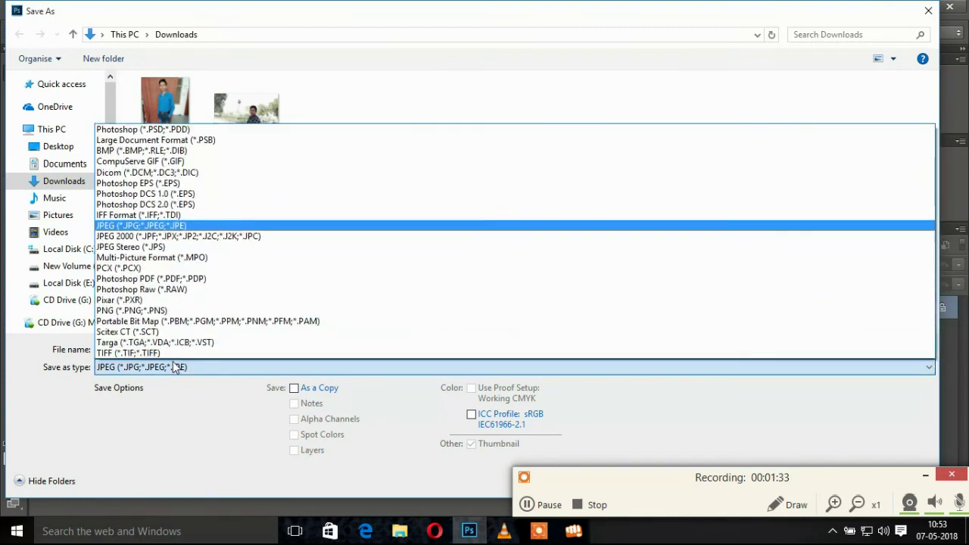
{"action": "left_click", "coordinate": [171, 225]}
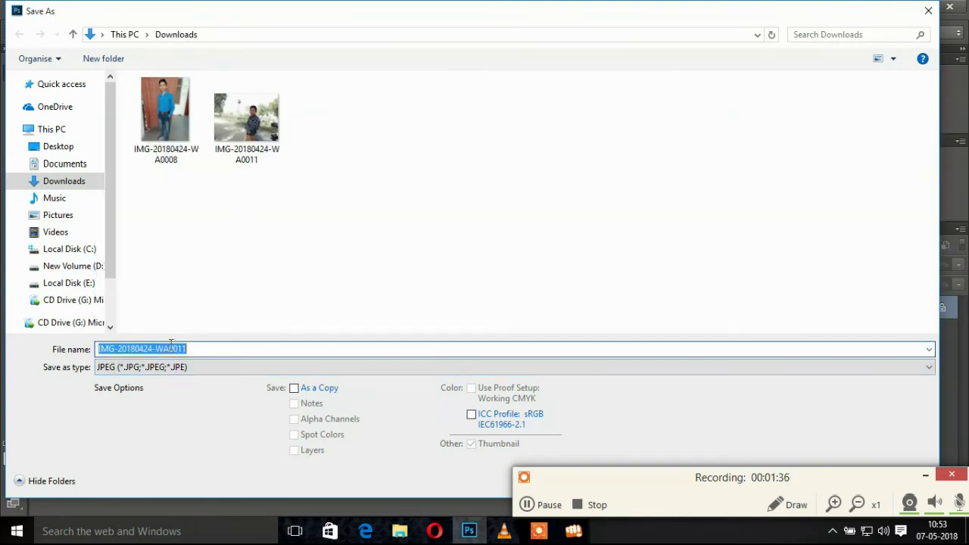
{"action": "left_click", "coordinate": [201, 347]}
{"action": "type", "text": "editz"}
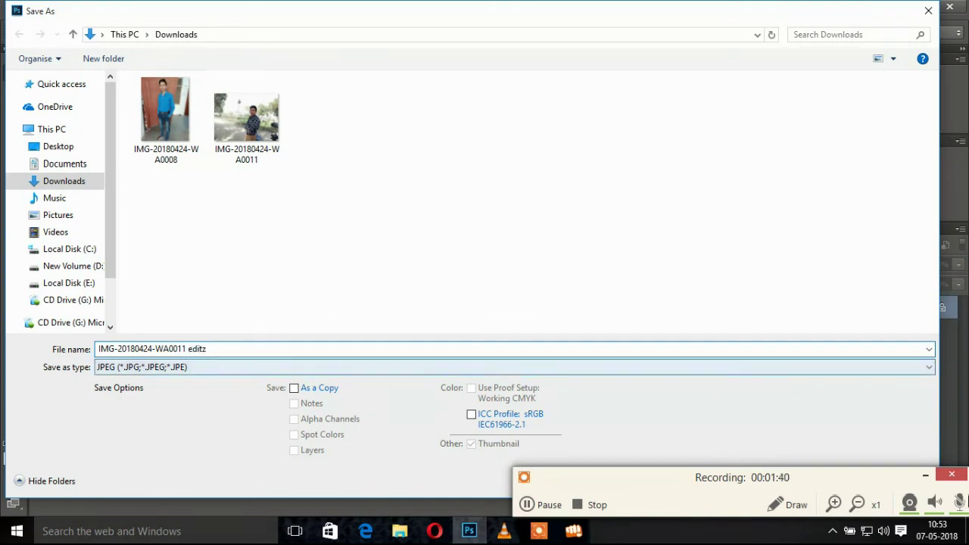
{"action": "mouse_move", "coordinate": [839, 483]}
{"action": "left_mouse_down"}
{"action": "mouse_move", "coordinate": [791, 247]}
{"action": "mouse_move", "coordinate": [894, 481]}
{"action": "left_mouse_up"}
{"action": "left_click", "coordinate": [843, 481]}
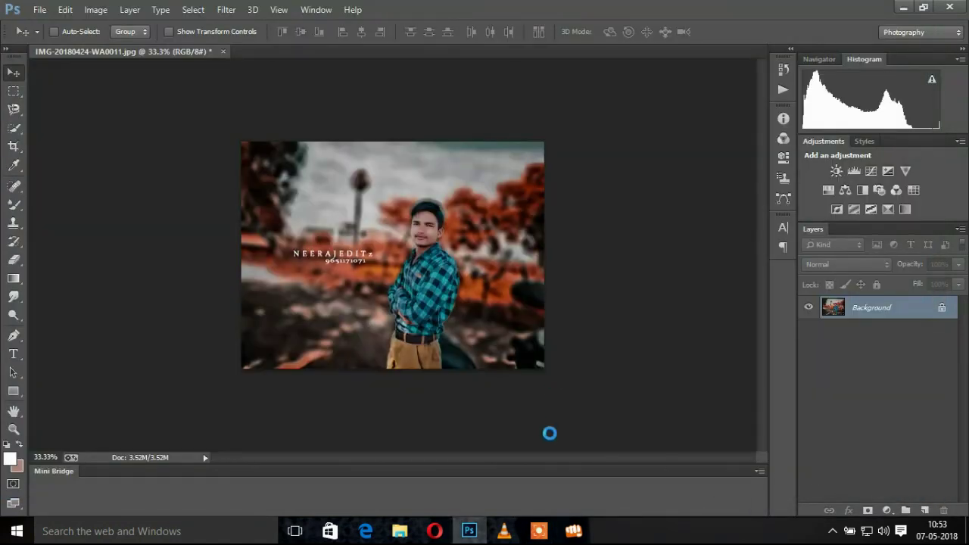
{"action": "left_click", "coordinate": [466, 129]}
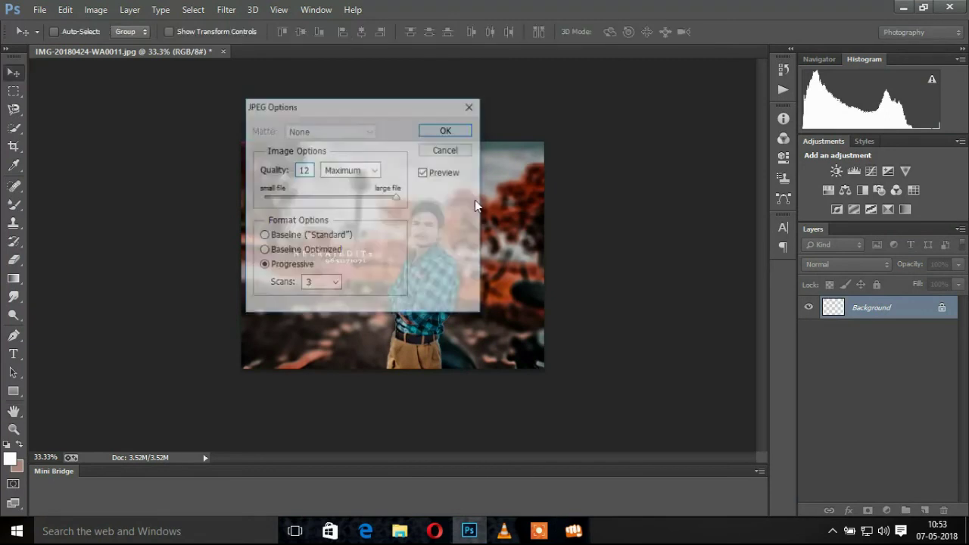